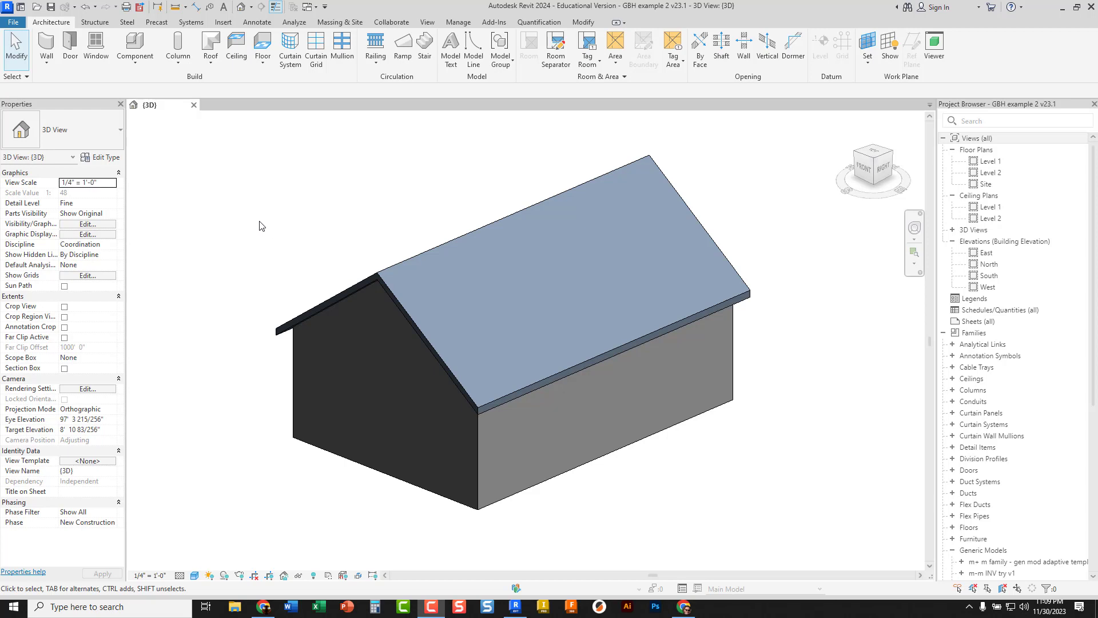
# - Create a new family from the Generic Model template in the English-Imperial folder
pyautogui.click(19, 24)
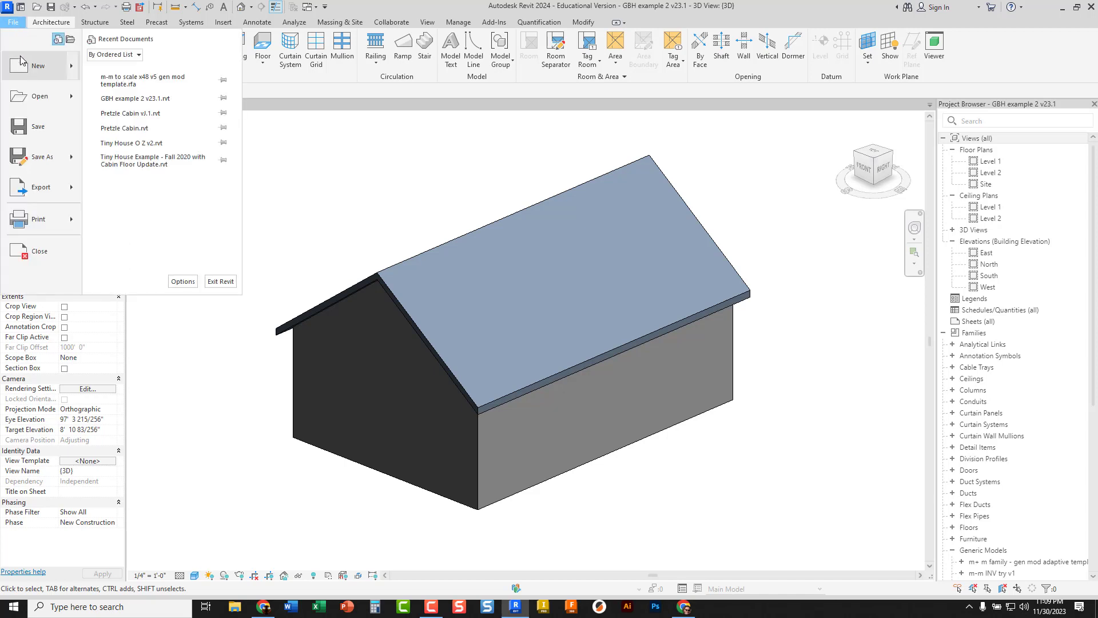
pyautogui.moveTo(33, 71)
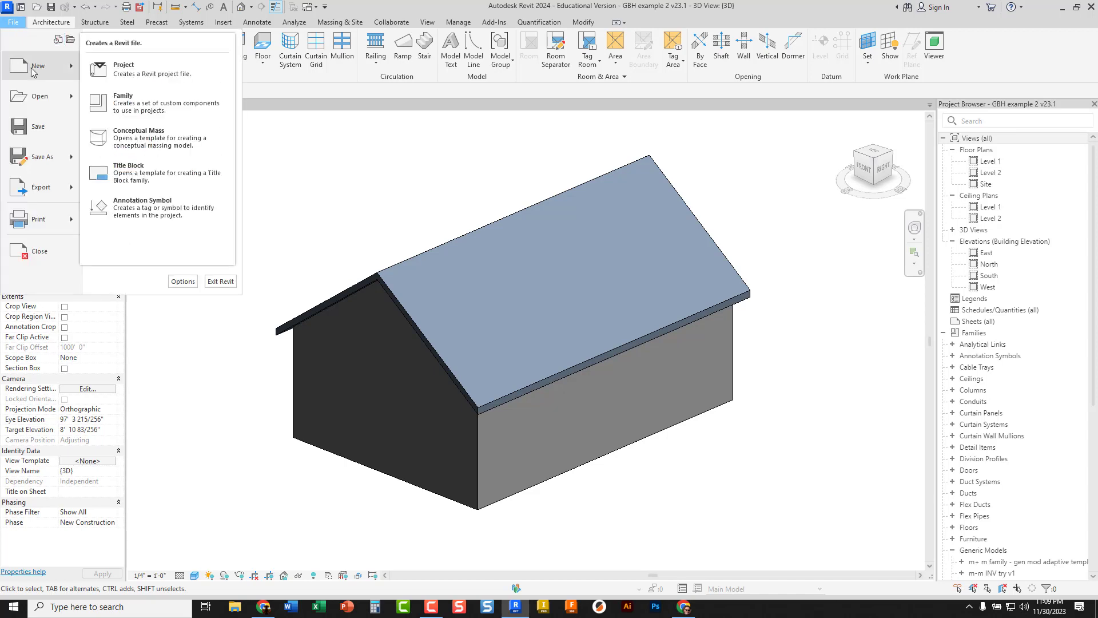
pyautogui.click(122, 103)
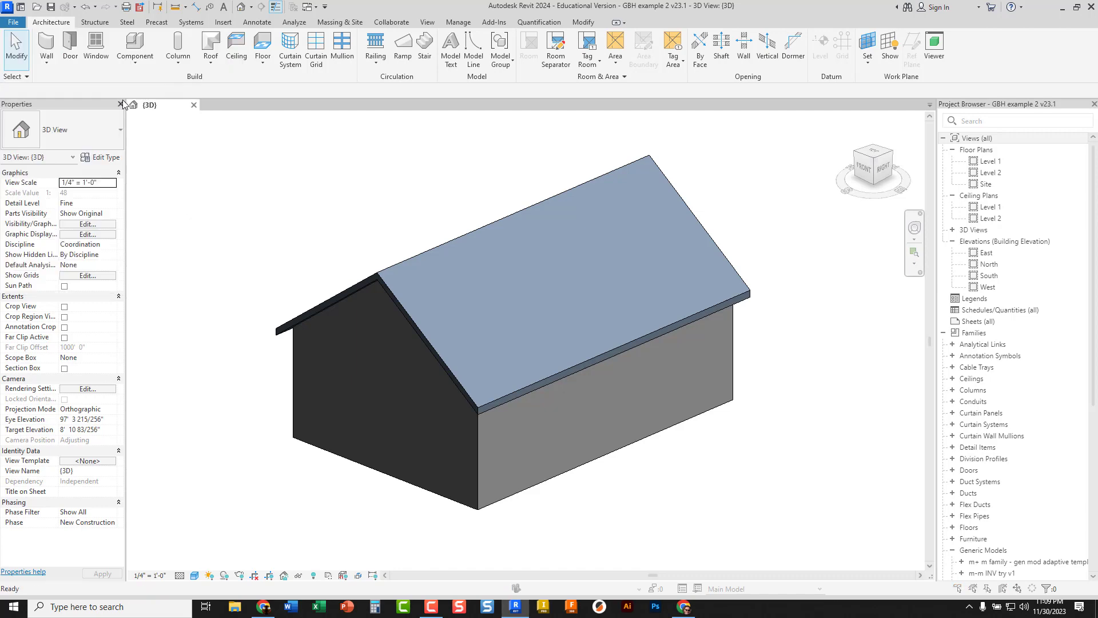
pyautogui.scroll(-10, 424, 292)
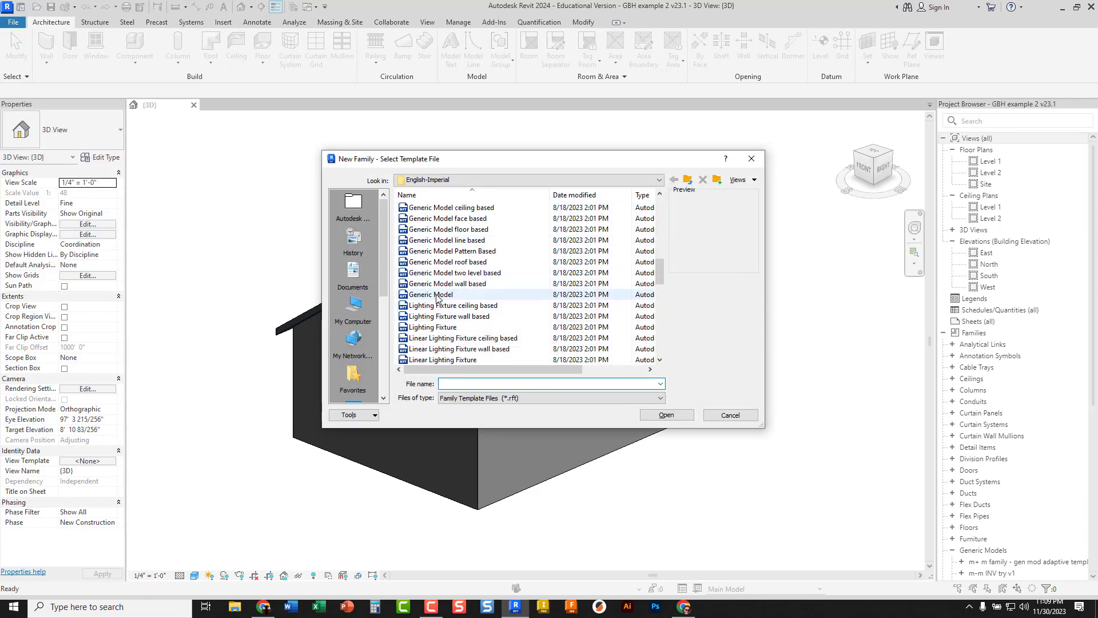
pyautogui.click(437, 295)
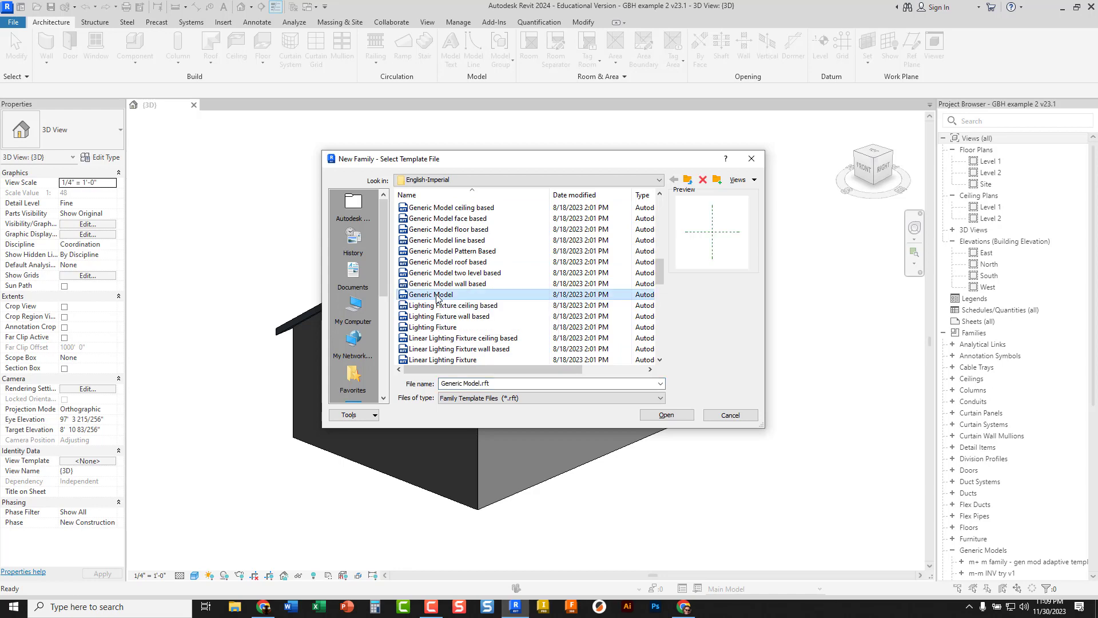
pyautogui.click(672, 417)
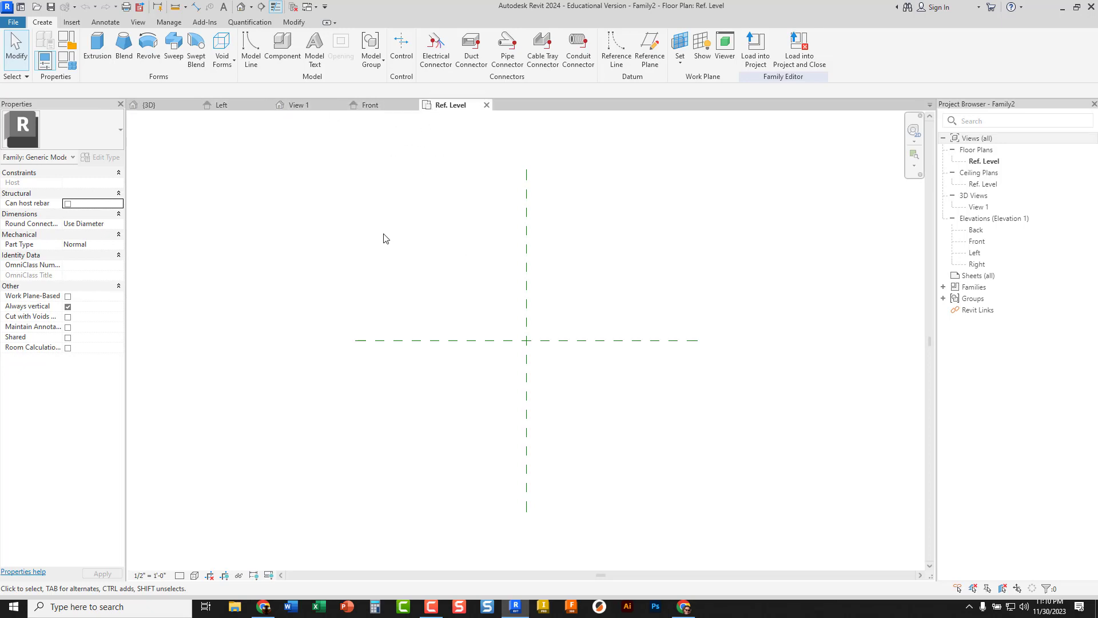
# - Switch to Chrome and examine the M&M size comparison image and the photo of the handwritten regular M&M dimensions
pyautogui.click(683, 607)
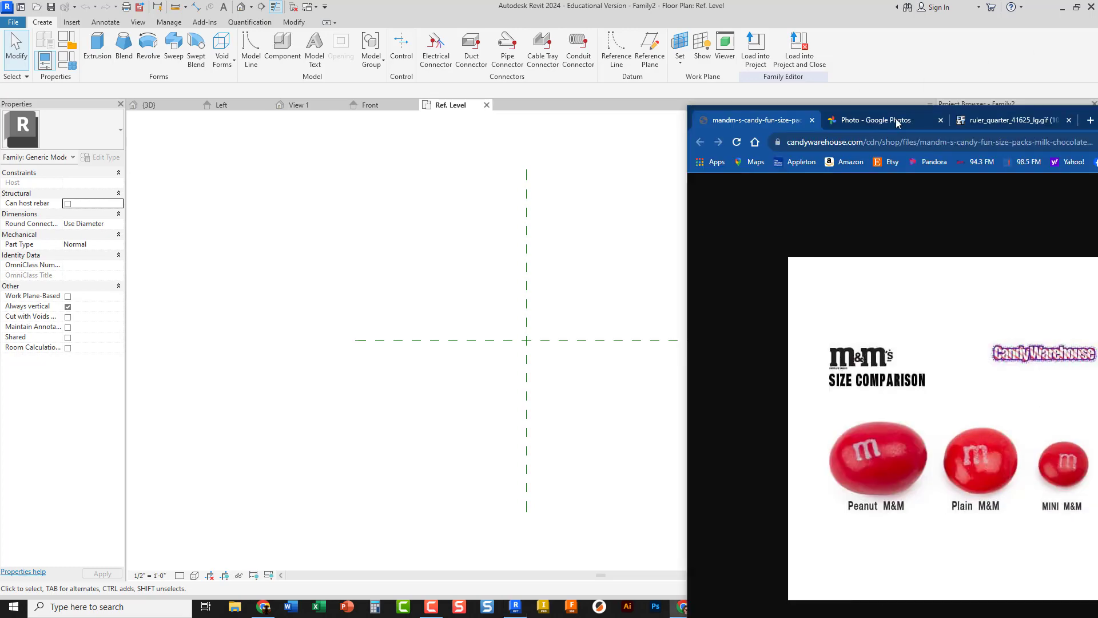
pyautogui.moveTo(897, 122); pyautogui.dragTo(386, 2)
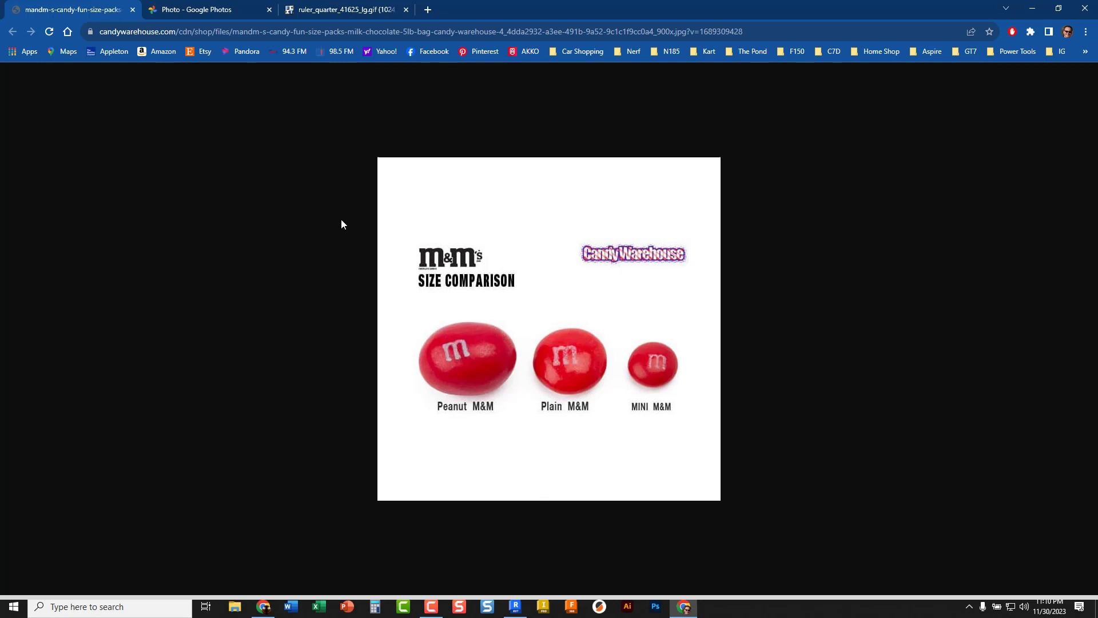
pyautogui.click(223, 10)
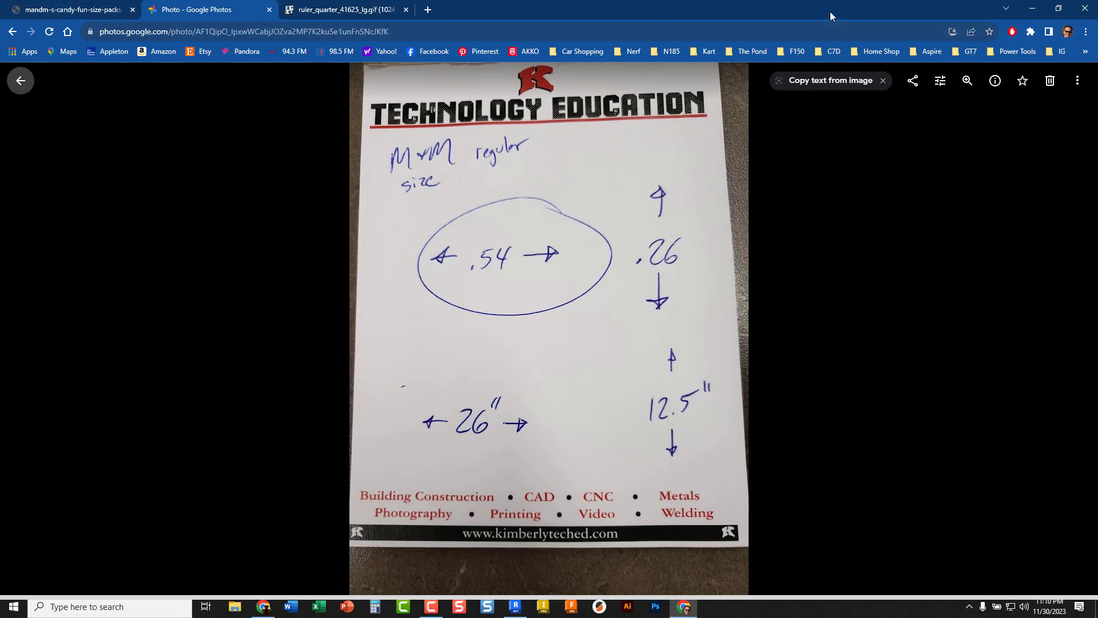
pyautogui.click(1028, 11)
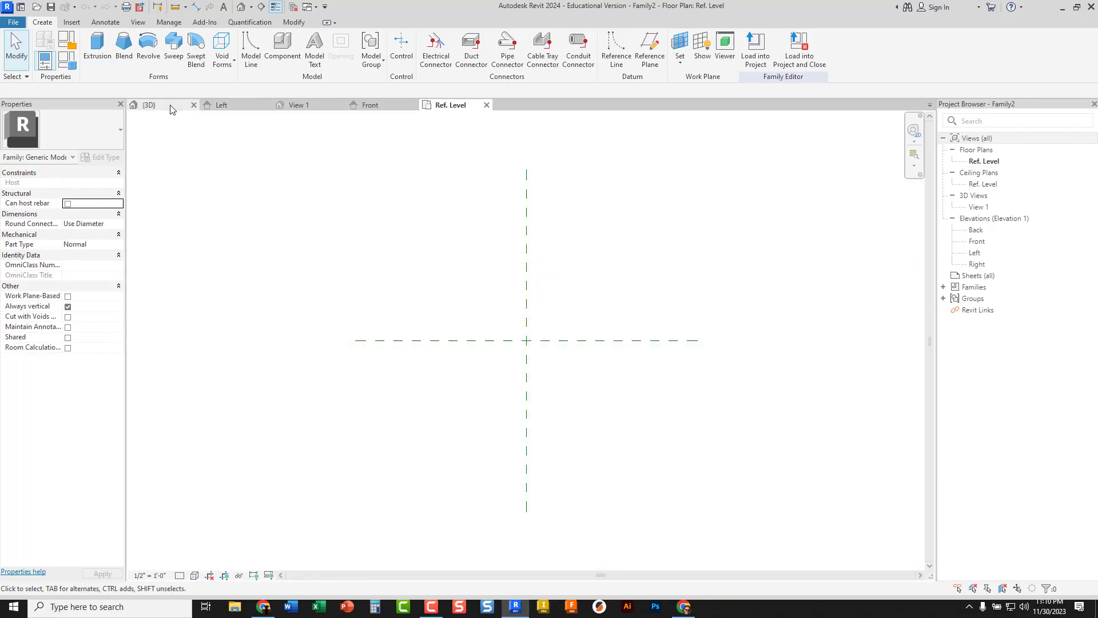
# - View the house project in 3D, and review the handwritten M&M dimensions and the ruler image in Chrome for scale
pyautogui.click(169, 105)
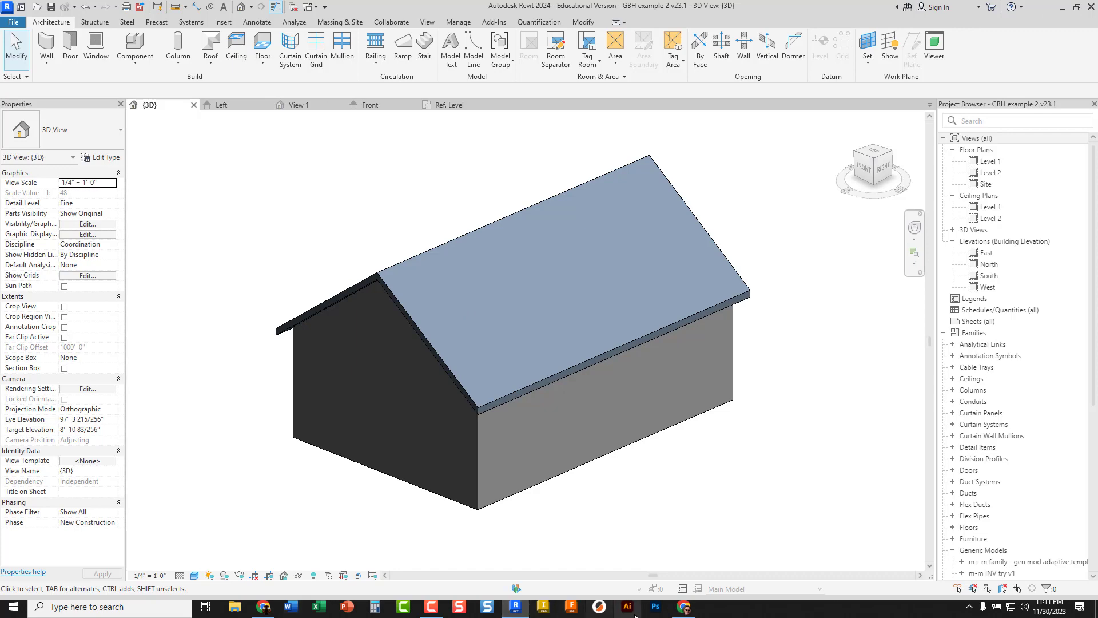
pyautogui.click(684, 606)
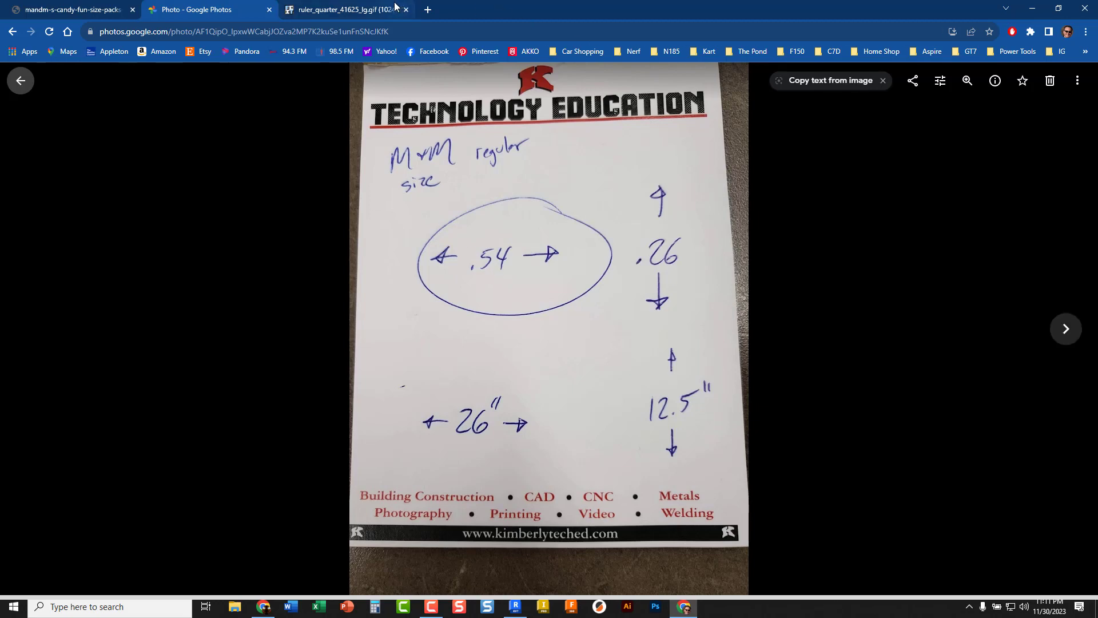
pyautogui.click(1027, 6)
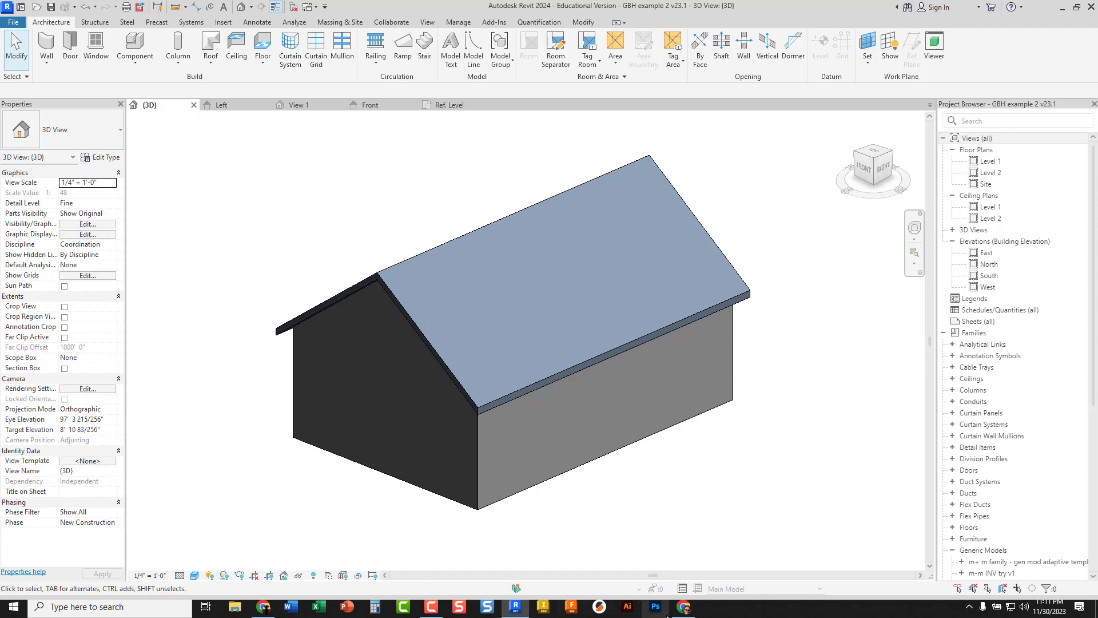
pyautogui.click(684, 606)
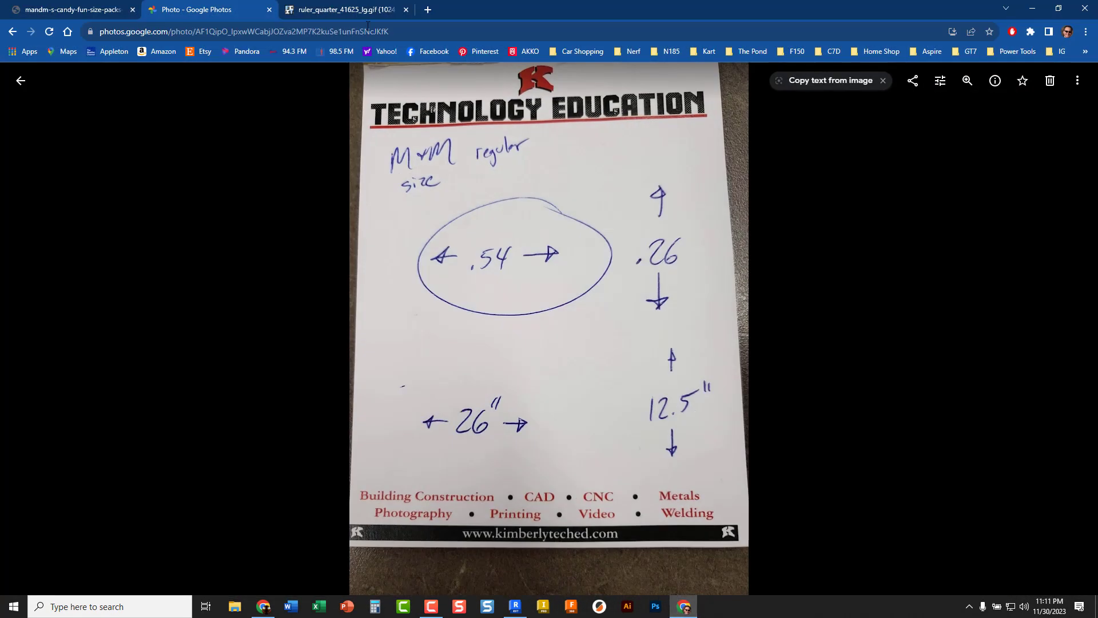
pyautogui.click(366, 9)
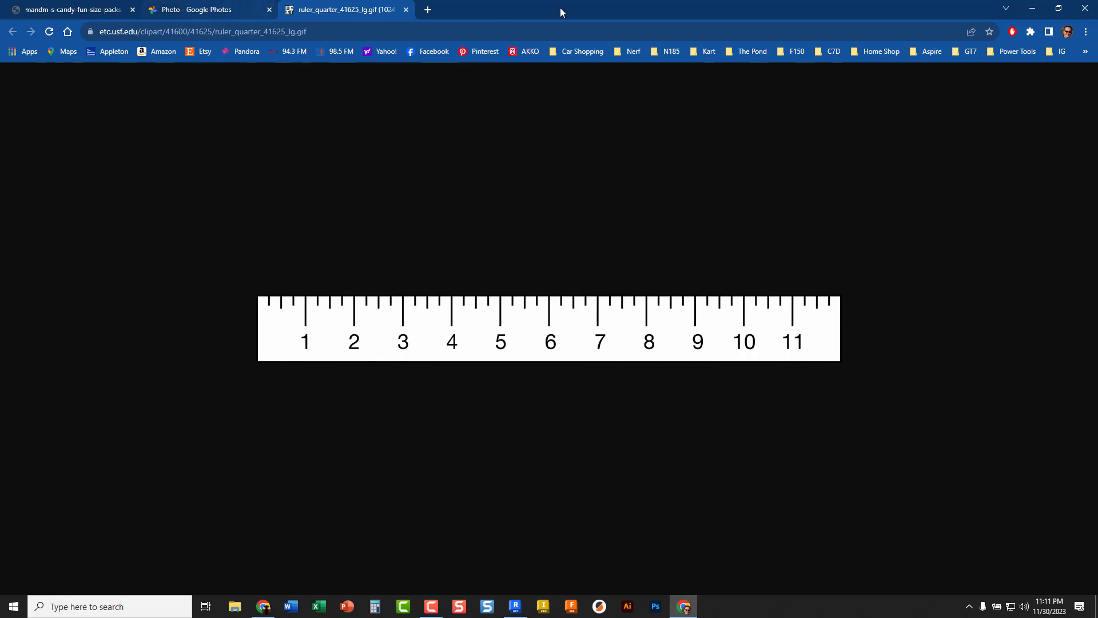
pyautogui.moveTo(564, 10); pyautogui.dragTo(1097, 57)
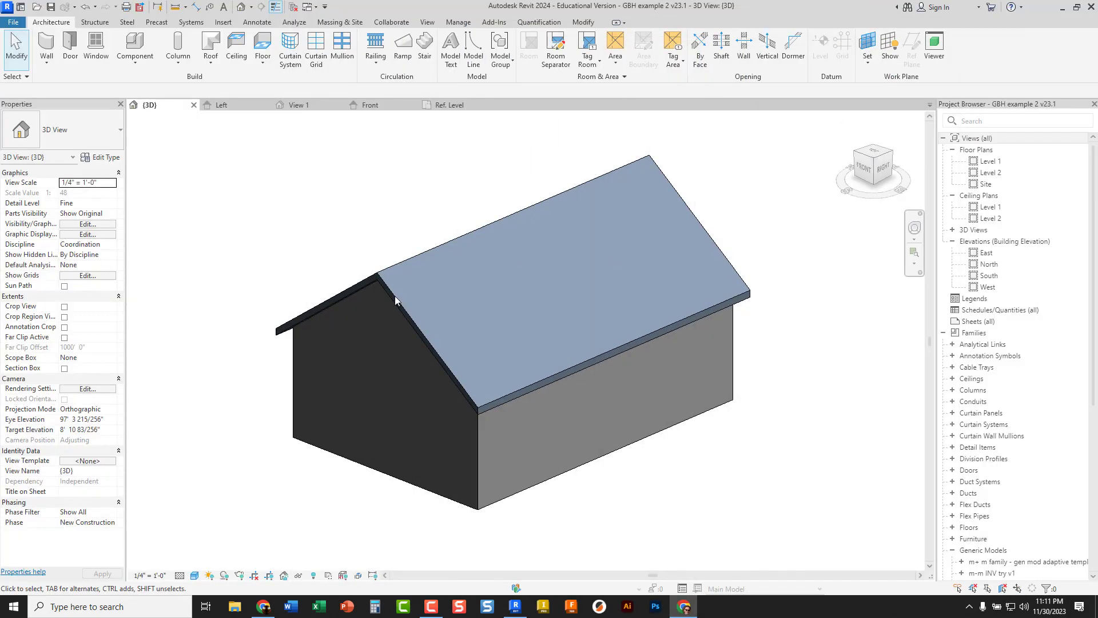
# - In the family's Ref. Level plan, draw a reference-line rectangle about 3'-7" by 3'-3" around the intersection of the center reference planes
pyautogui.click(447, 107)
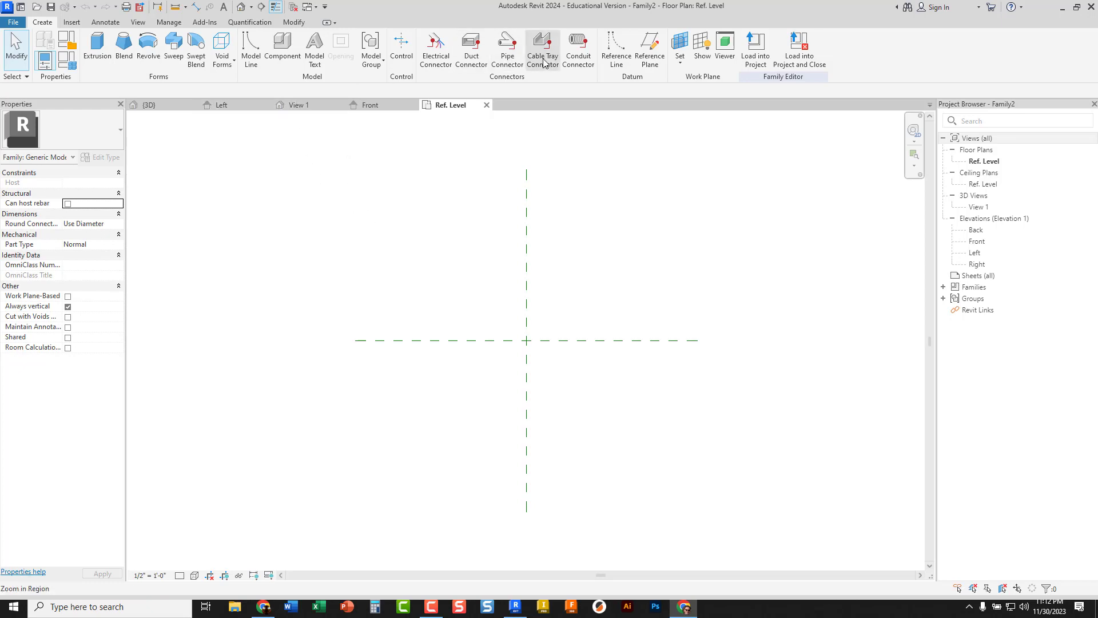
pyautogui.click(617, 50)
pyautogui.scroll(2, 533, 341)
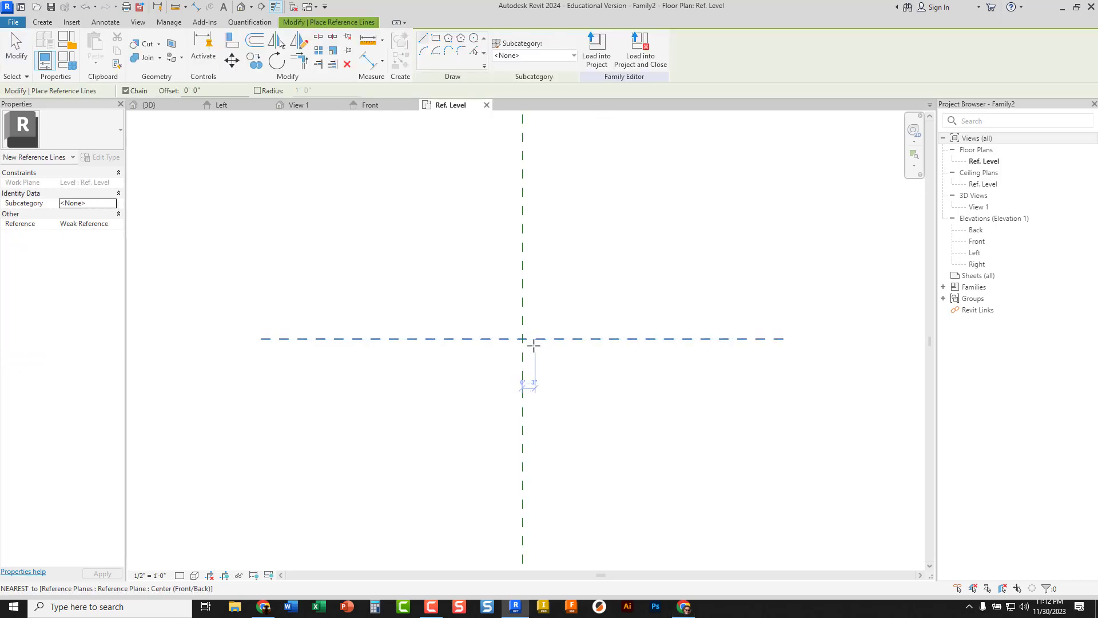
pyautogui.scroll(5, 532, 345)
pyautogui.scroll(-7, 520, 323)
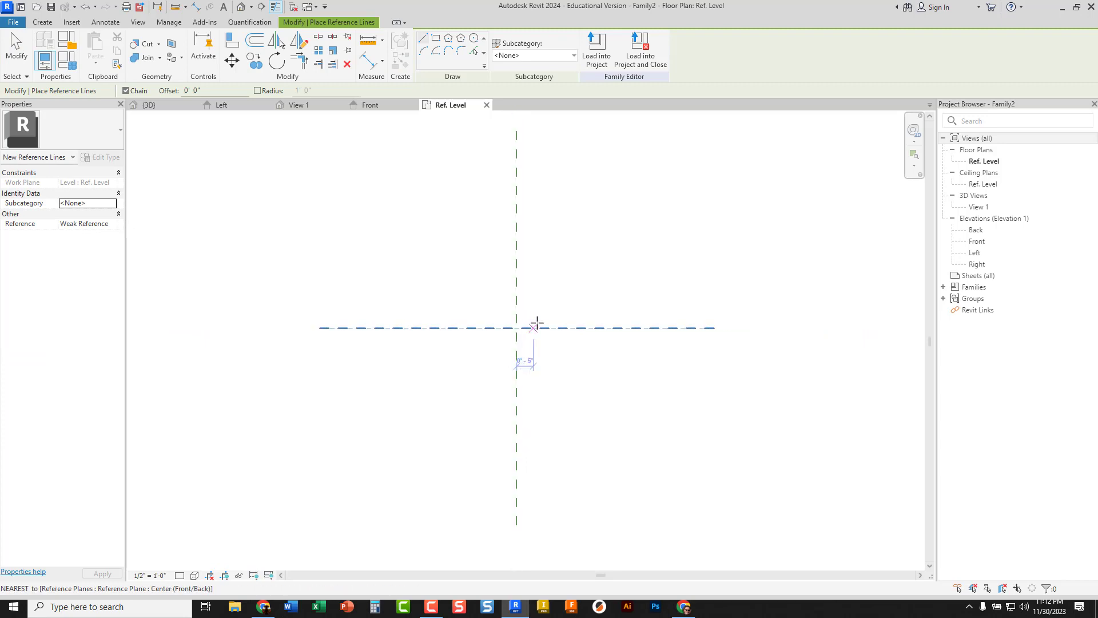
pyautogui.moveTo(536, 324); pyautogui.dragTo(496, 341, button='middle')
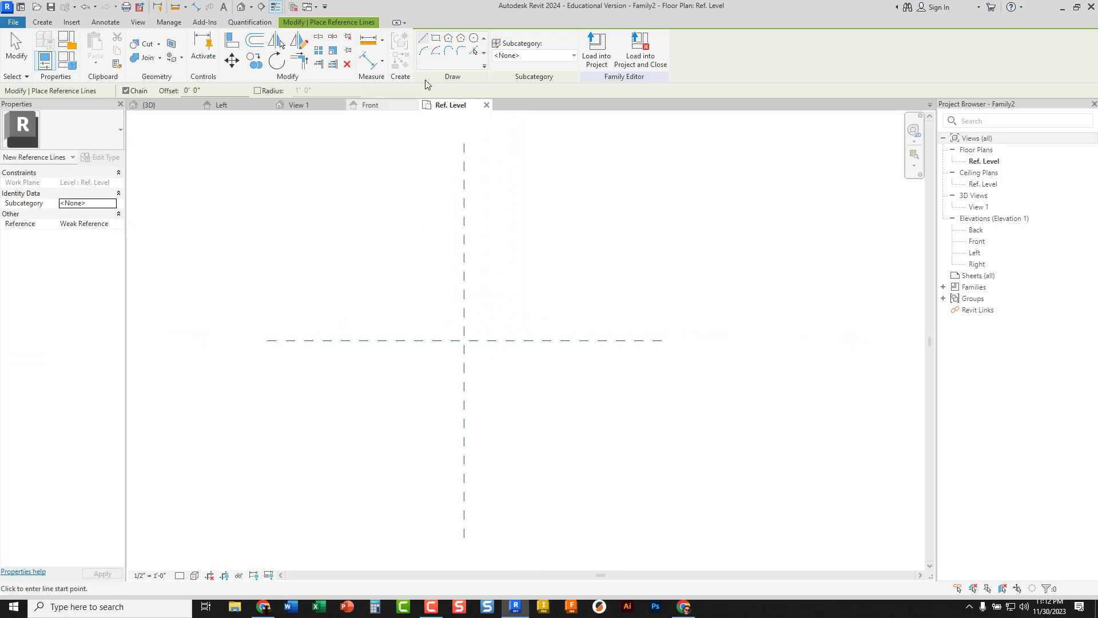
pyautogui.click(436, 39)
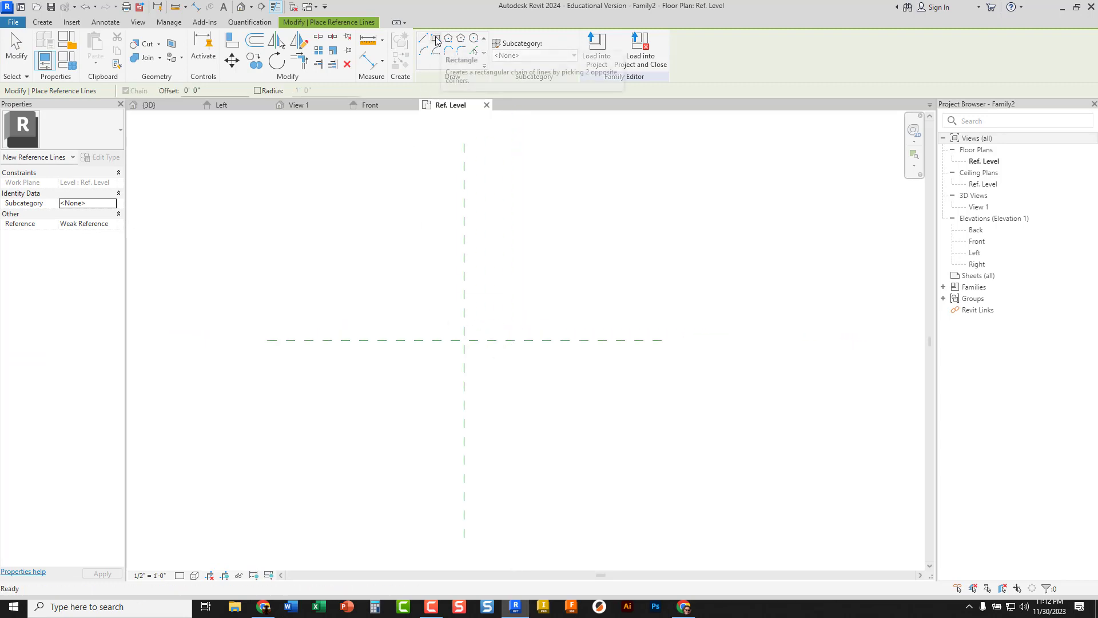
pyautogui.click(407, 283)
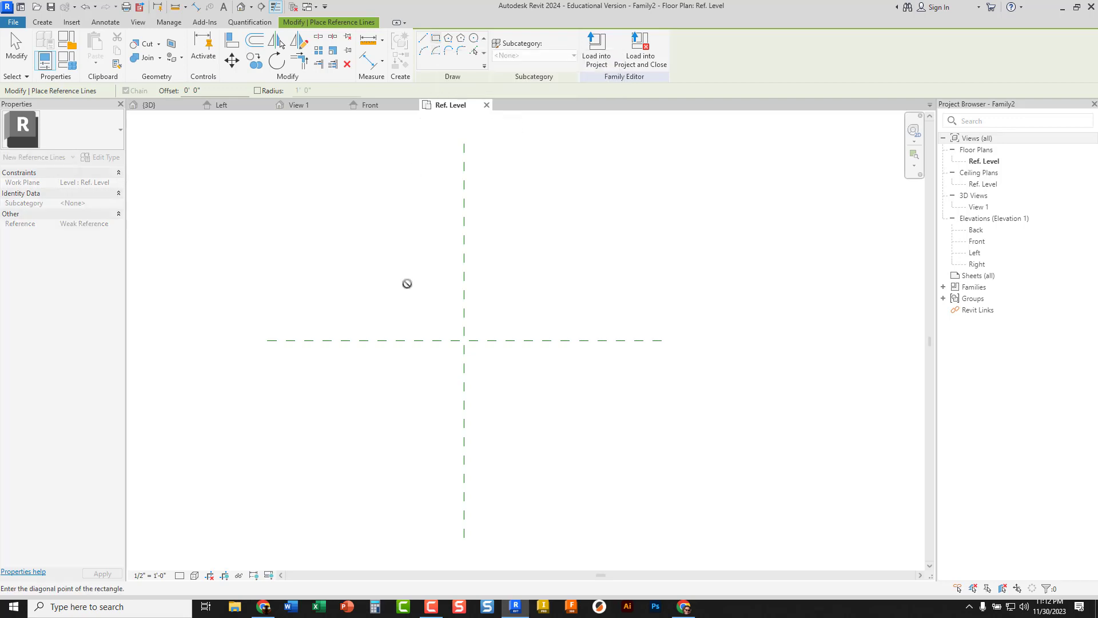
pyautogui.click(546, 408)
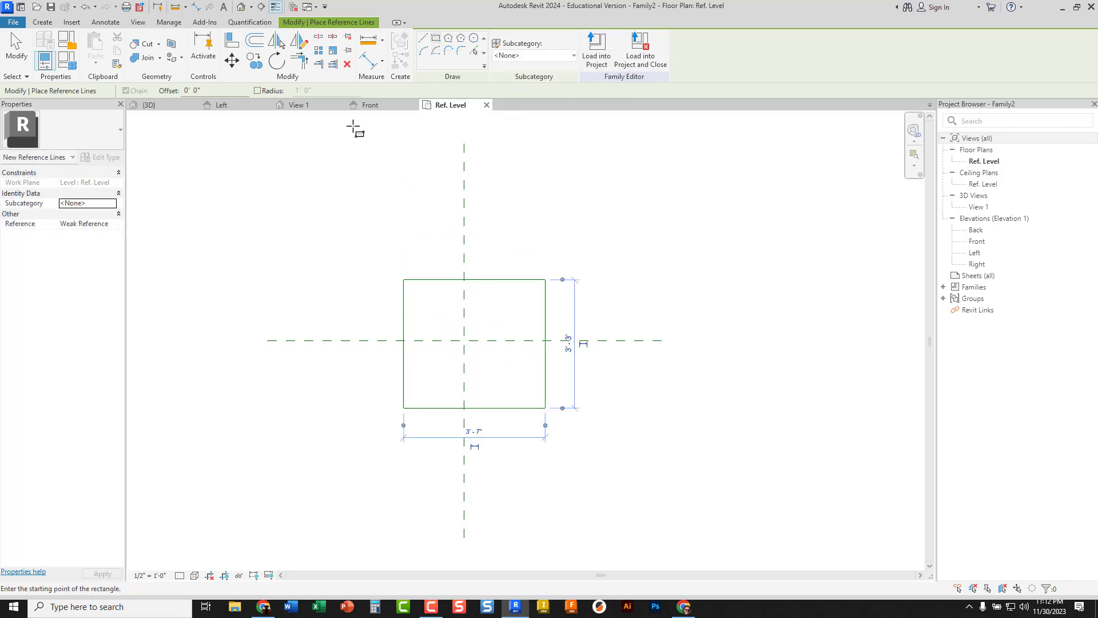
# - Add an aligned dimension across the rectangle's left side, vertical center plane and right side, and make its segments equal
pyautogui.click(367, 60)
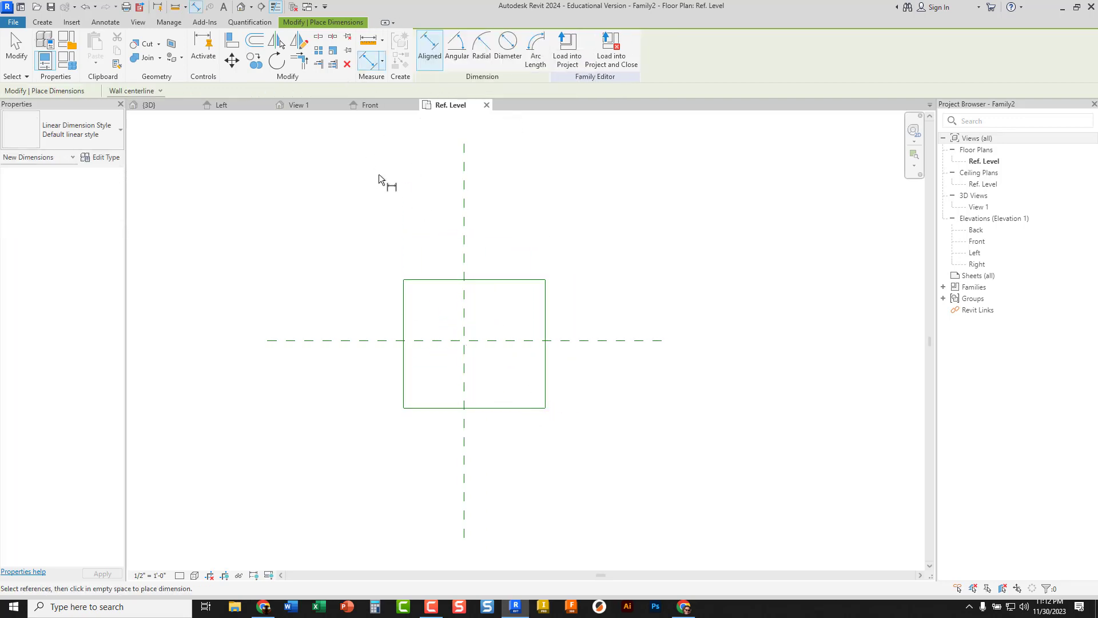
pyautogui.click(405, 312)
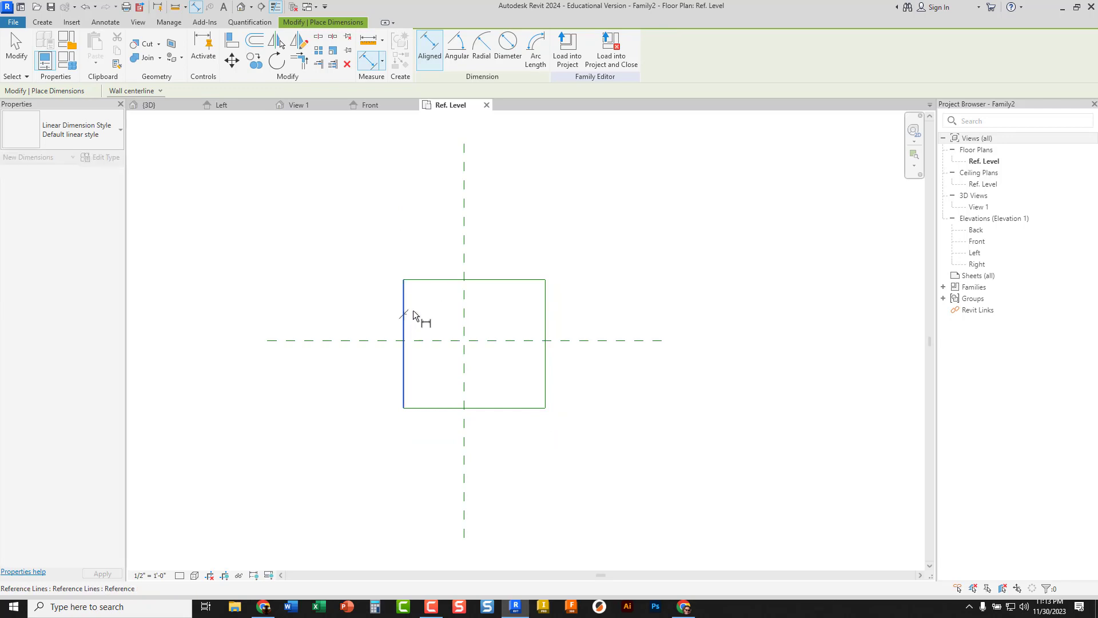
pyautogui.click(464, 307)
pyautogui.click(540, 305)
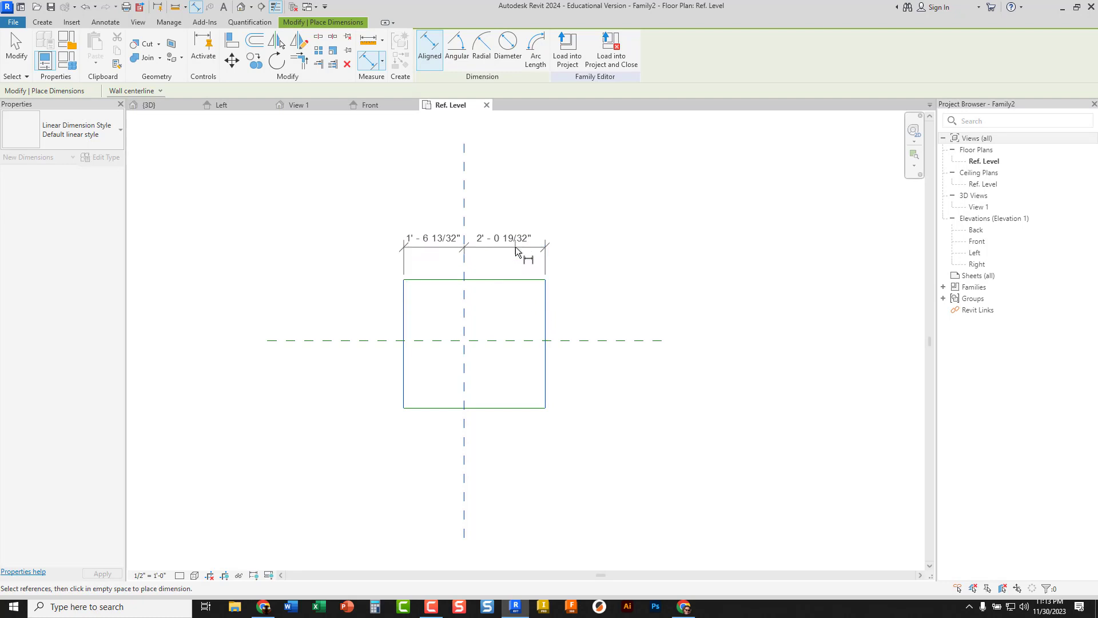
pyautogui.click(474, 250)
pyautogui.click(475, 212)
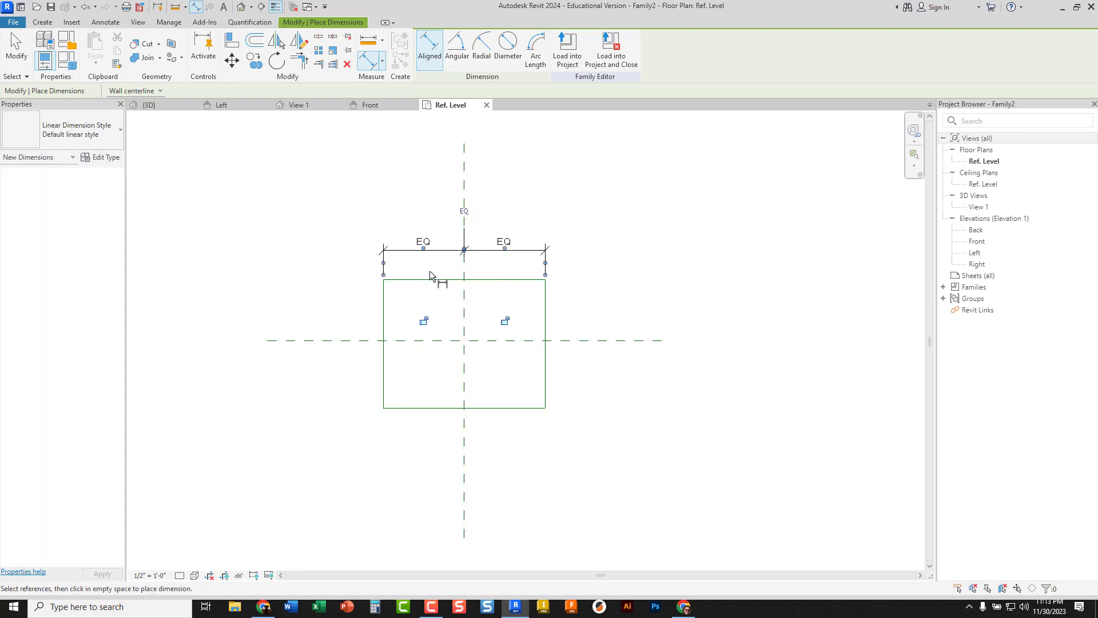
# - Dimension the half-width from the rectangle's right side to the vertical center plane, placed above the equality dimension
pyautogui.click(527, 309)
pyautogui.click(467, 300)
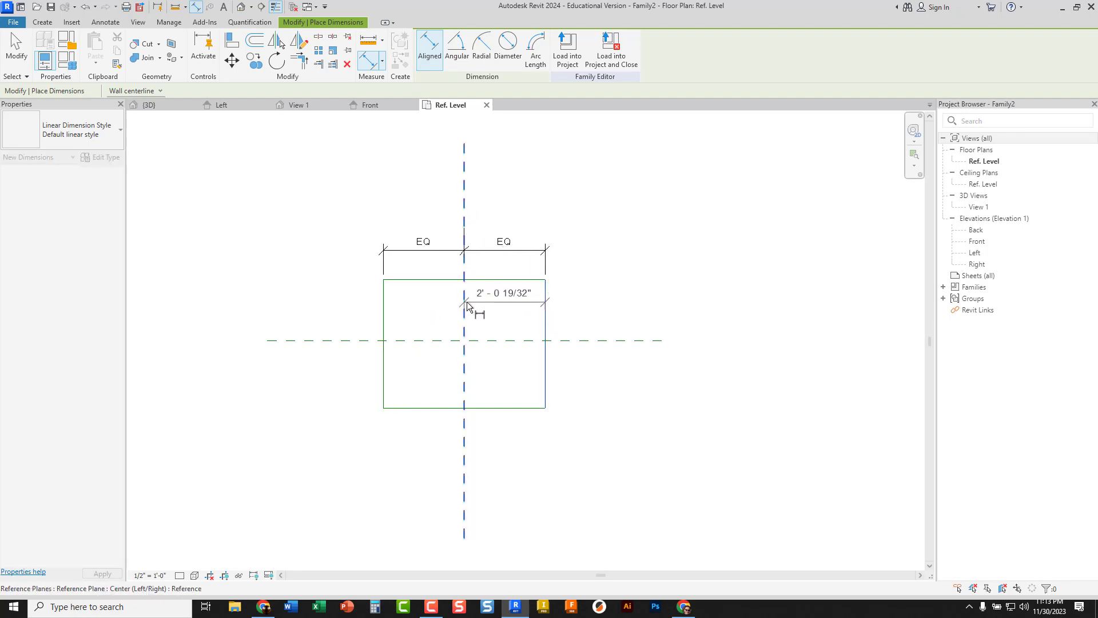
pyautogui.click(481, 207)
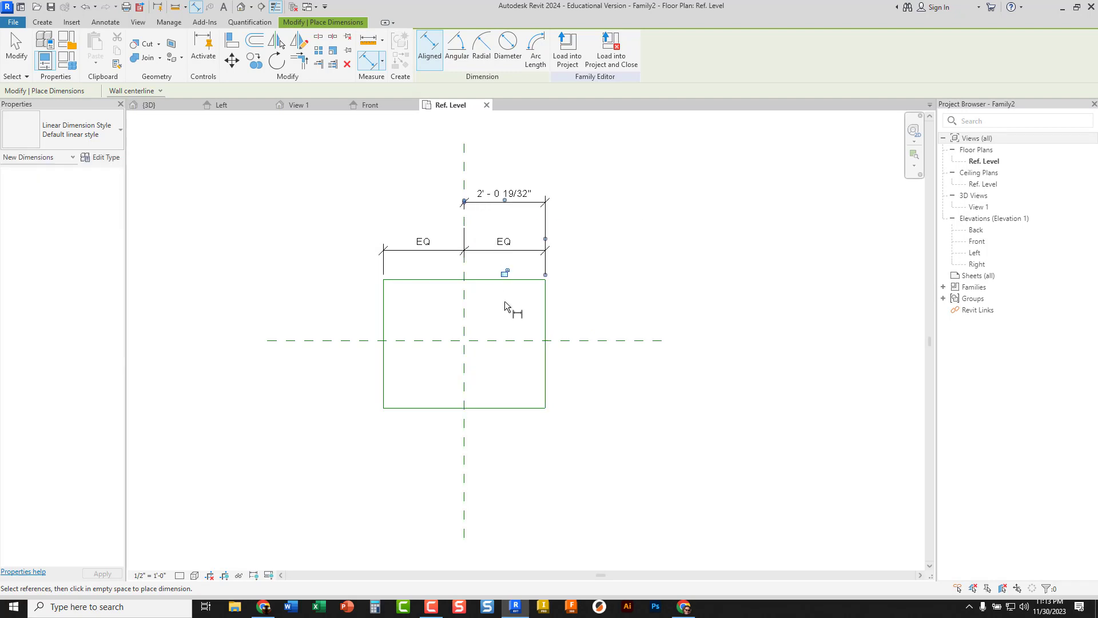
# - Add an aligned dimension across the rectangle's top edge, horizontal center plane and bottom edge, and make its segments equal
pyautogui.click(481, 280)
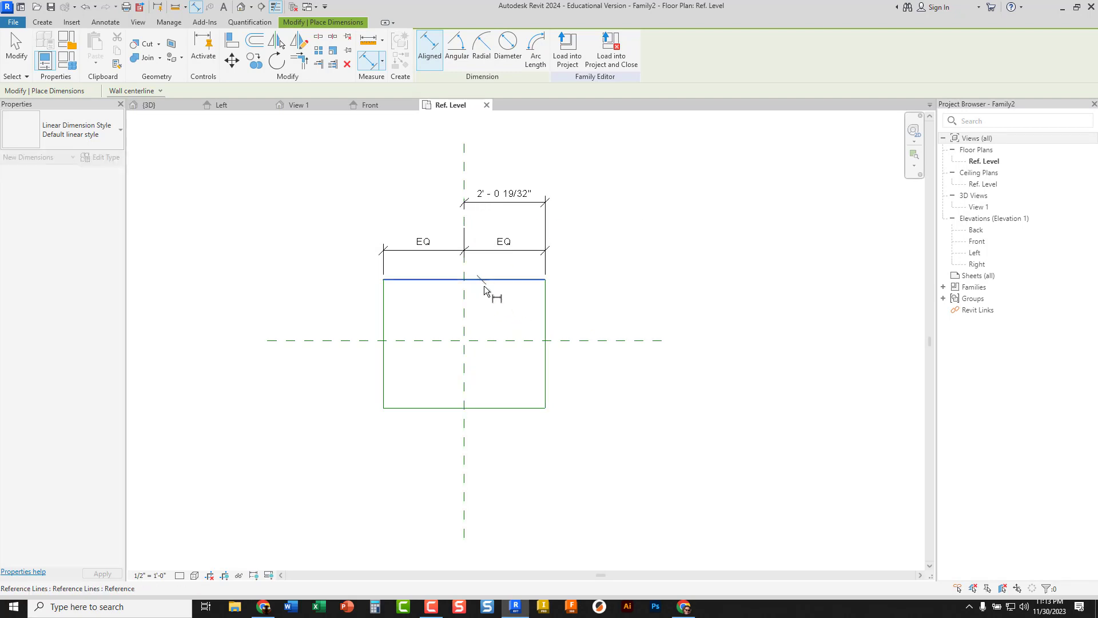
pyautogui.click(500, 351)
pyautogui.click(496, 408)
pyautogui.click(602, 390)
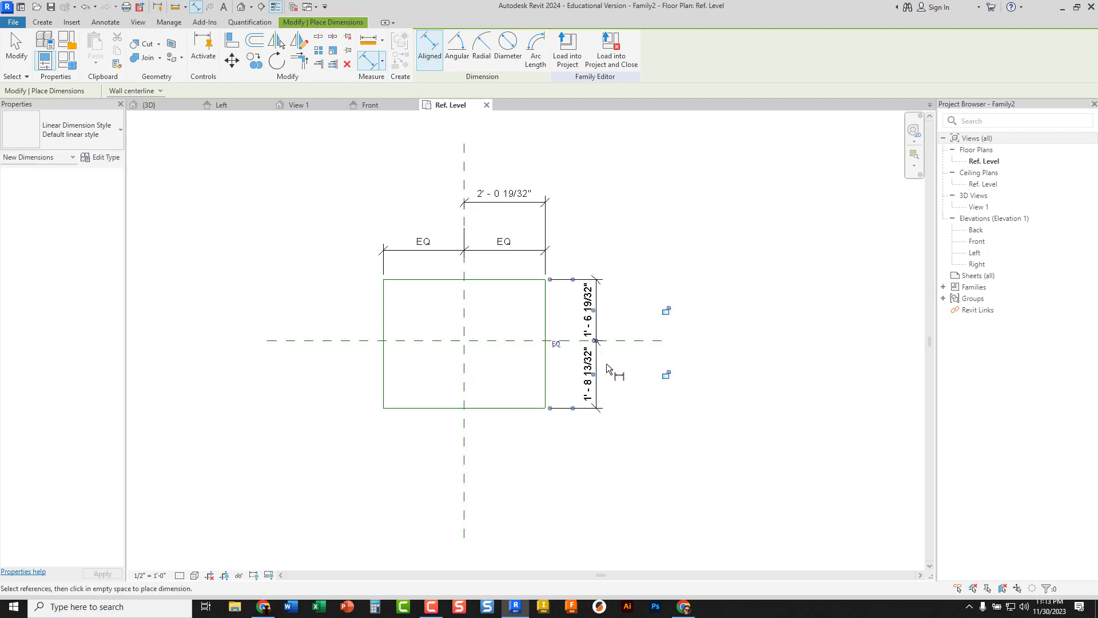
pyautogui.click(556, 343)
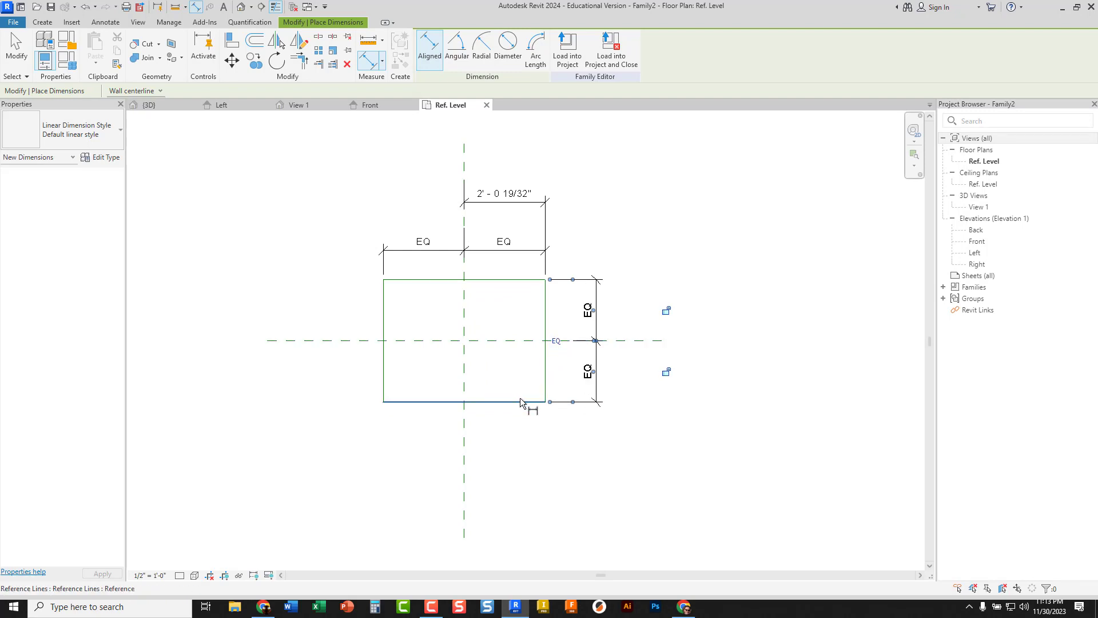
# - Dimension the half-depth from the horizontal center plane to the rectangle's top edge, placed outside the equality dimension
pyautogui.click(525, 341)
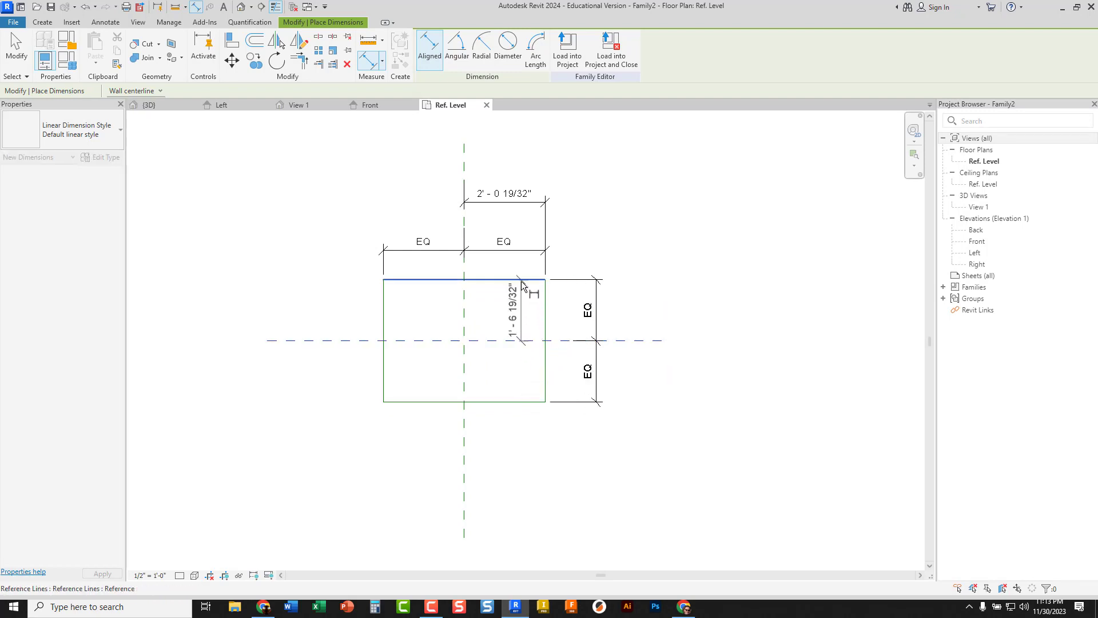
pyautogui.click(521, 280)
pyautogui.click(651, 303)
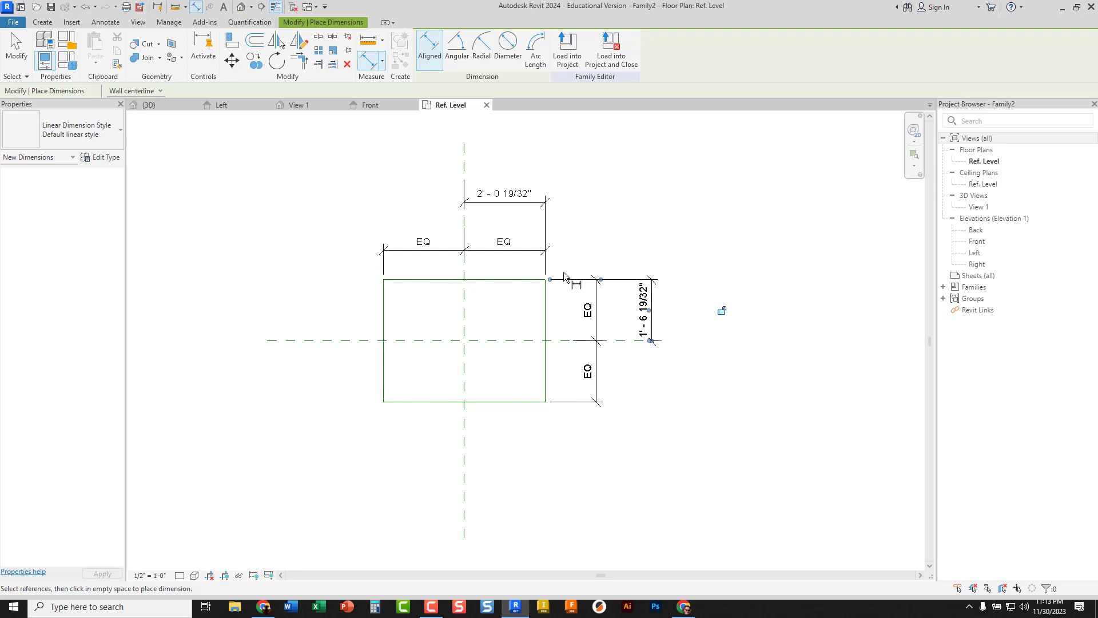
pyautogui.click(16, 48)
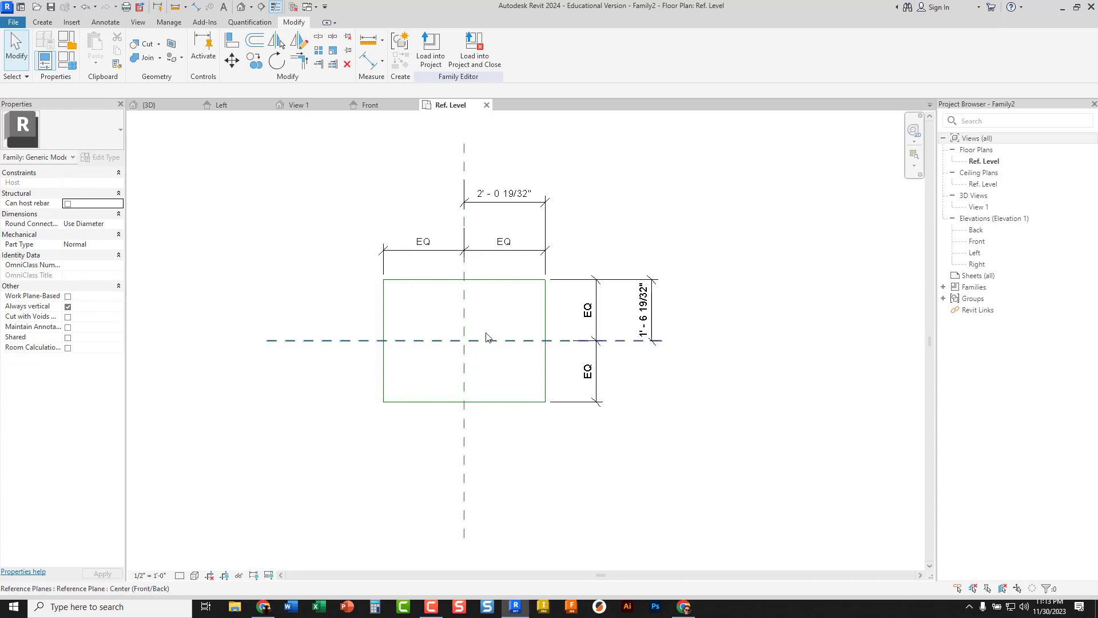
# - Set the half-width from the vertical center plane to the rectangle's right side to 13"
pyautogui.click(544, 318)
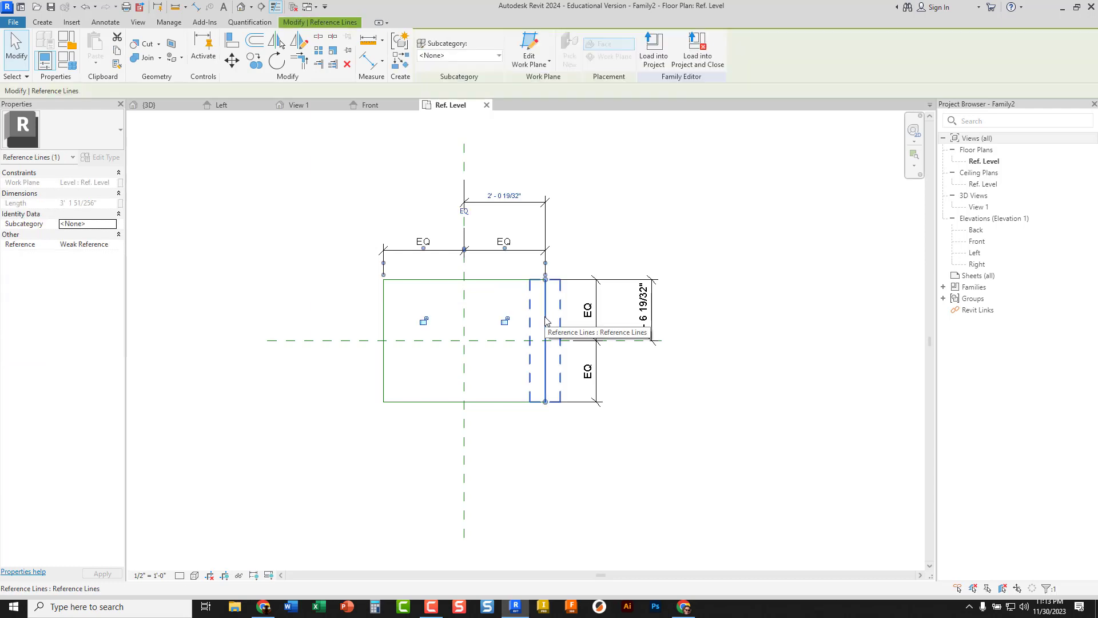
pyautogui.click(504, 197)
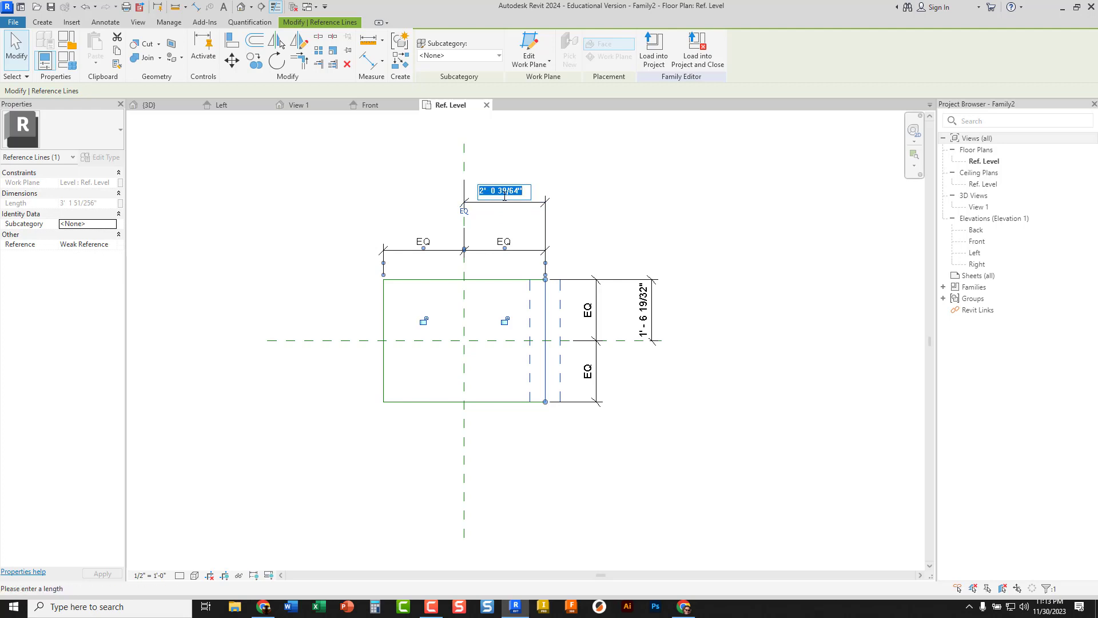
pyautogui.write('13"')
pyautogui.press('Return')
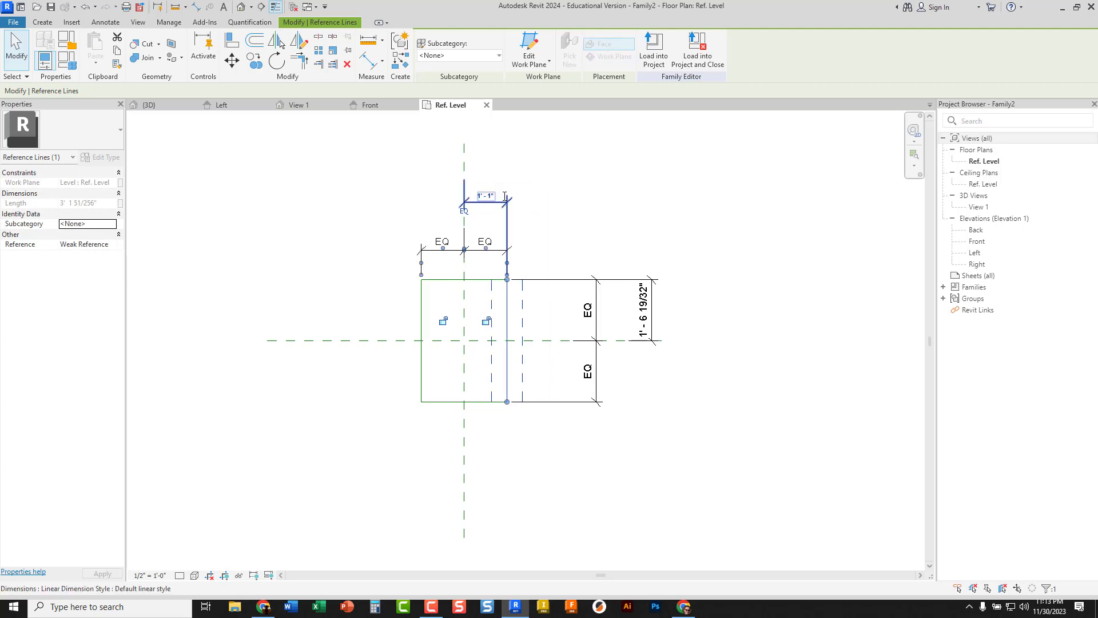
# - Set the half-depth from the horizontal center plane to the rectangle's top edge to 13"
pyautogui.click(640, 316)
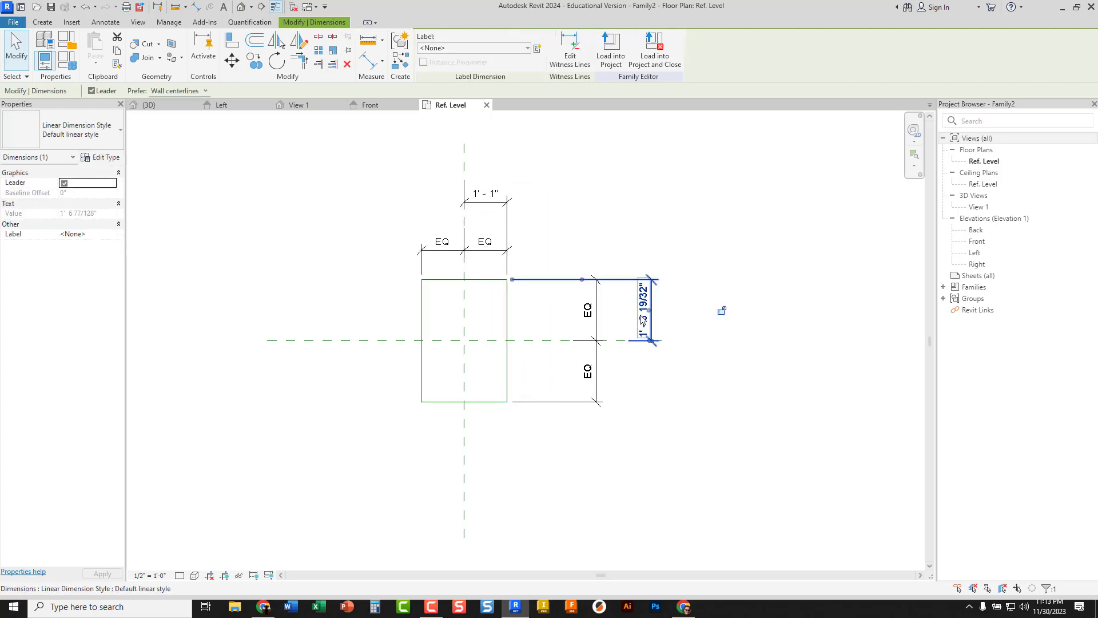
pyautogui.click(541, 320)
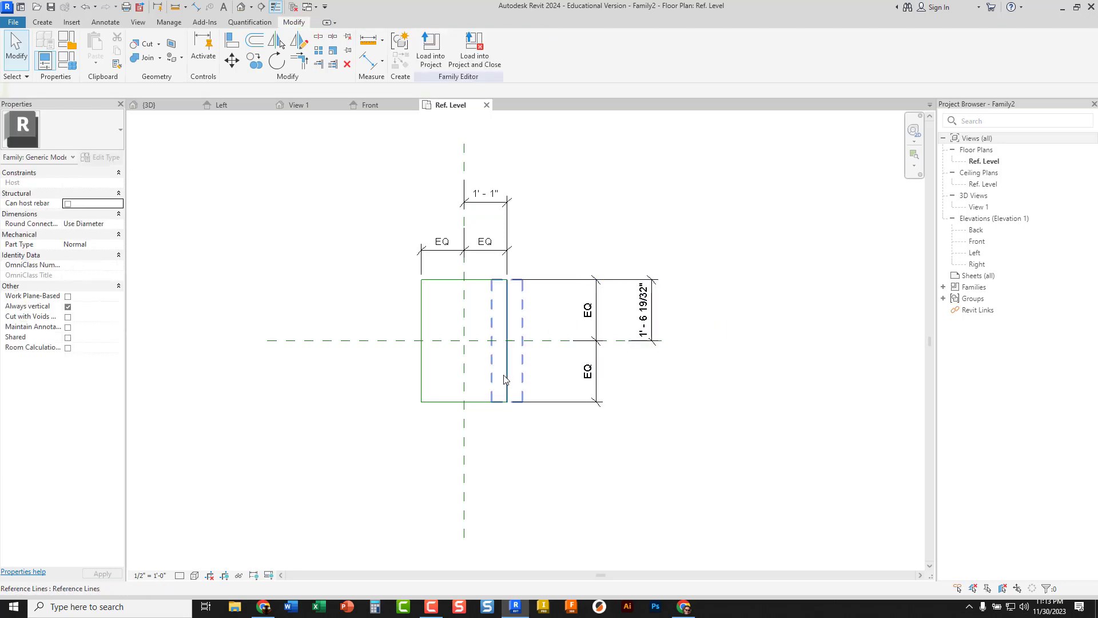
pyautogui.click(485, 284)
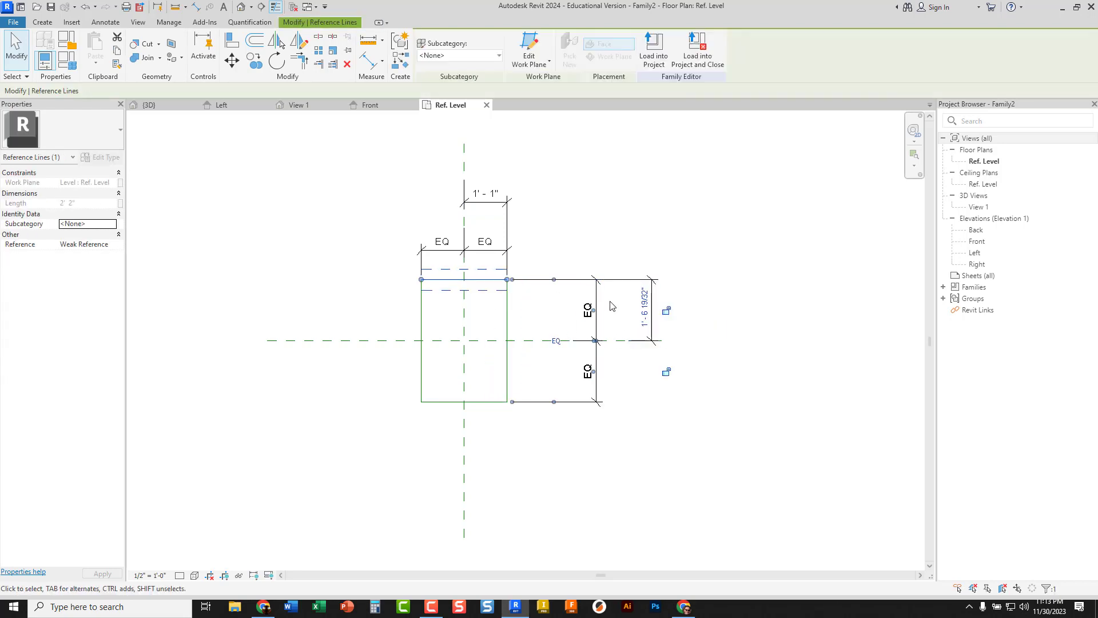
pyautogui.click(644, 313)
pyautogui.write('13')
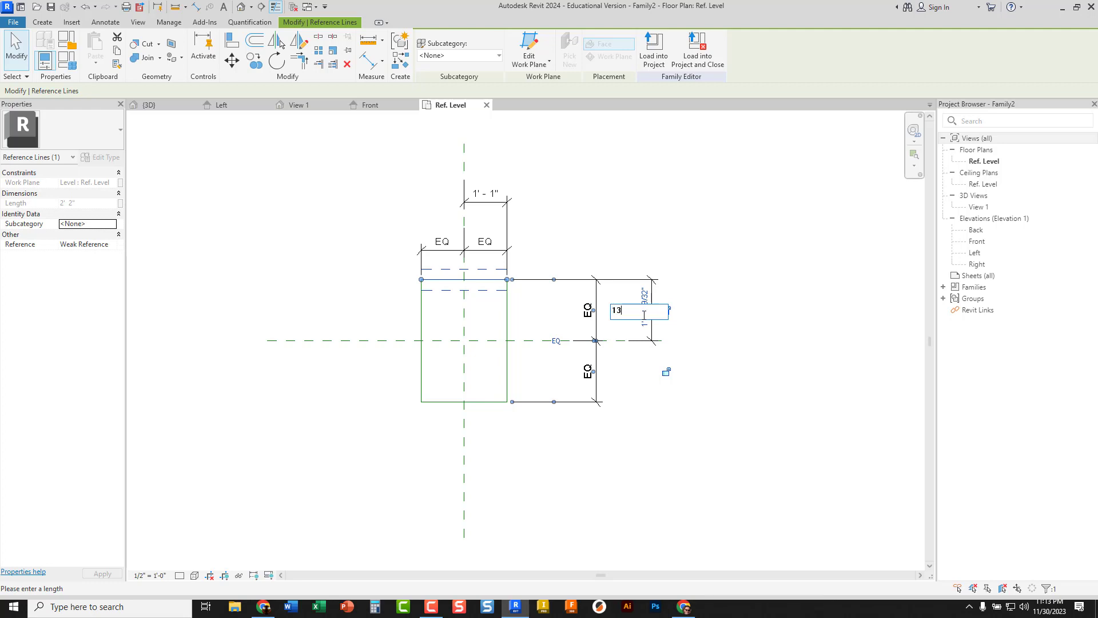
pyautogui.write('"')
pyautogui.press('Return')
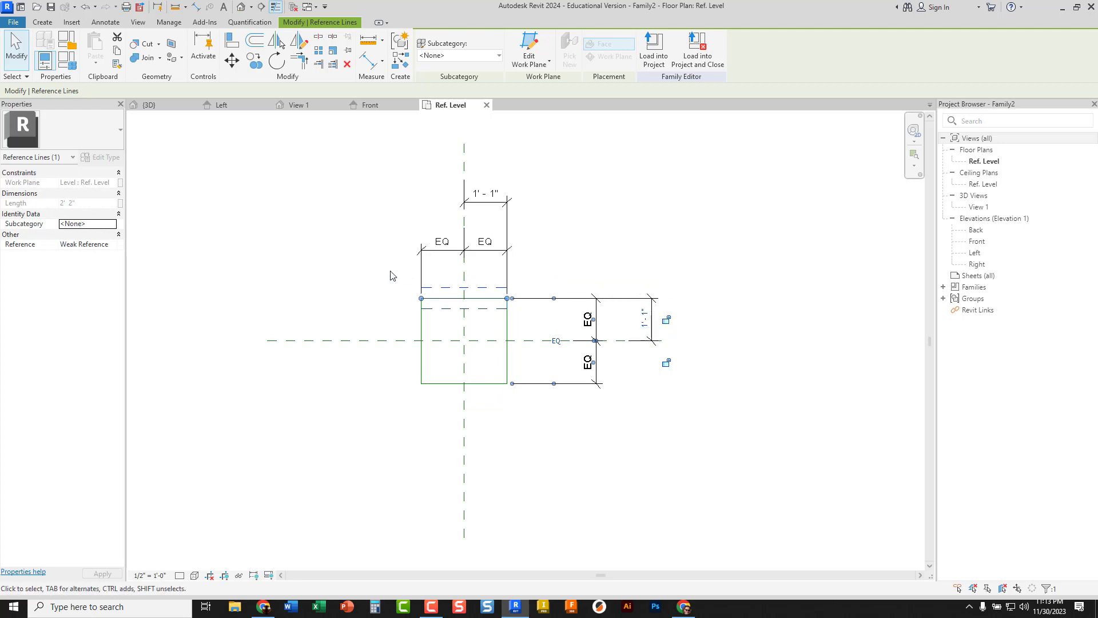
pyautogui.click(335, 267)
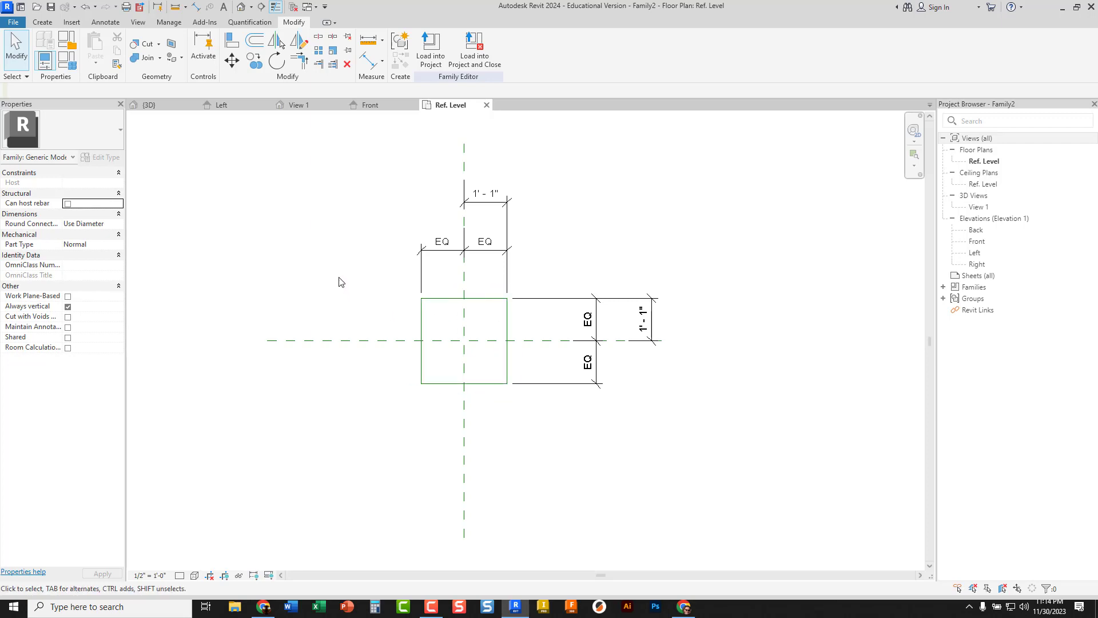
# - In the Front elevation, draw a reference-line rectangle about 5'-7" wide and 2'-2" high, sitting on Ref. Level across the center plane
pyautogui.click(369, 108)
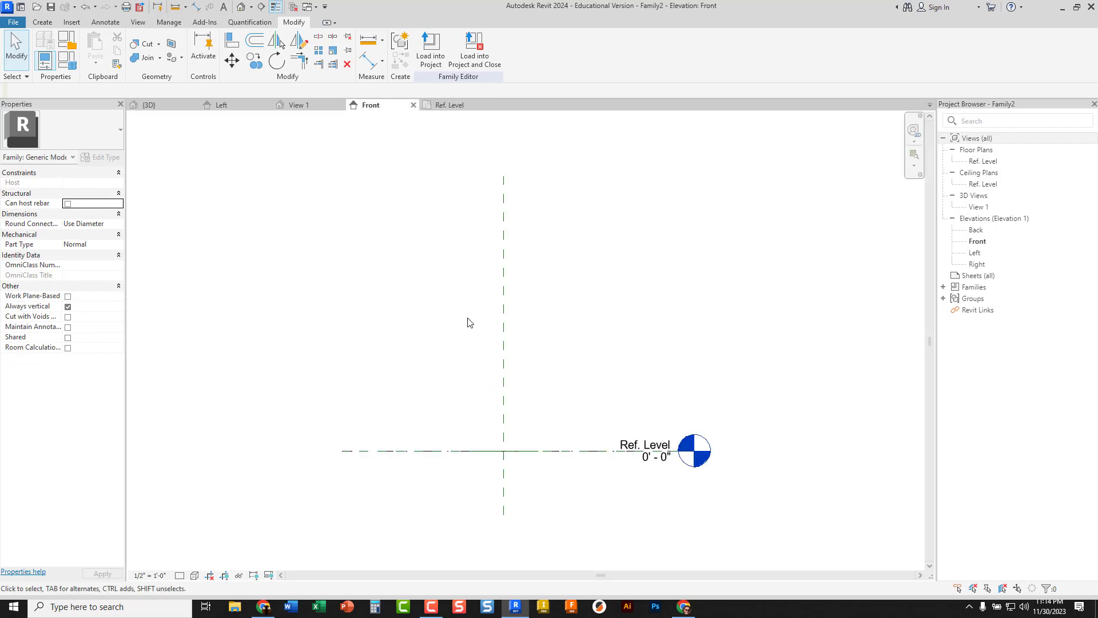
pyautogui.moveTo(515, 352); pyautogui.dragTo(423, 231, button='middle')
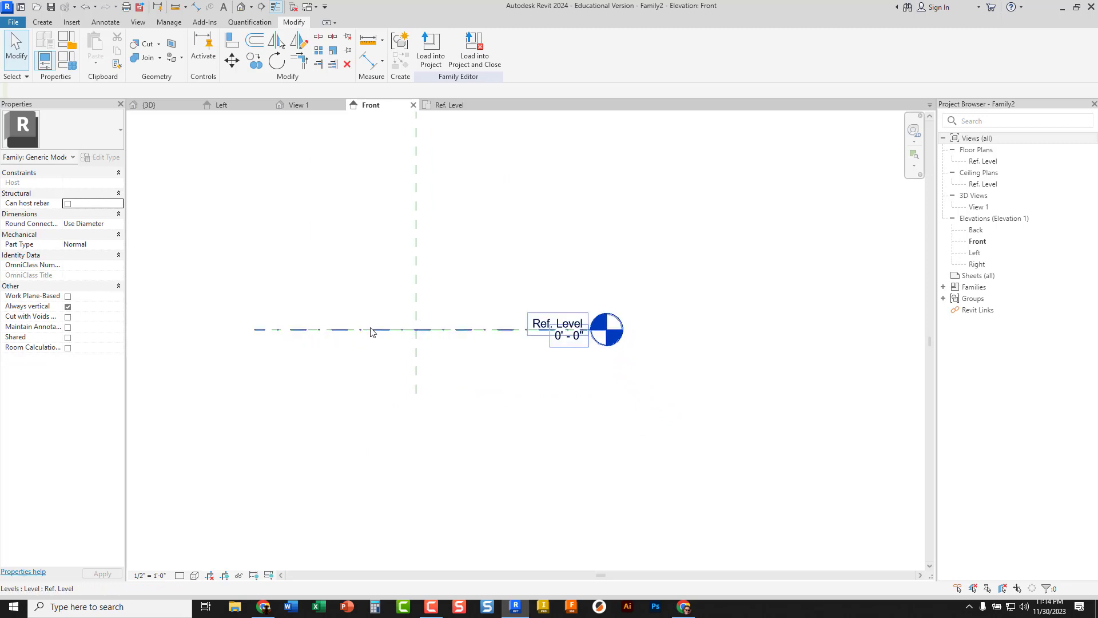
pyautogui.moveTo(427, 260); pyautogui.dragTo(422, 305, button='middle')
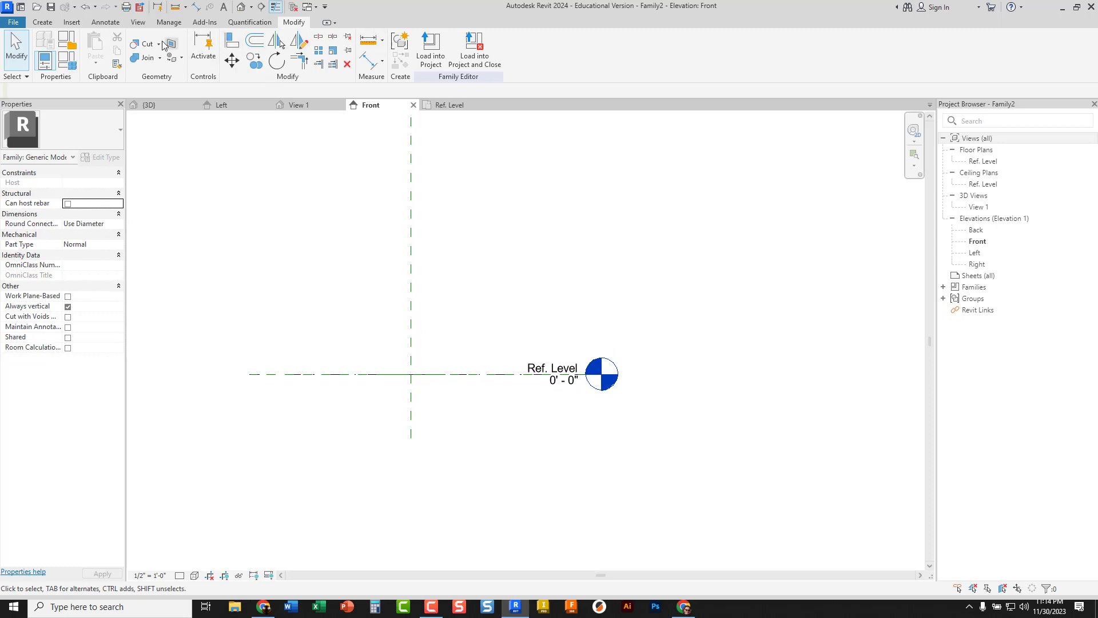
pyautogui.click(43, 24)
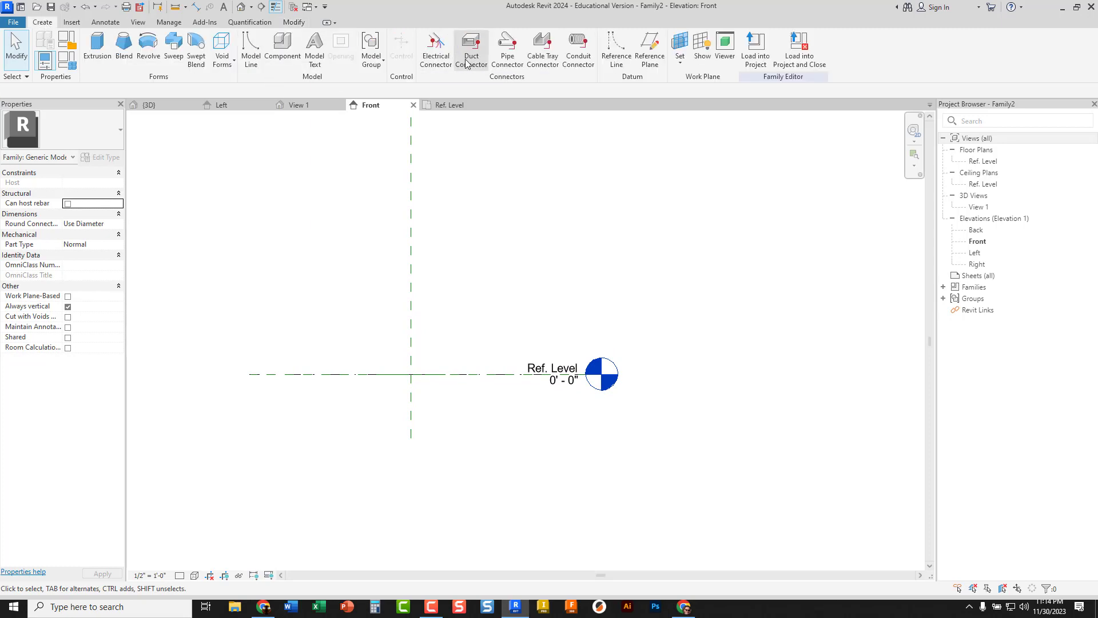
pyautogui.click(617, 55)
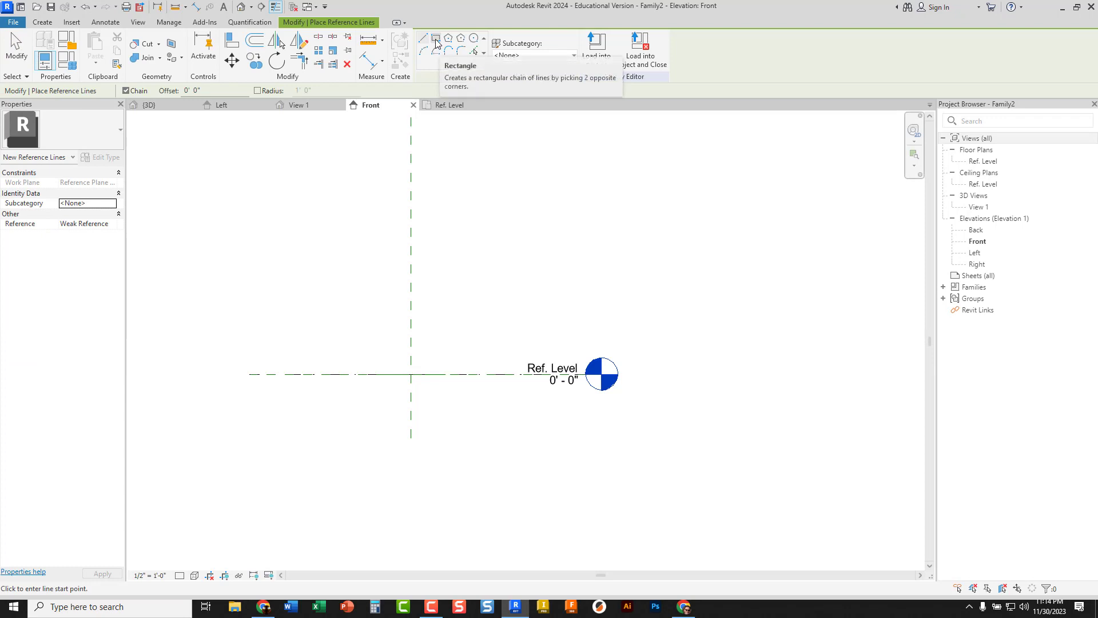
pyautogui.click(435, 39)
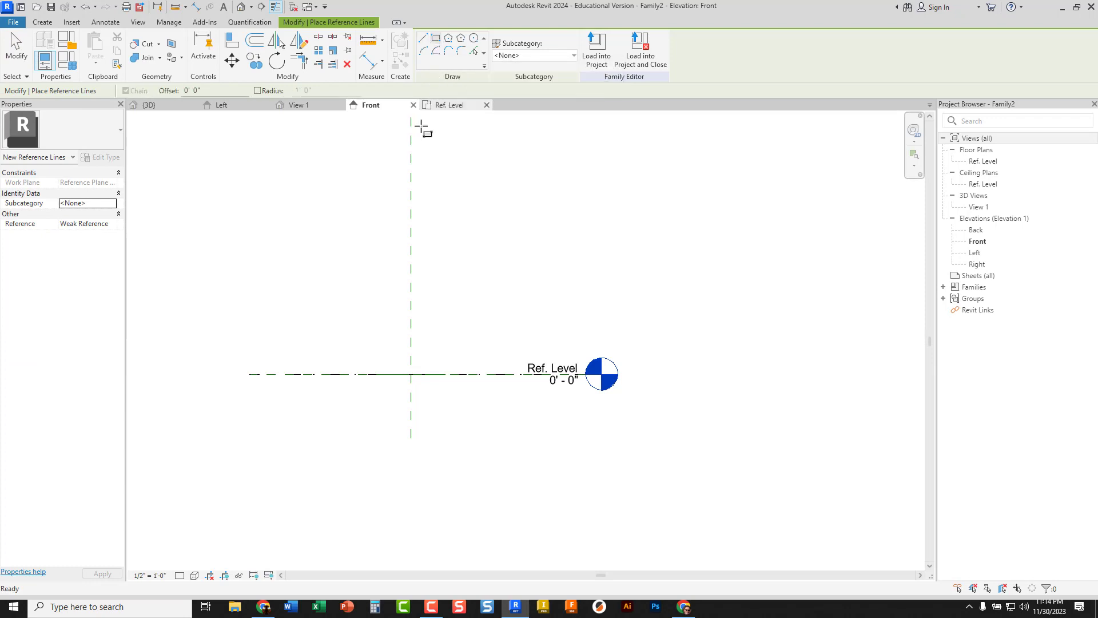
pyautogui.click(322, 374)
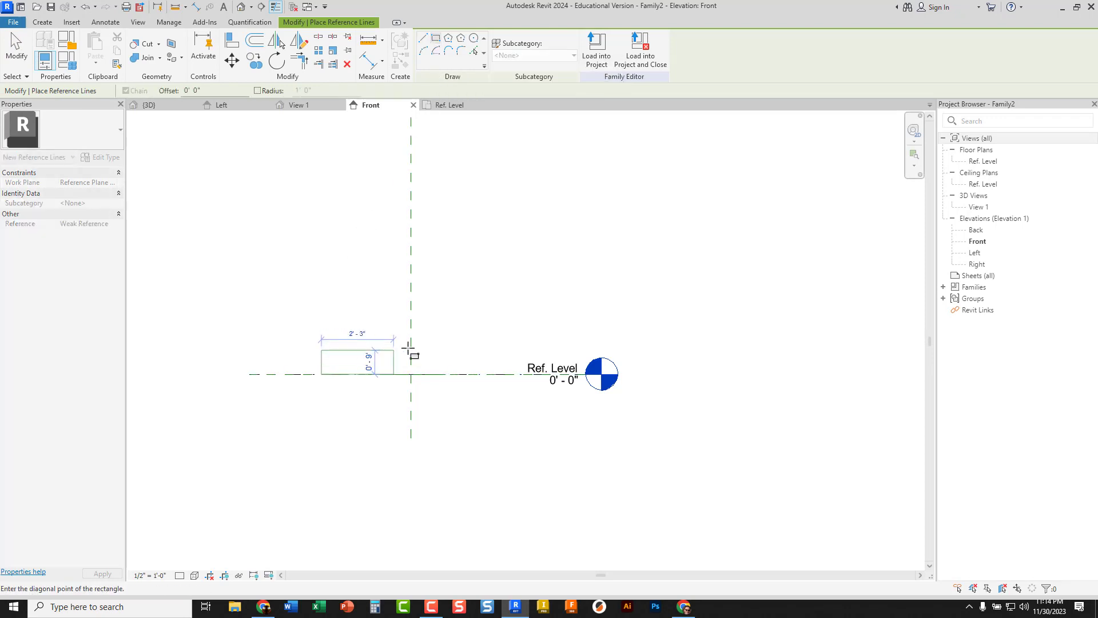
pyautogui.click(500, 305)
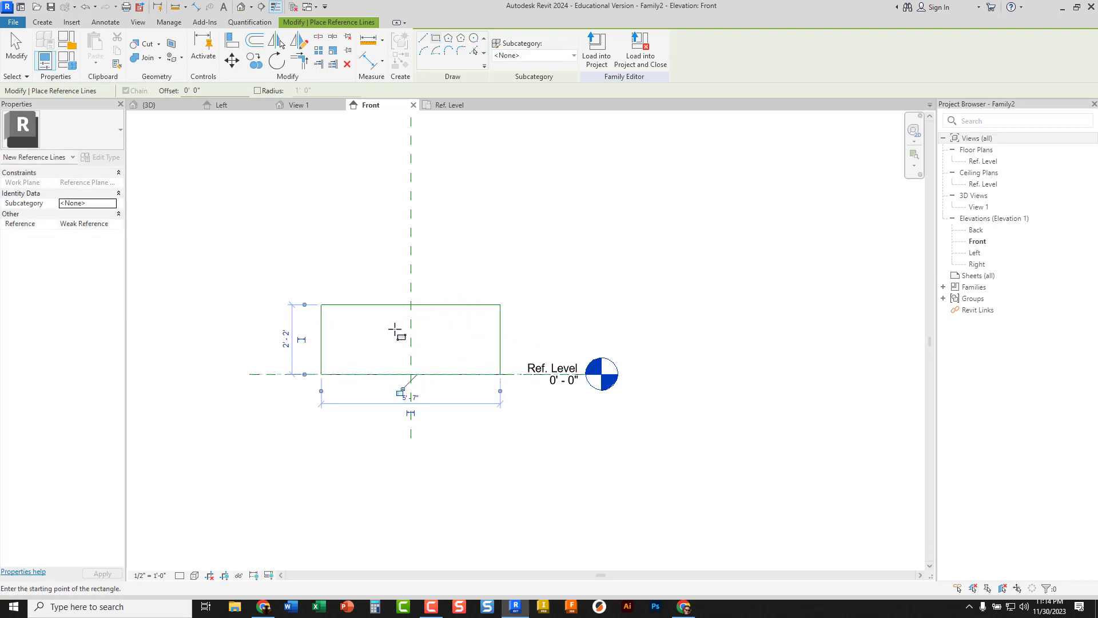
# - Draw a horizontal reference line across the rectangle at mid-height, from its left side to its right side
pyautogui.click(368, 66)
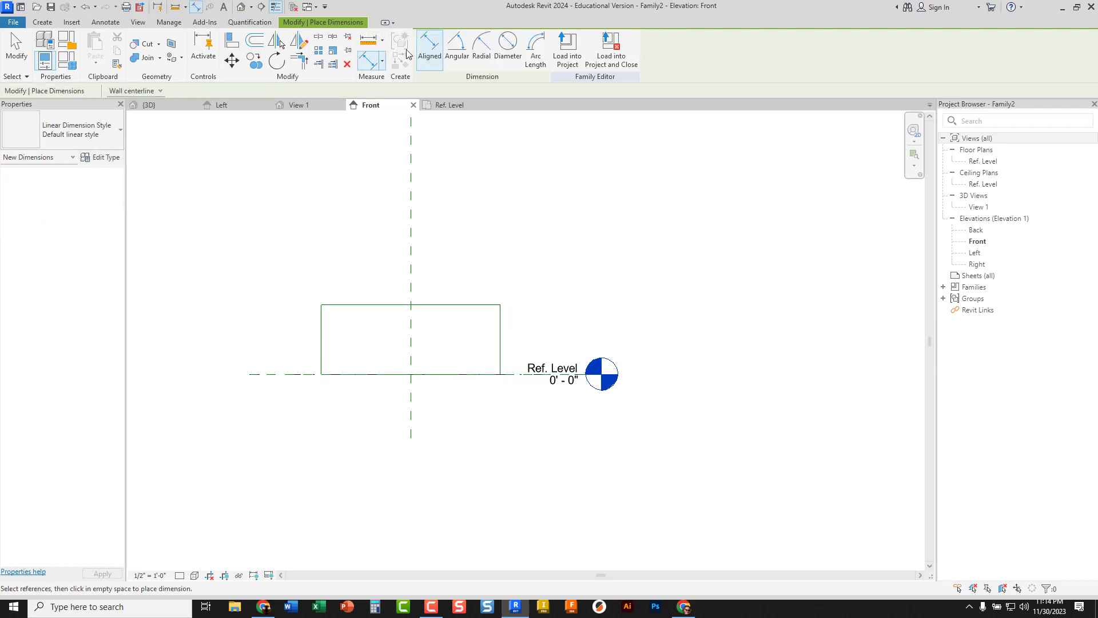
pyautogui.click(43, 23)
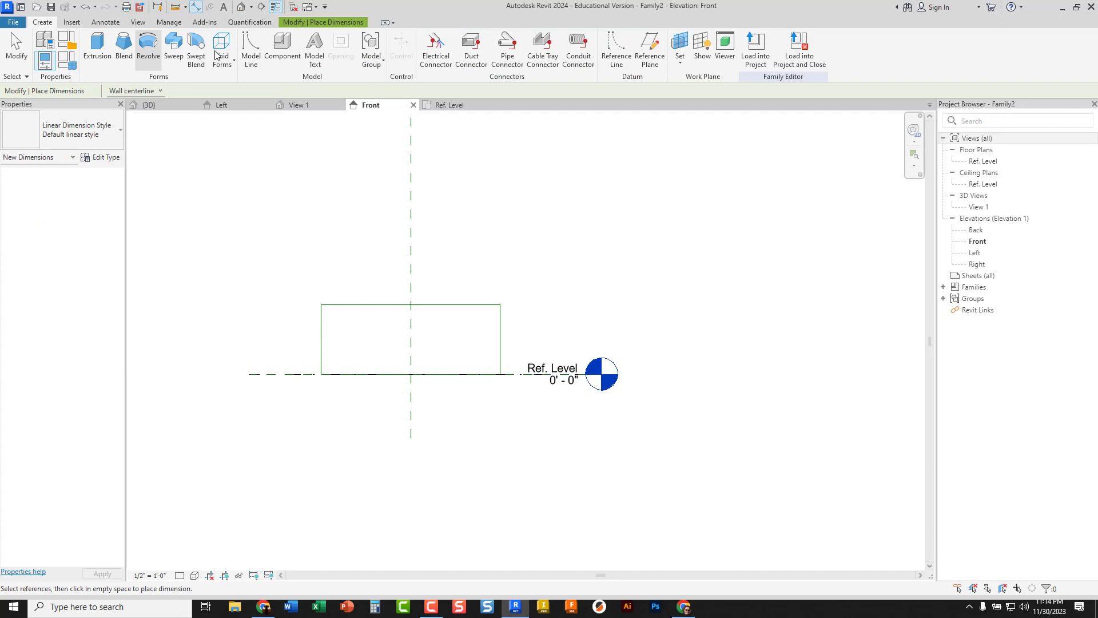
pyautogui.click(611, 55)
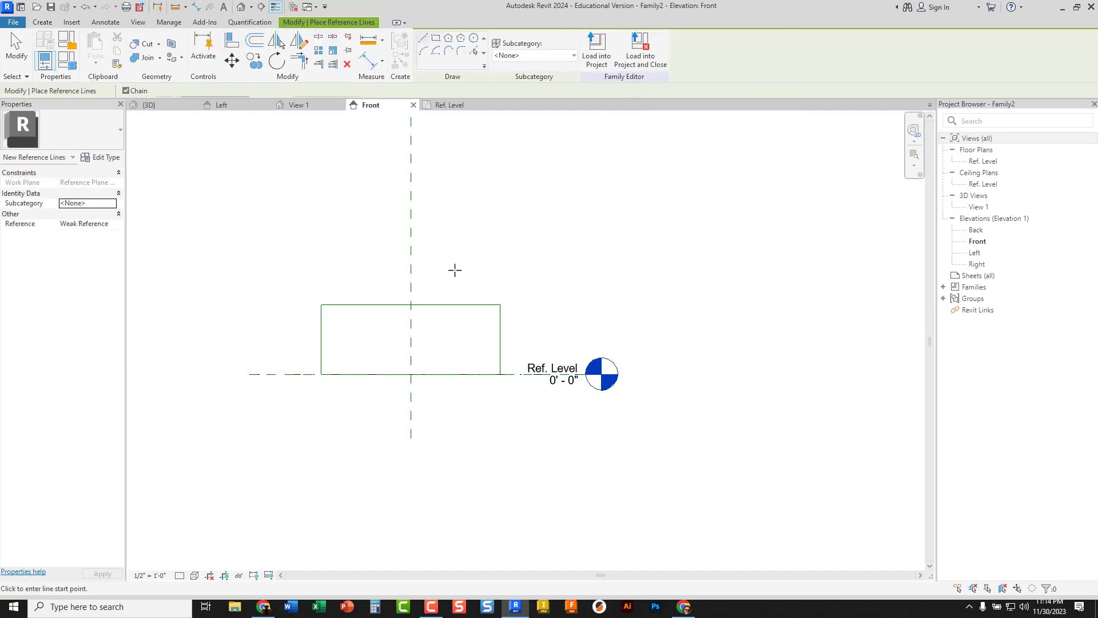
pyautogui.click(321, 339)
pyautogui.click(500, 339)
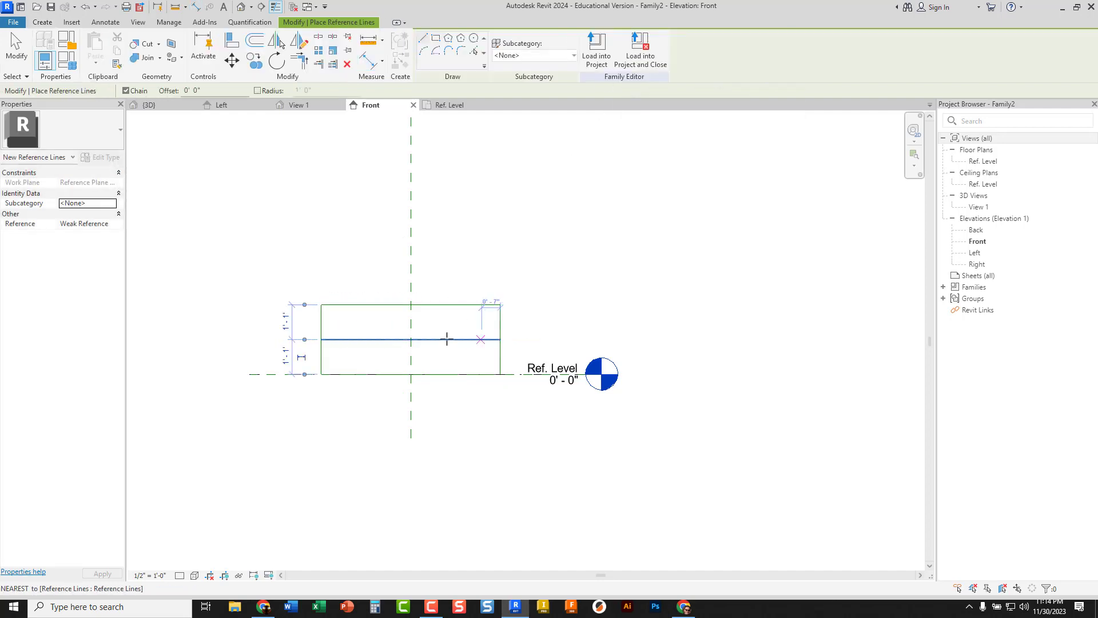
pyautogui.click(29, 51)
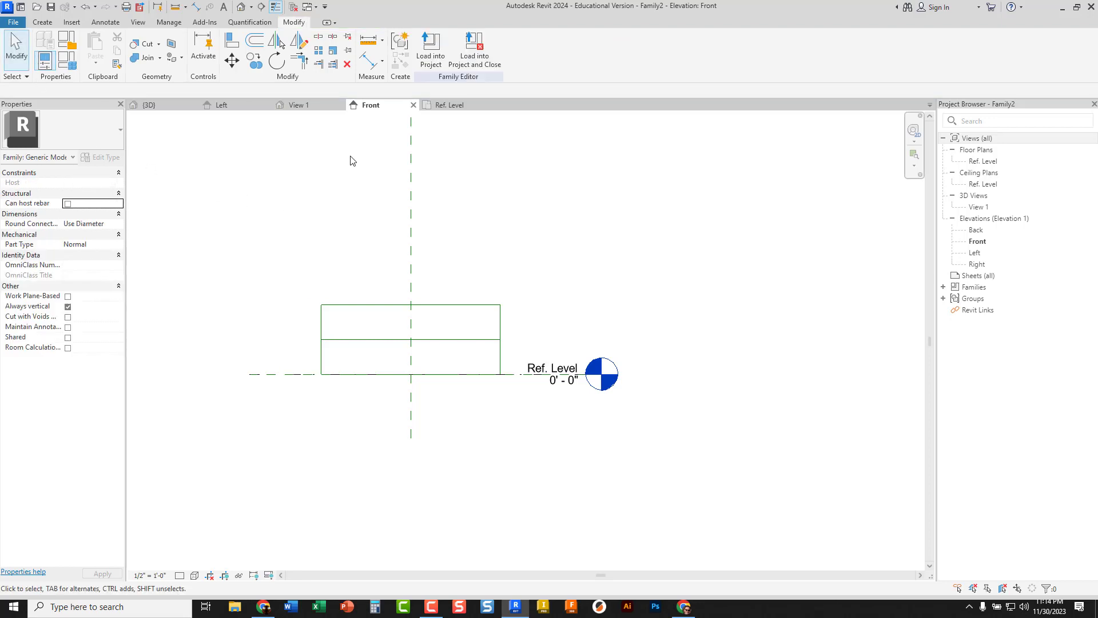
# - Add an aligned dimension left of the elevation rectangle across its bottom, middle and top lines, and make its segments equal
pyautogui.click(366, 63)
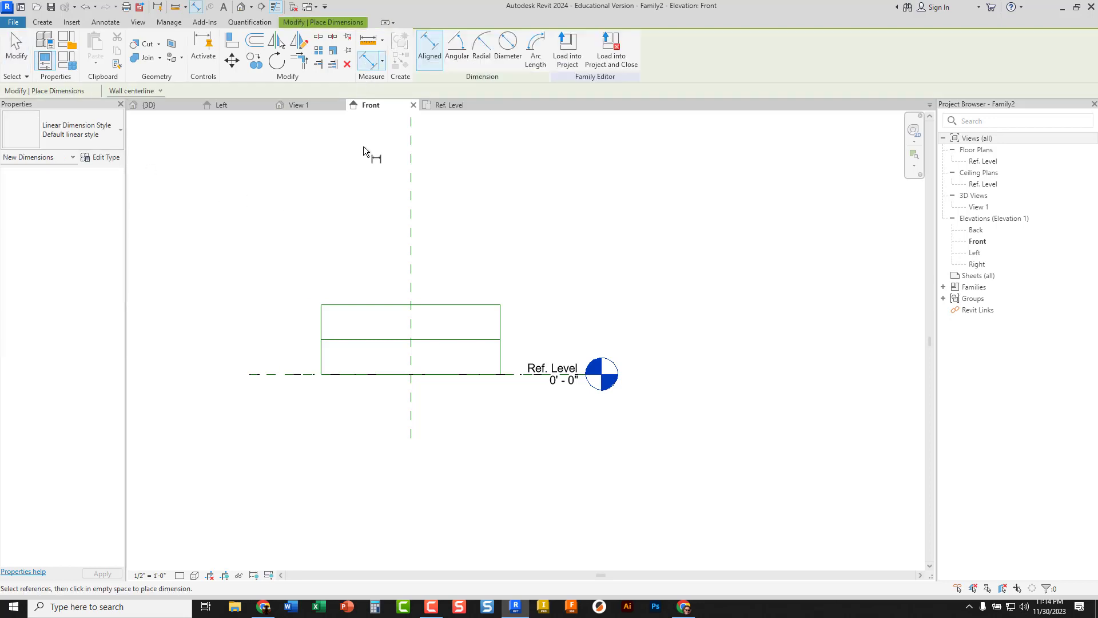
pyautogui.click(361, 370)
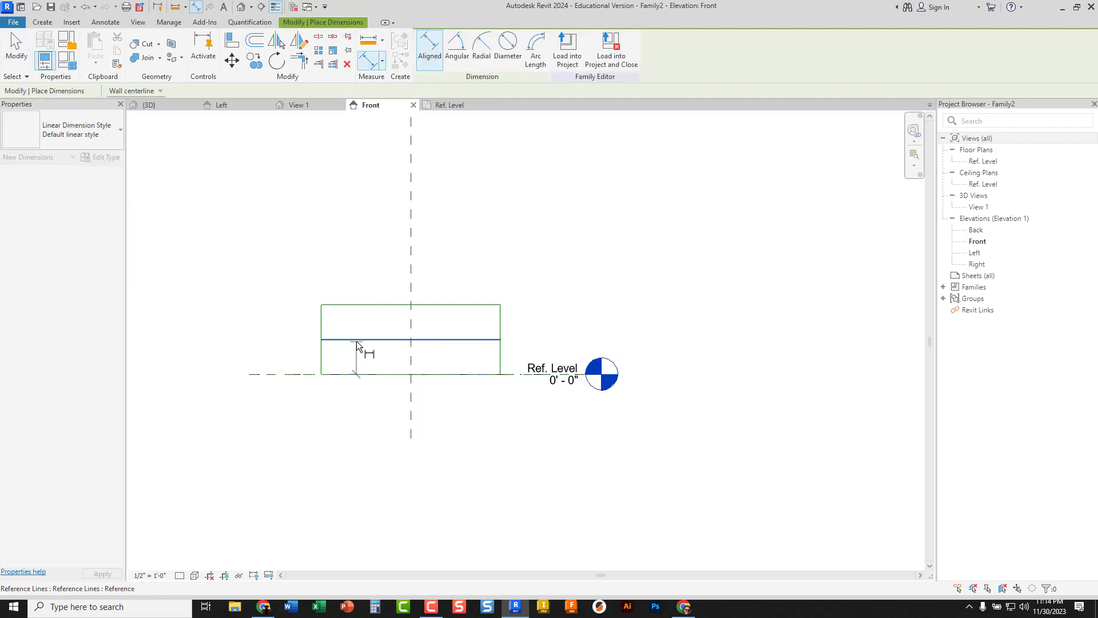
pyautogui.click(358, 339)
pyautogui.click(363, 305)
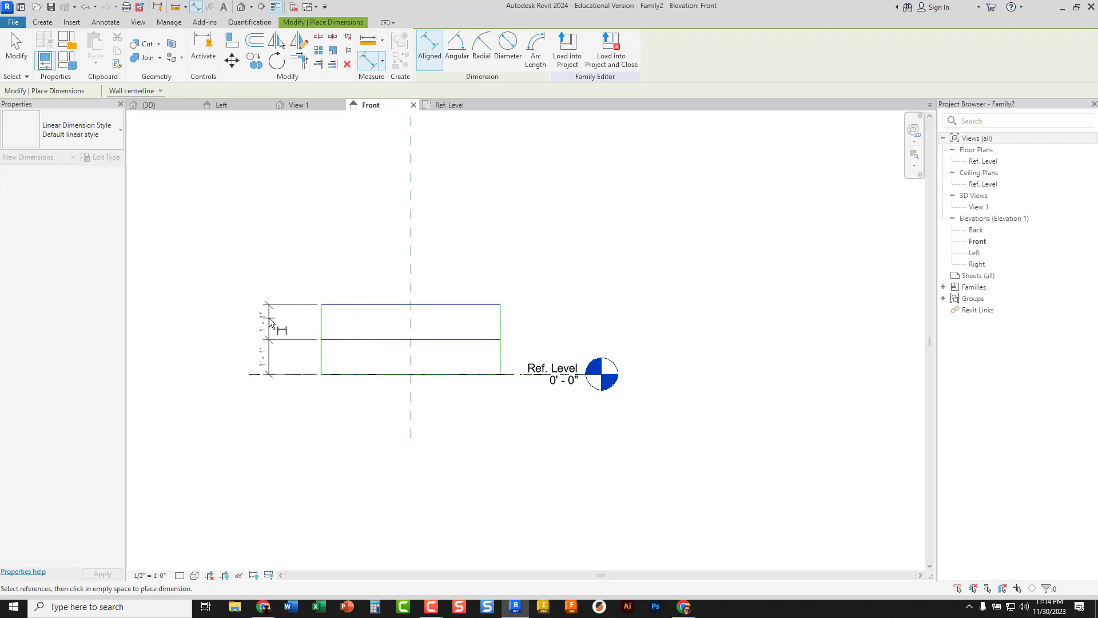
pyautogui.click(272, 325)
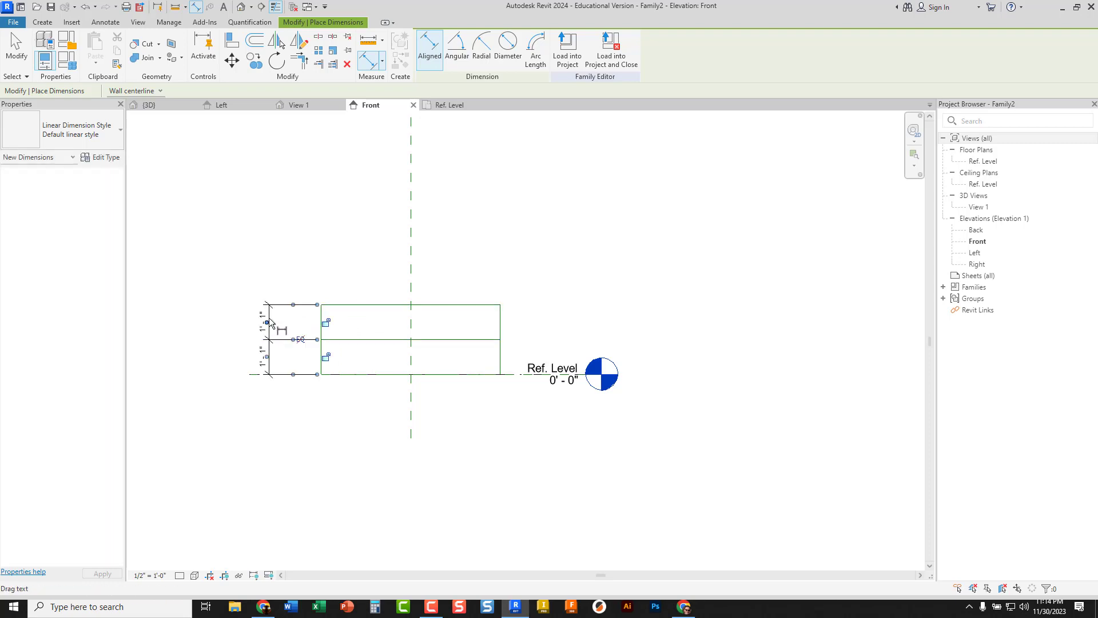
pyautogui.click(300, 339)
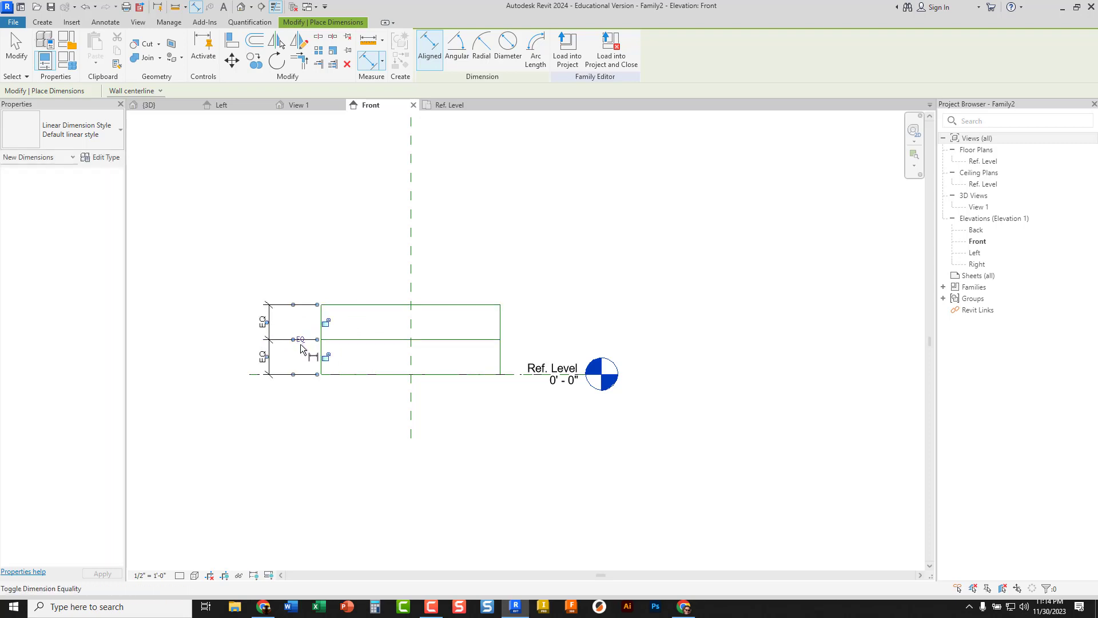
# - Dimension the rectangle's overall height from bottom to top line, placed outside the equality dimension
pyautogui.click(363, 373)
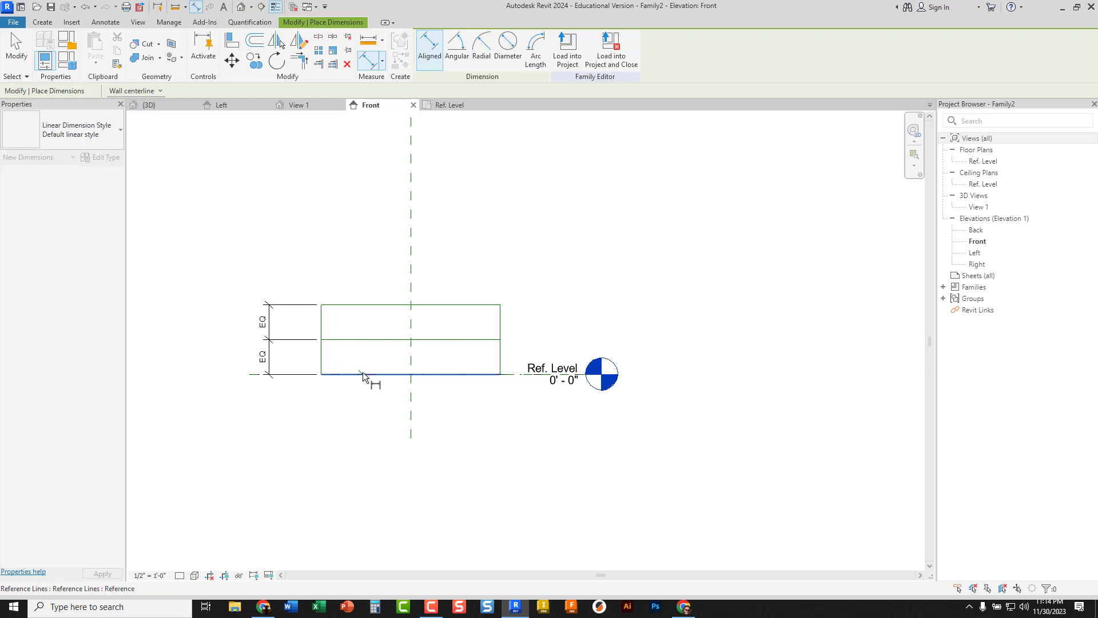
pyautogui.click(352, 305)
pyautogui.click(193, 314)
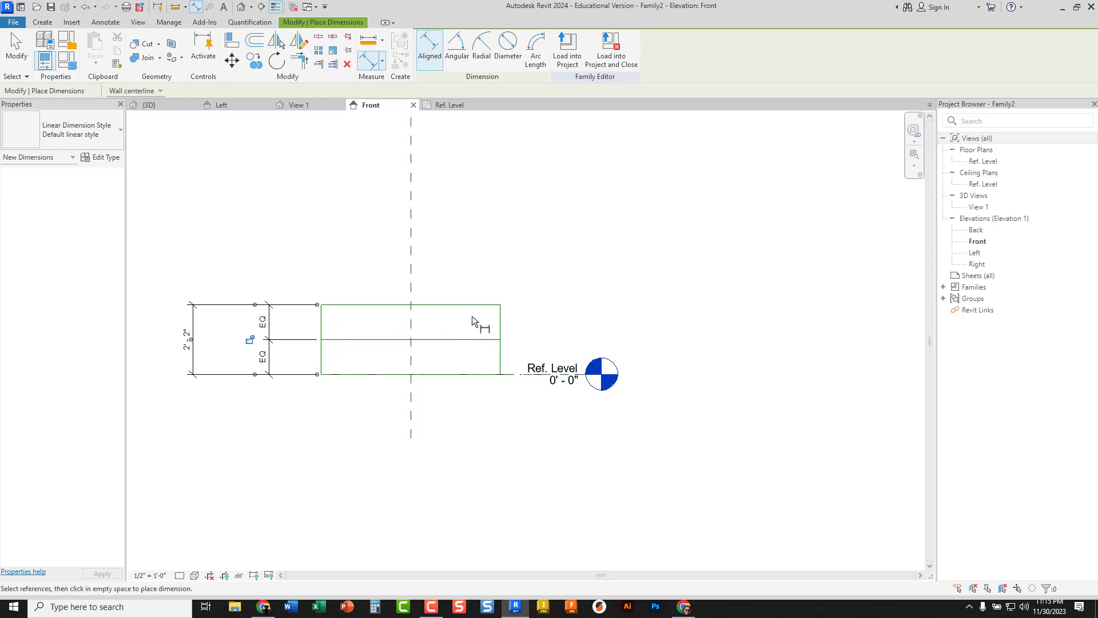
# - Add an aligned dimension above the elevation rectangle across its right side, center plane and left side, and make its segments equal
pyautogui.click(500, 319)
pyautogui.click(411, 324)
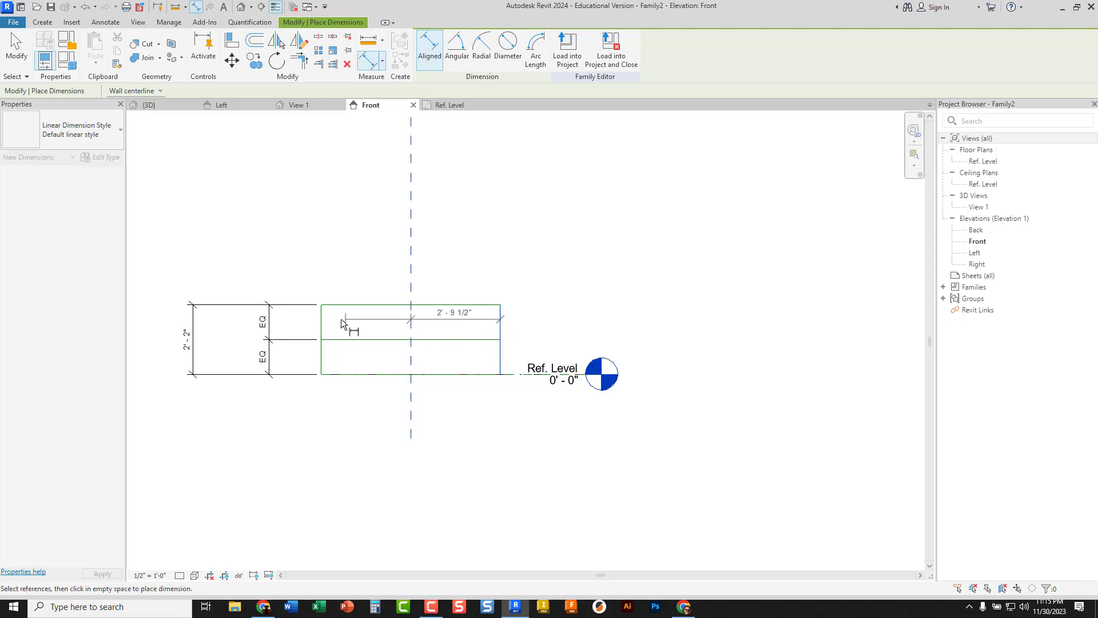
pyautogui.click(321, 320)
pyautogui.click(387, 293)
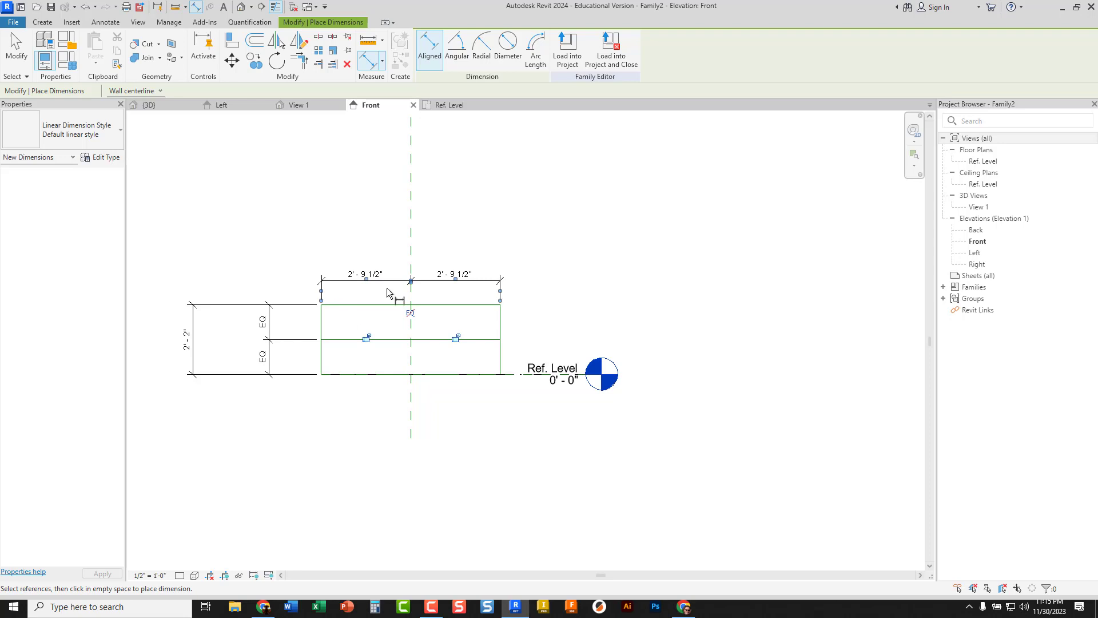
pyautogui.click(410, 313)
# - Dimension the half-width from the elevation rectangle's left side to the center plane, placed above the equality dimension
pyautogui.click(324, 324)
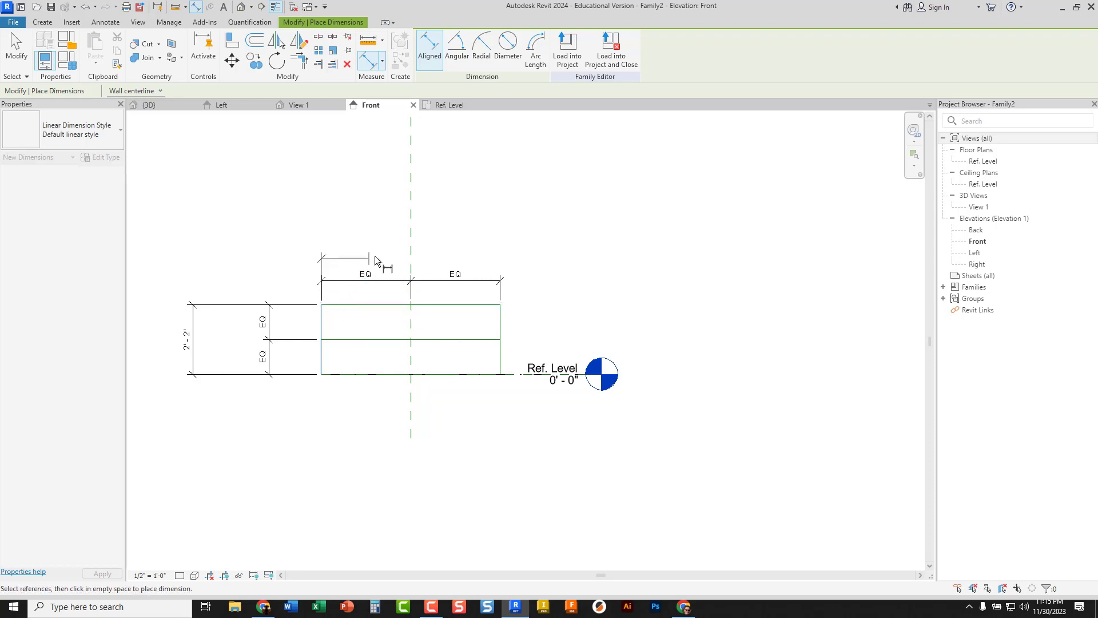
pyautogui.click(411, 255)
pyautogui.click(382, 240)
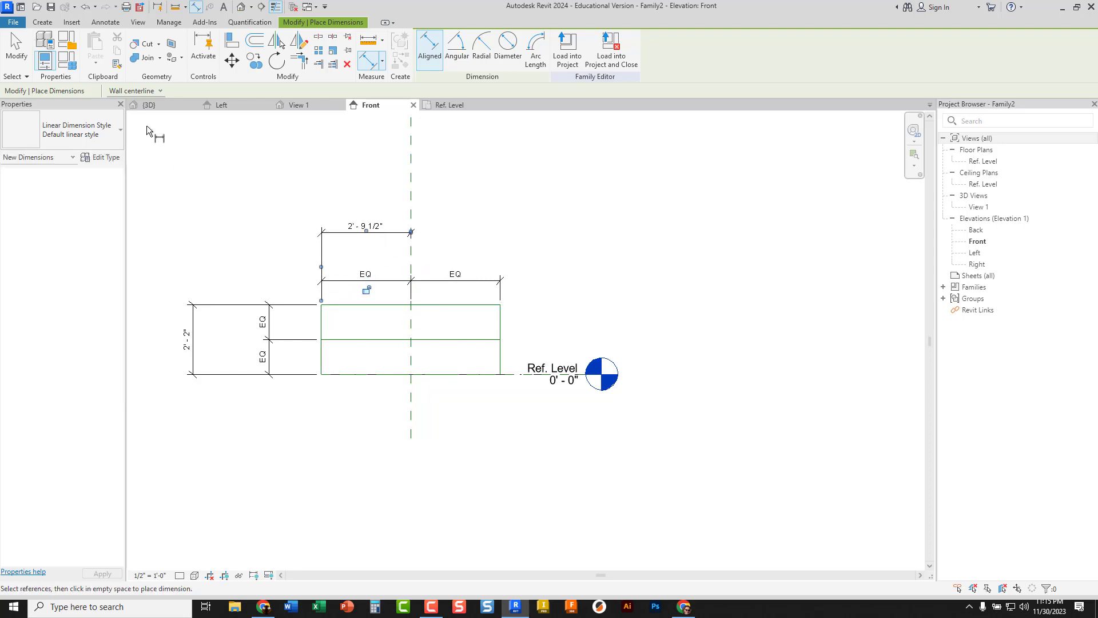
pyautogui.press('Escape')
pyautogui.press('Escape')
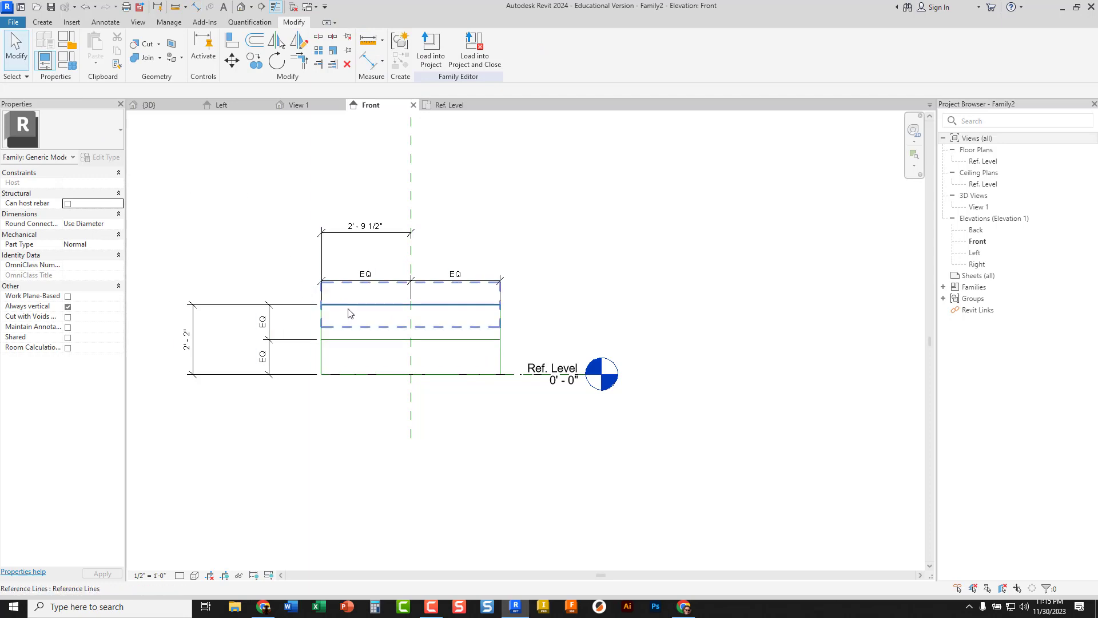
# - Set the elevation rectangle's overall height to 12.5" by changing its dimension relative to the top reference line
pyautogui.click(346, 307)
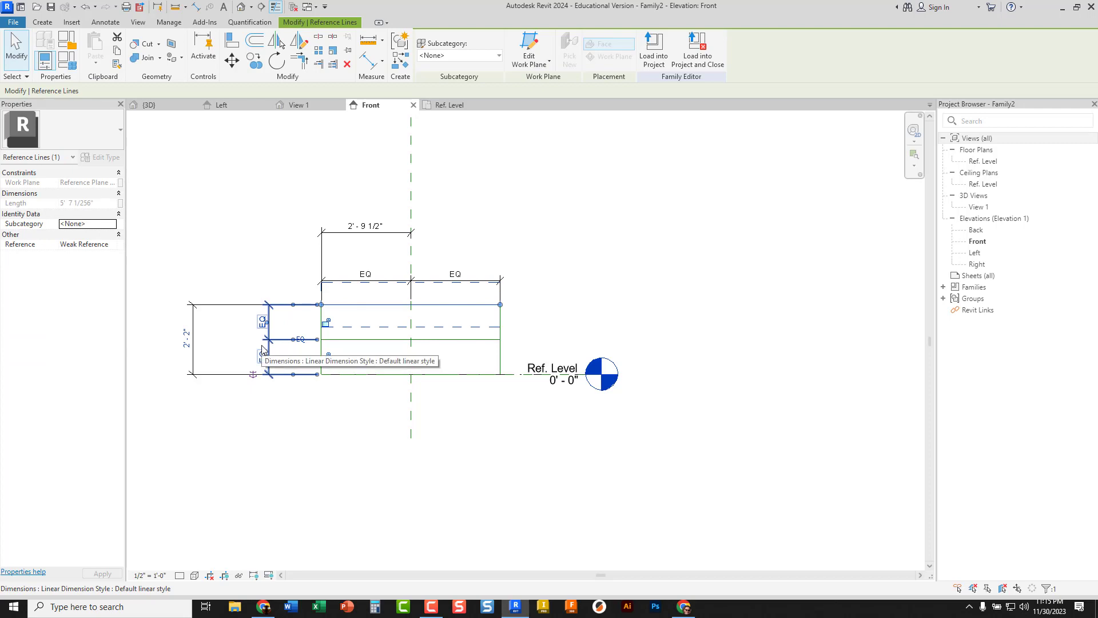
pyautogui.click(184, 344)
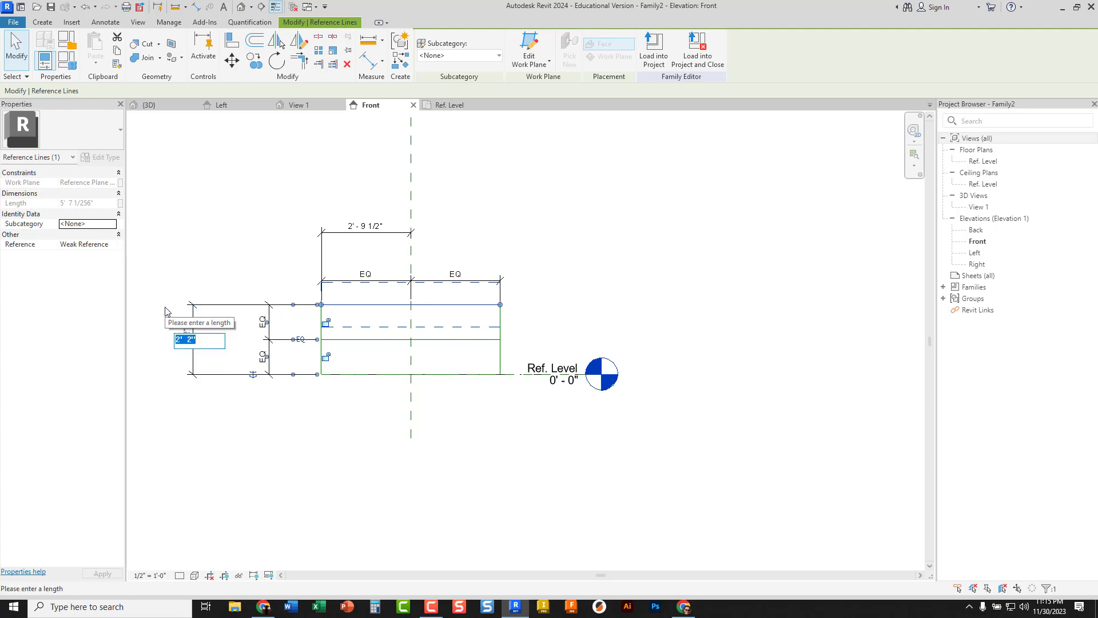
pyautogui.write('12.5')
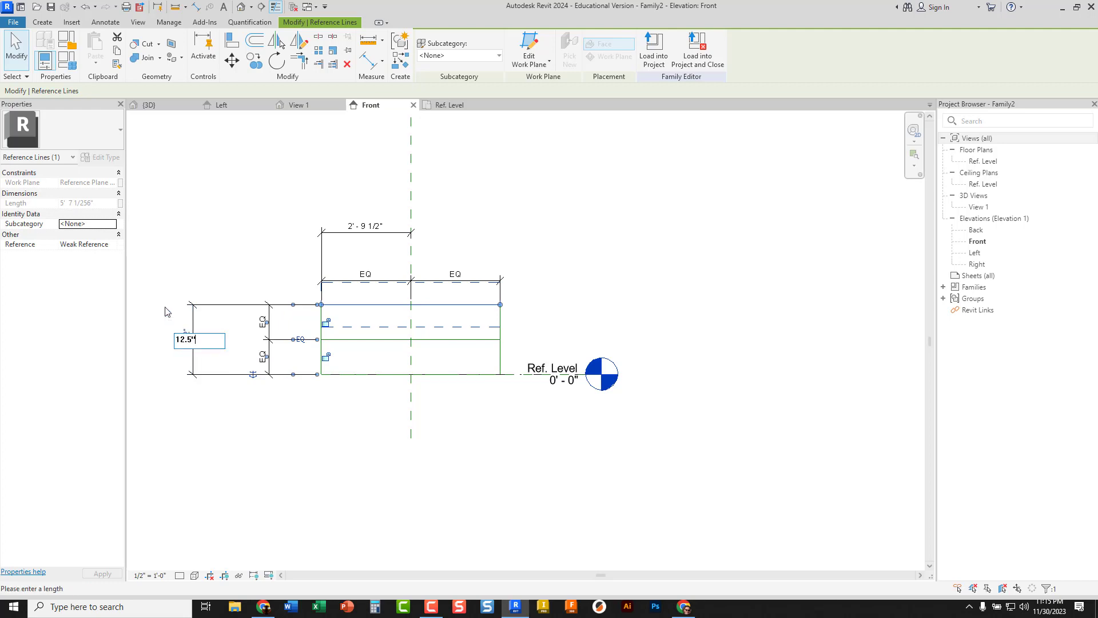
pyautogui.write('"')
pyautogui.press('Return')
pyautogui.scroll(3, 356, 392)
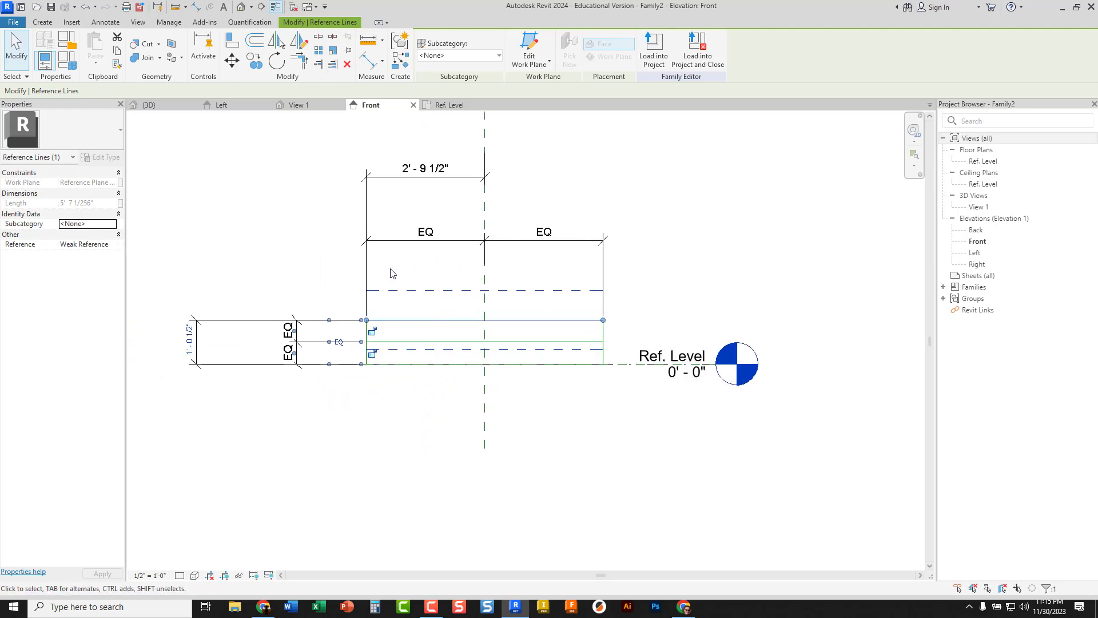
pyautogui.click(367, 270)
pyautogui.click(376, 283)
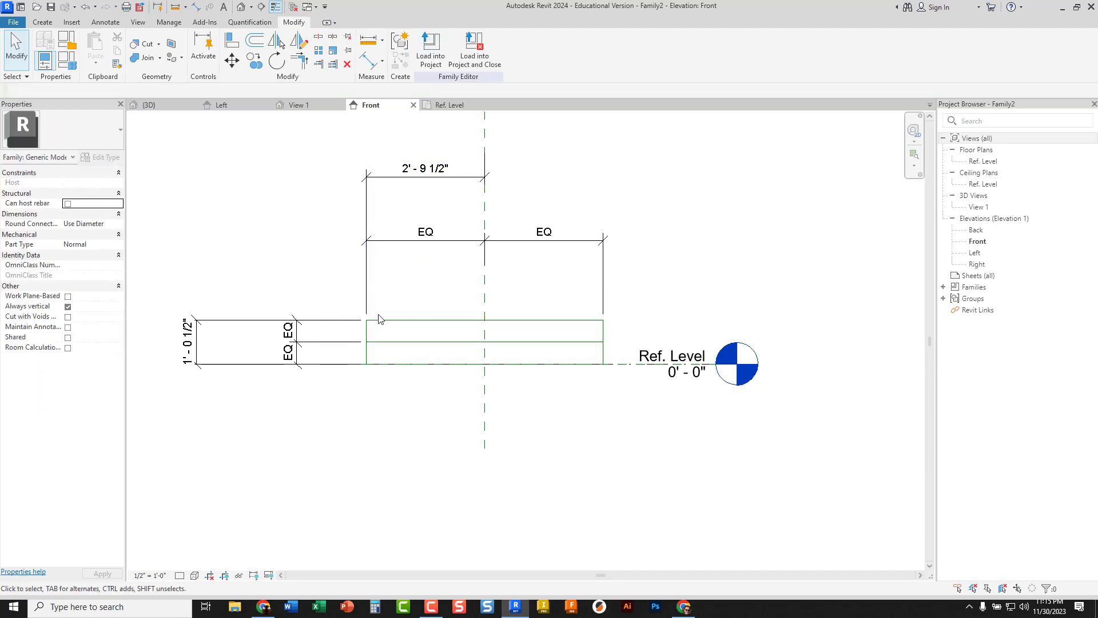
# - Set the elevation rectangle's half-width, from its left side to the center plane, to 13"
pyautogui.click(366, 332)
pyautogui.click(419, 170)
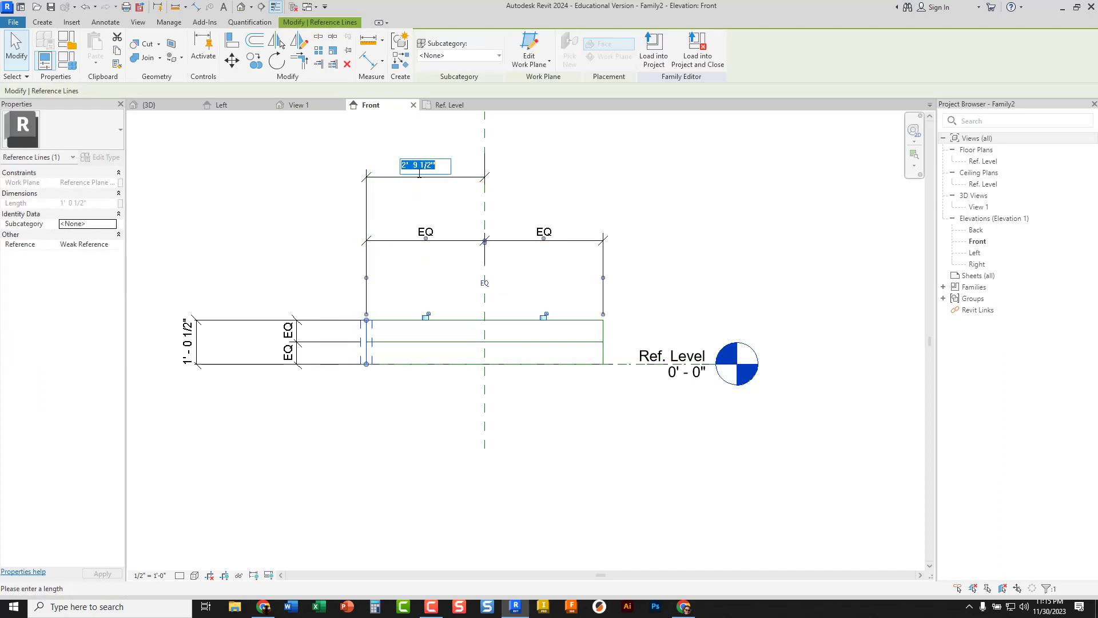
pyautogui.write('13"')
pyautogui.press('Return')
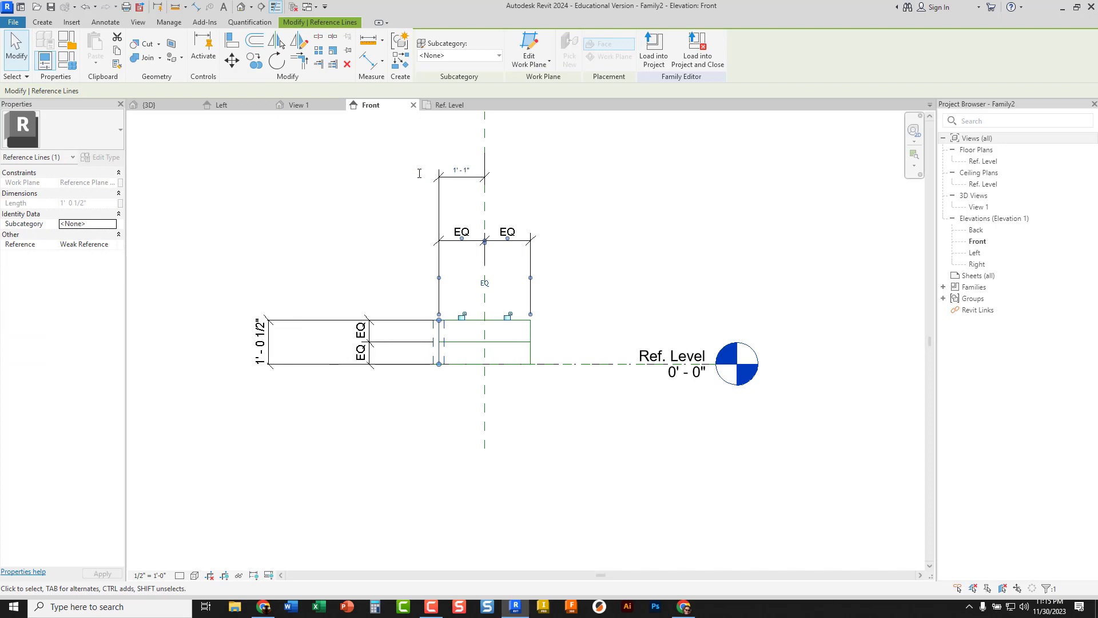
pyautogui.click(400, 240)
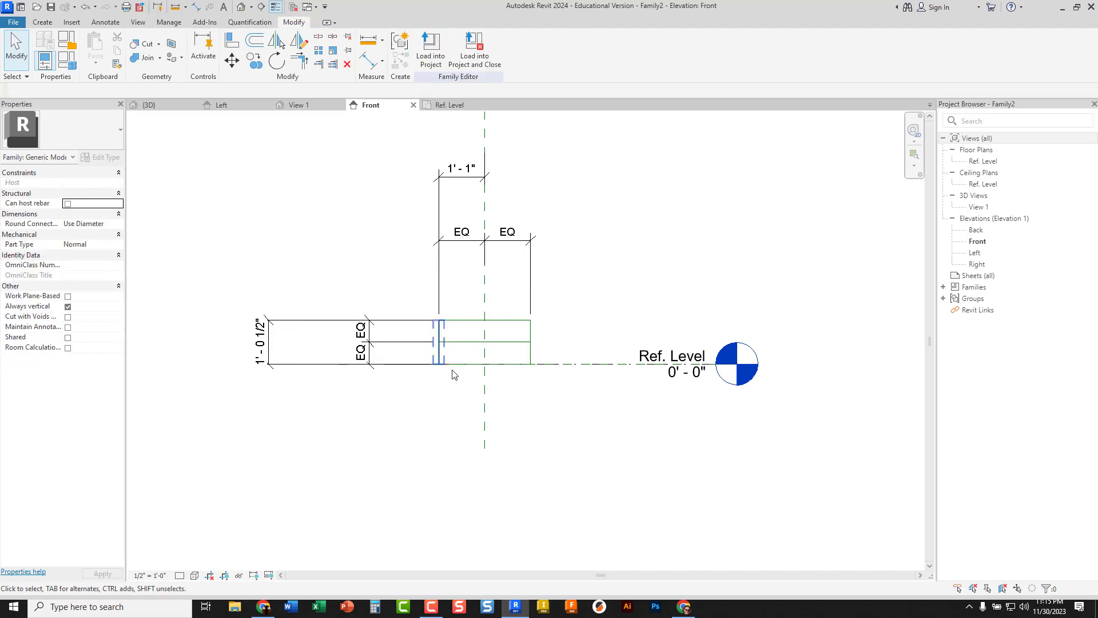
# - Move the overall height, horizontal equality and half-width dimensions closer to the elevation rectangle
pyautogui.scroll(1, 495, 381)
pyautogui.moveTo(234, 342); pyautogui.dragTo(400, 281)
pyautogui.moveTo(468, 219); pyautogui.dragTo(460, 277)
pyautogui.moveTo(461, 147); pyautogui.dragTo(453, 230)
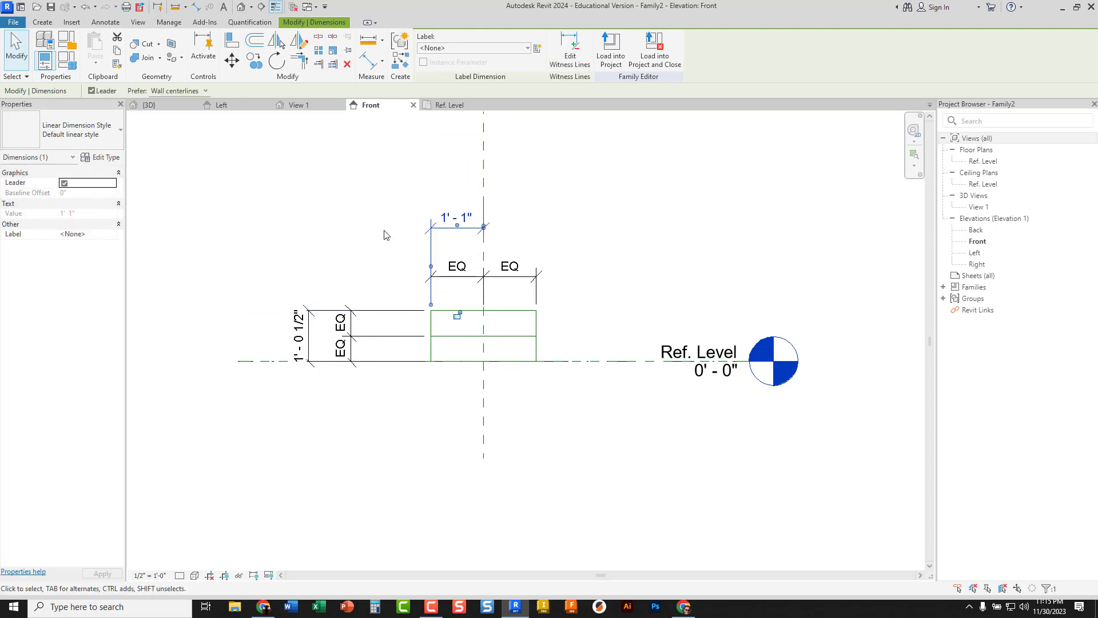
pyautogui.click(384, 231)
pyautogui.scroll(1, 440, 270)
pyautogui.scroll(2, 439, 274)
pyautogui.click(374, 264)
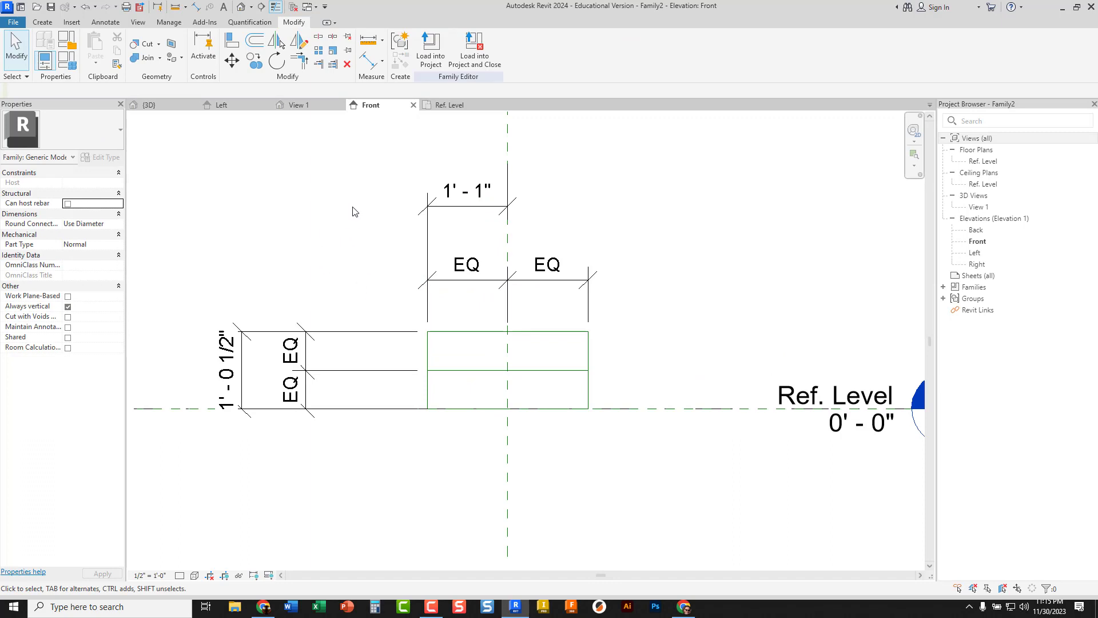
# - Start a Revolve in the front elevation and sketch an ellipse centered in the rectangle, reaching its left side and top line
pyautogui.click(296, 106)
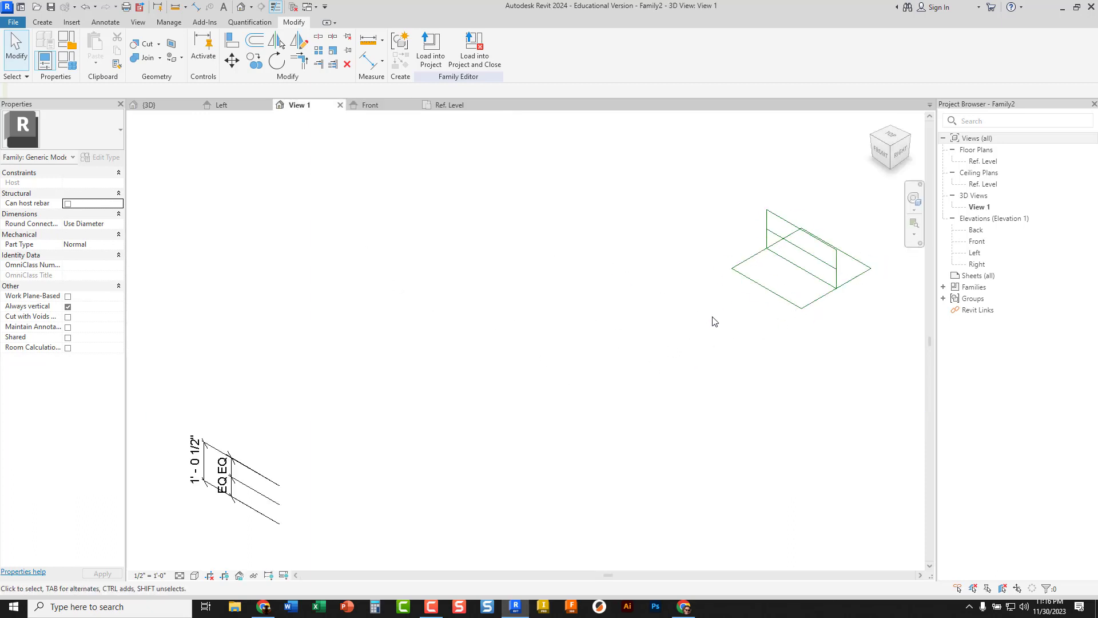
pyautogui.moveTo(713, 319); pyautogui.dragTo(489, 369, button='middle')
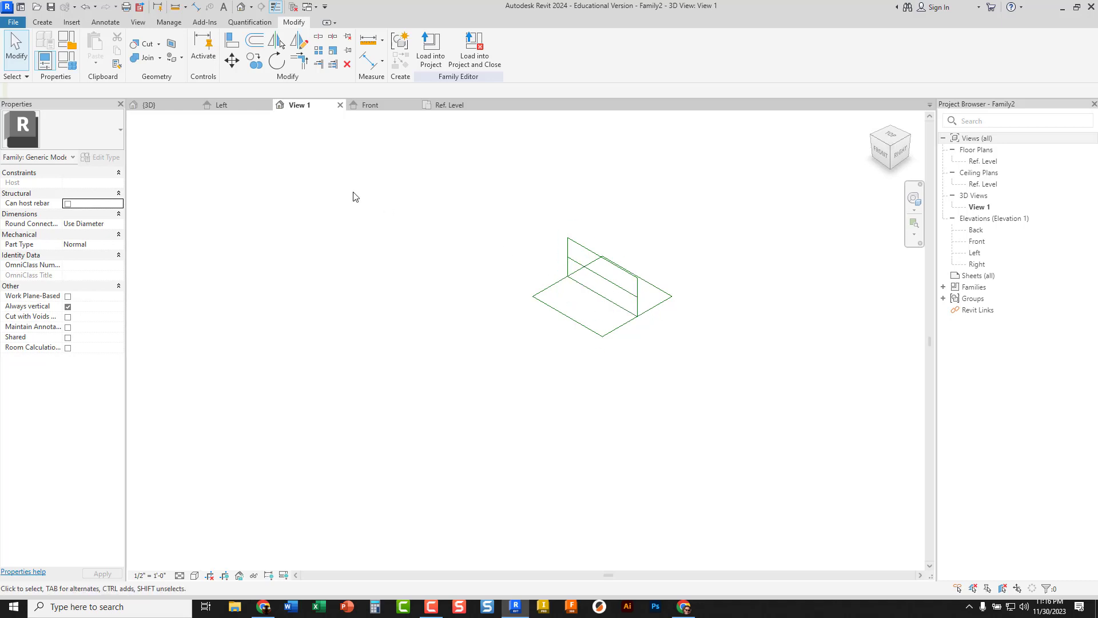
pyautogui.click(370, 105)
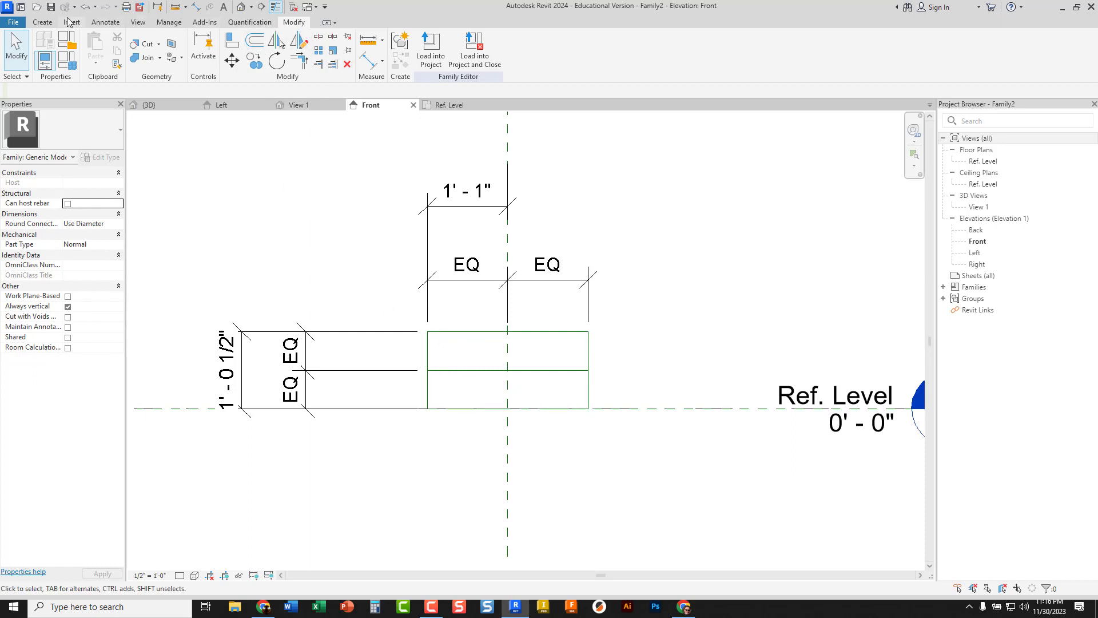
pyautogui.click(43, 23)
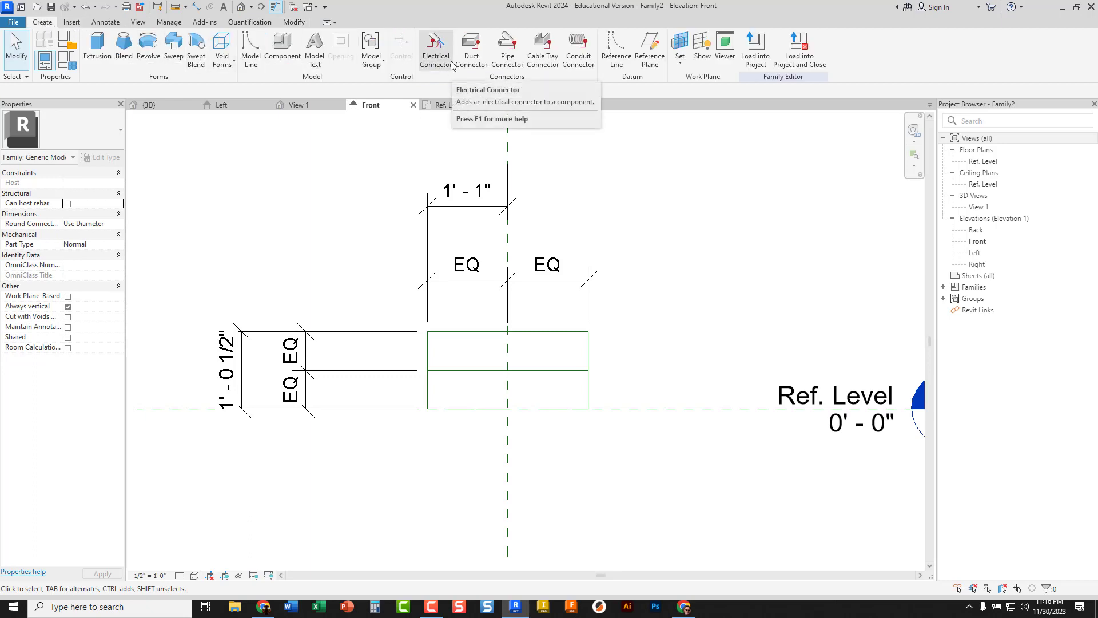
pyautogui.click(149, 46)
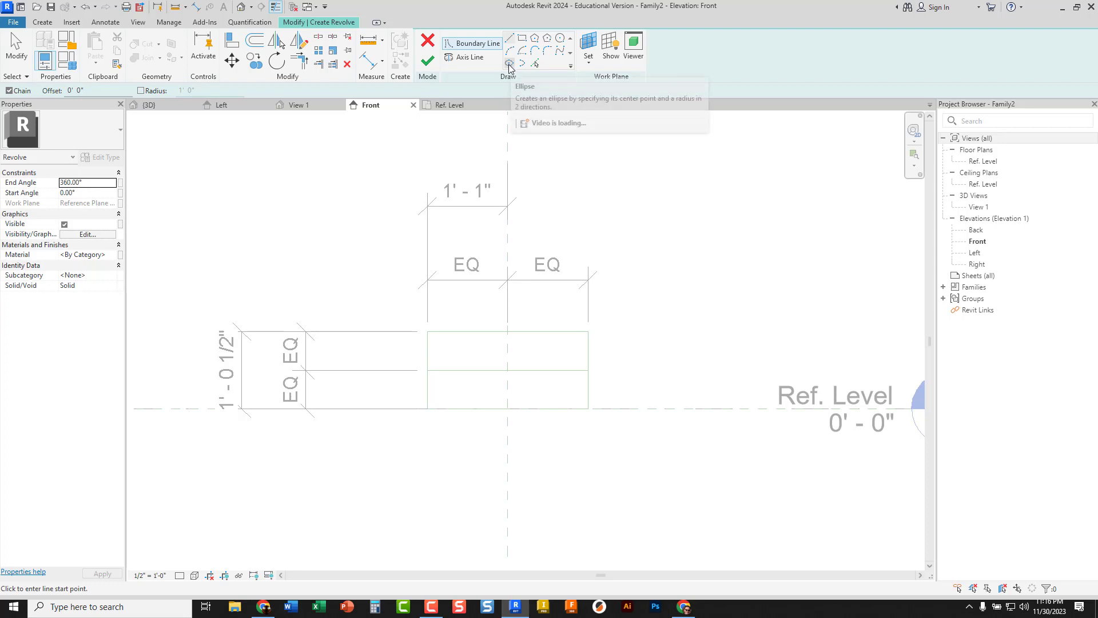
pyautogui.click(510, 63)
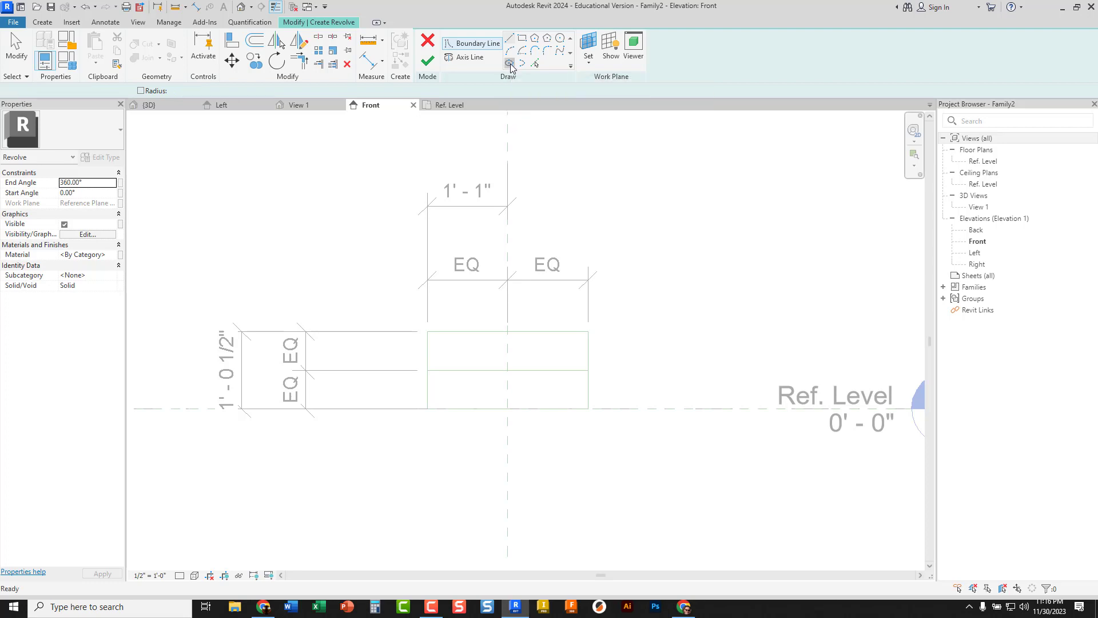
pyautogui.click(507, 370)
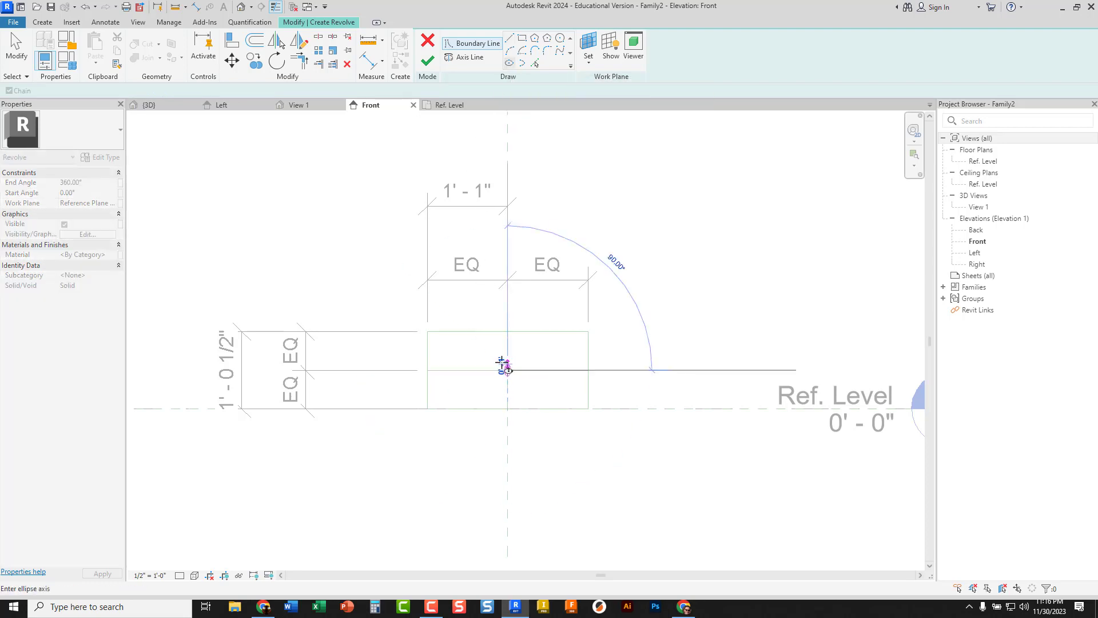
pyautogui.click(427, 370)
pyautogui.click(508, 332)
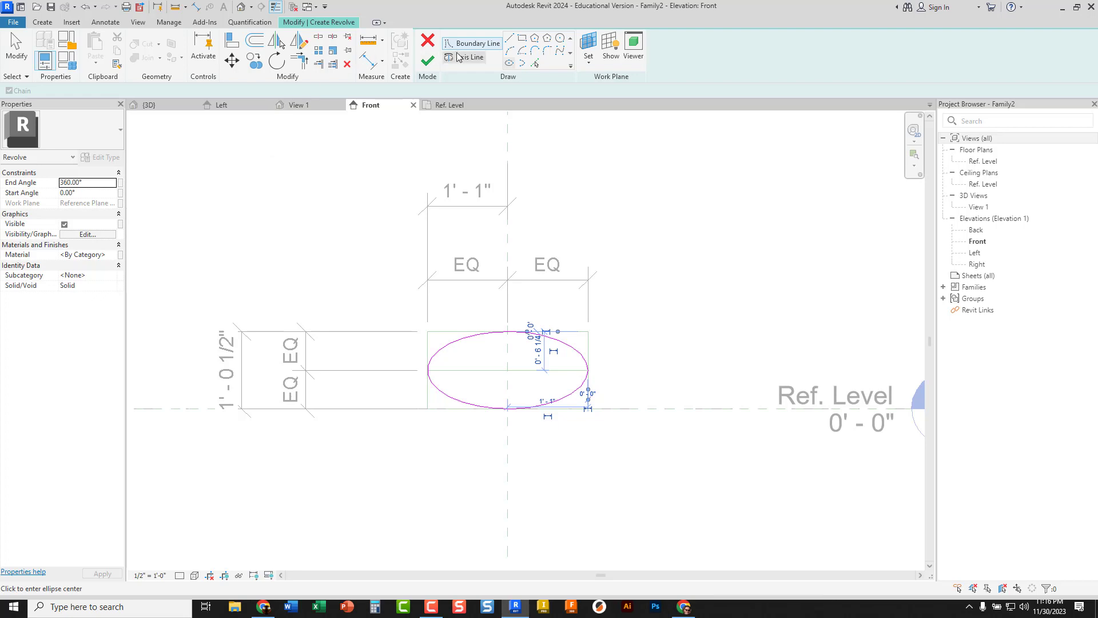
# - Draw a vertical boundary line through the ellipse's center, from its top point to its bottom point
pyautogui.click(509, 38)
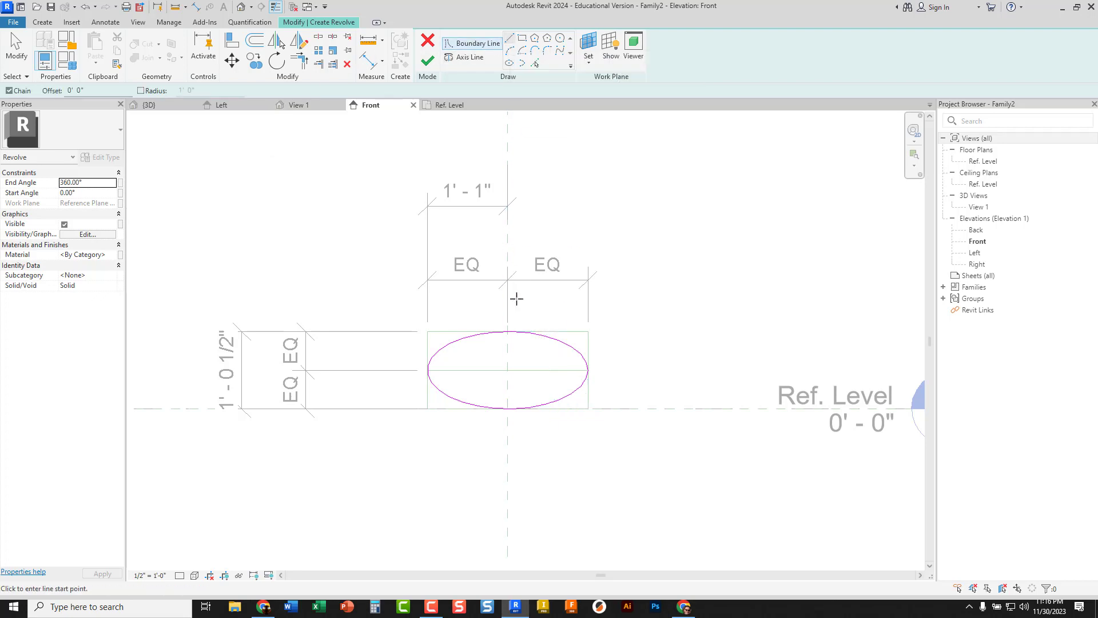
pyautogui.click(511, 329)
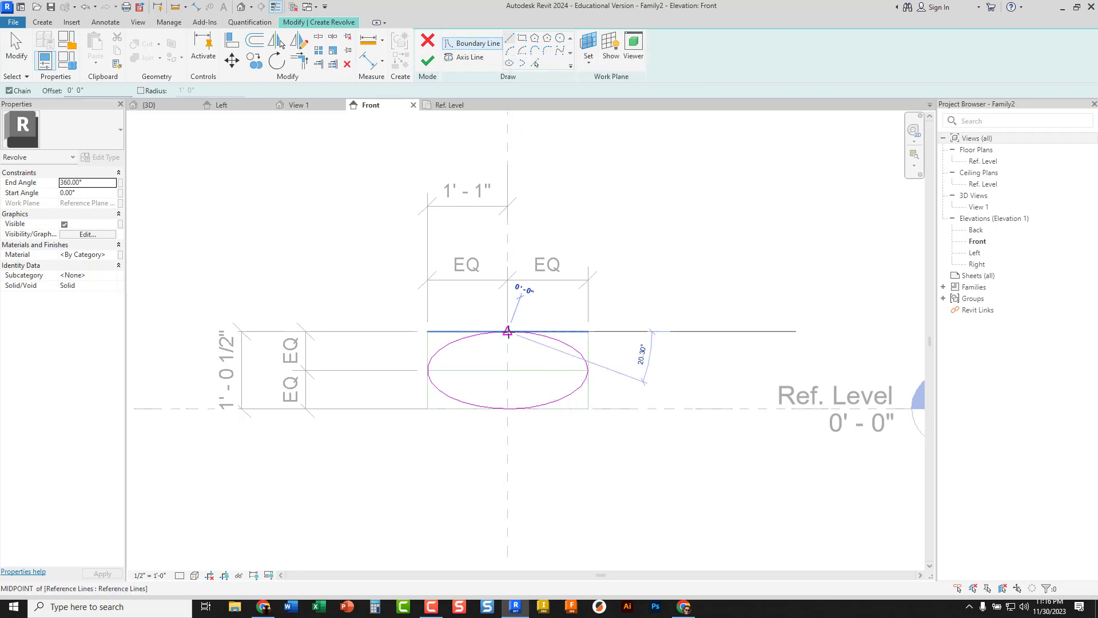
pyautogui.click(508, 408)
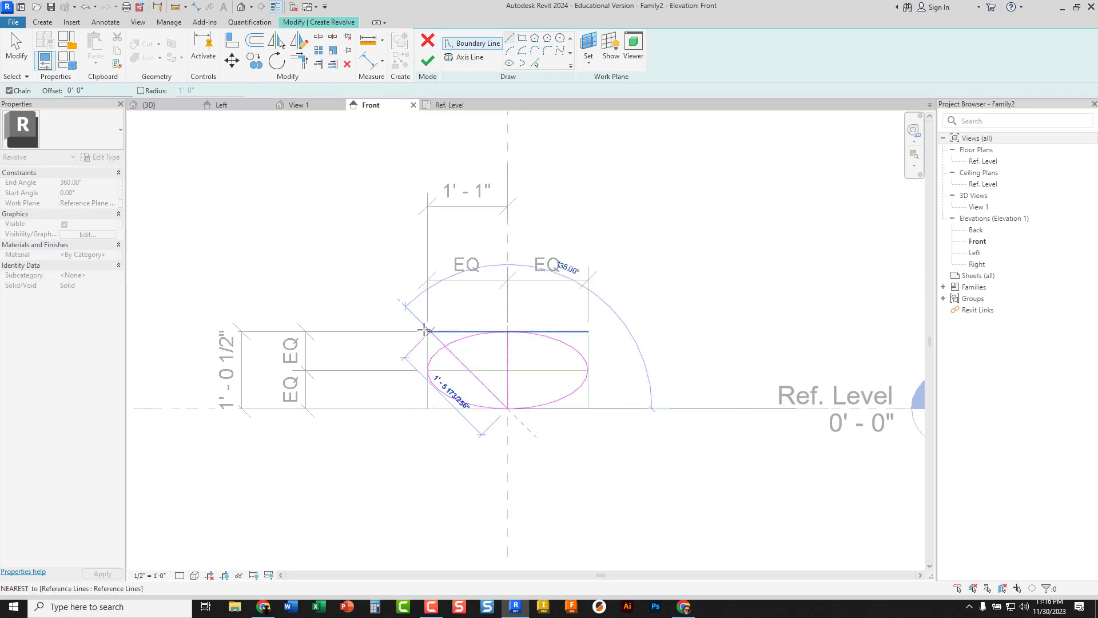
pyautogui.press('Escape')
pyautogui.press('Escape')
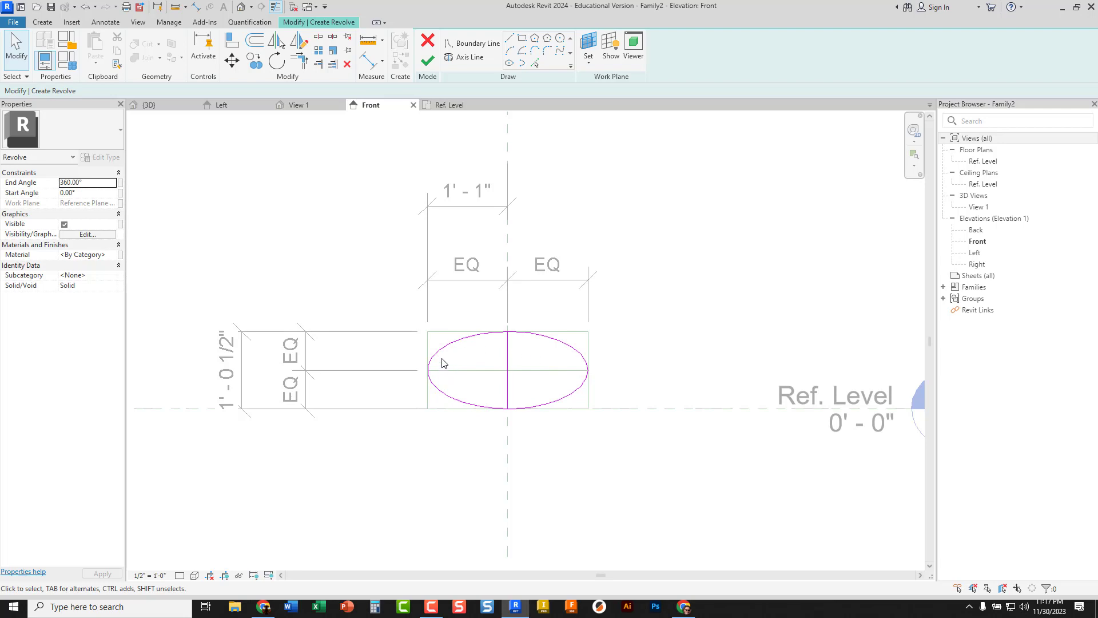
# - Trim the ellipse against the vertical line, keeping only its left half as a closed profile
pyautogui.click(300, 63)
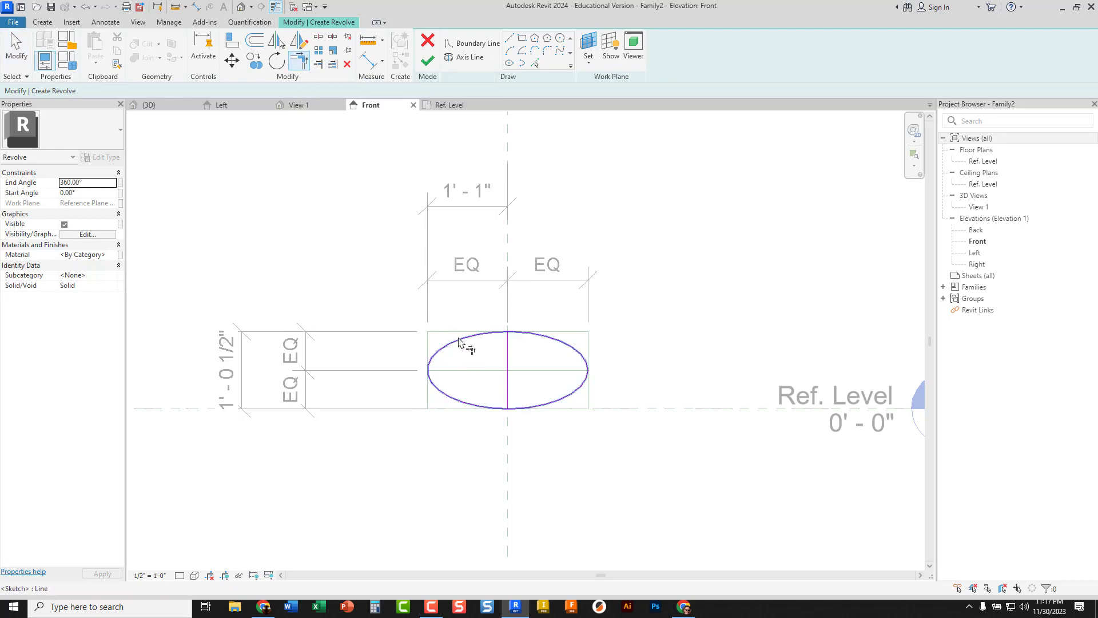
pyautogui.click(507, 368)
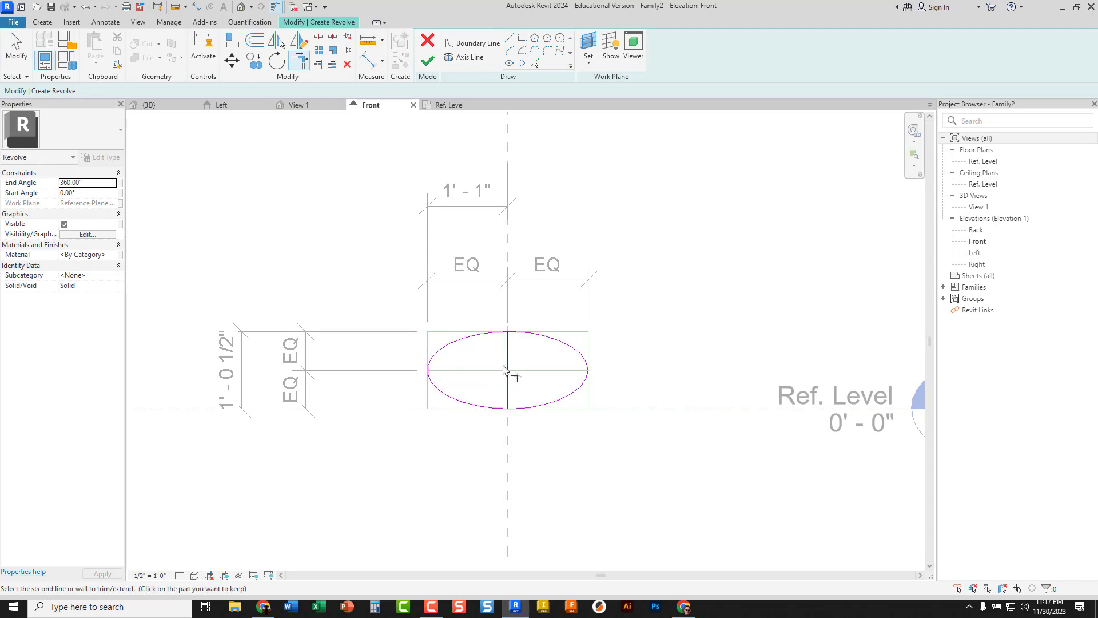
pyautogui.click(464, 404)
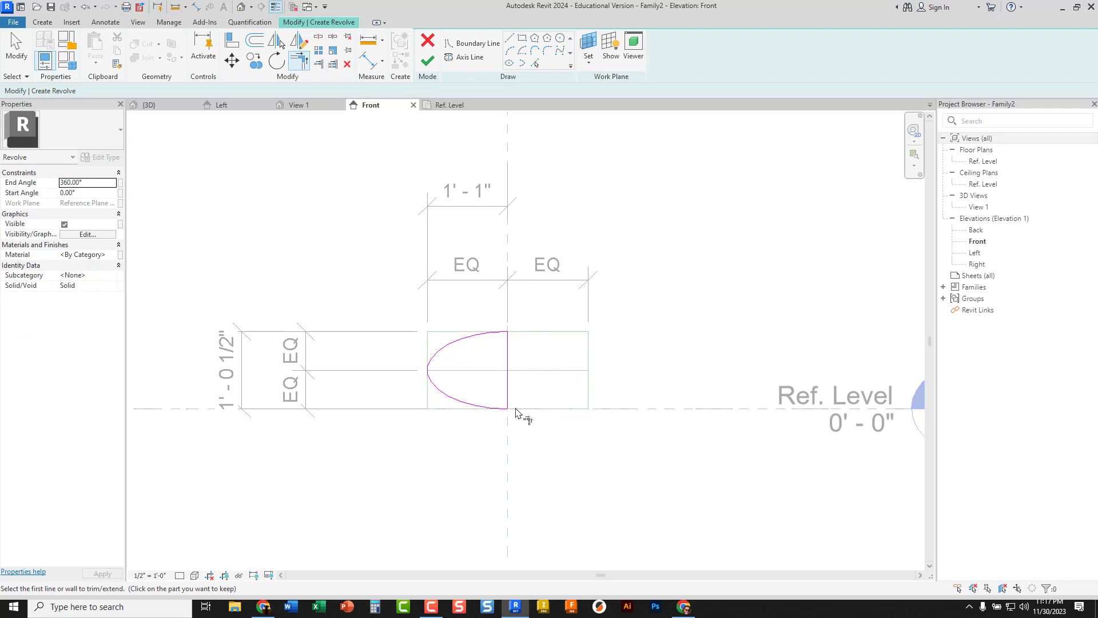
pyautogui.press('Escape')
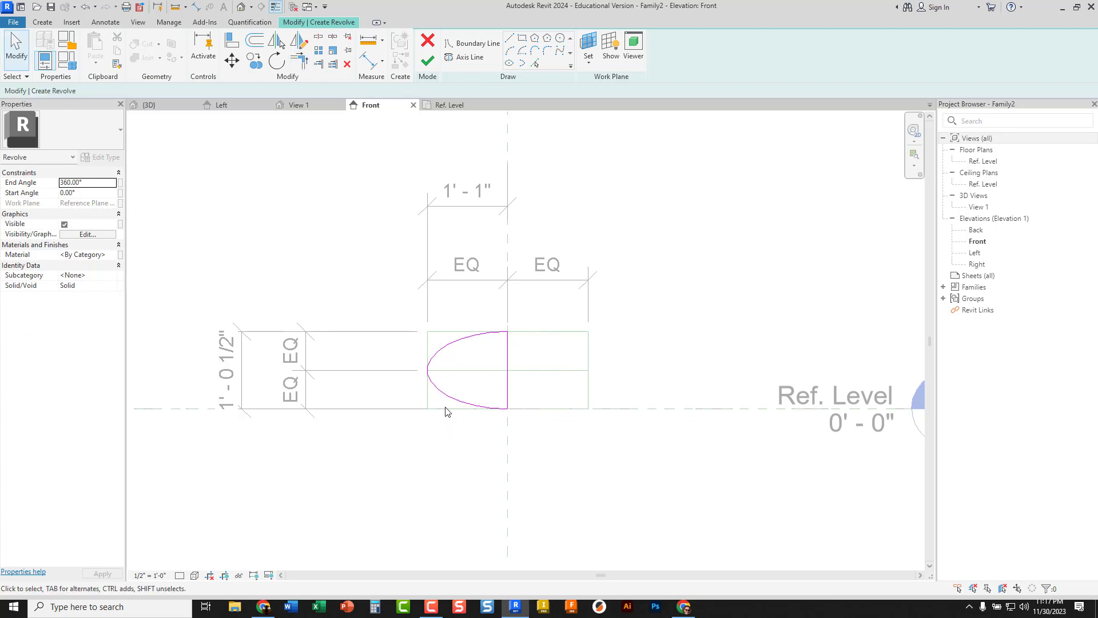
# - Draw a vertical axis line about 1' 9" long on the center plane, extending beyond the profile, and finish the revolve
pyautogui.click(467, 59)
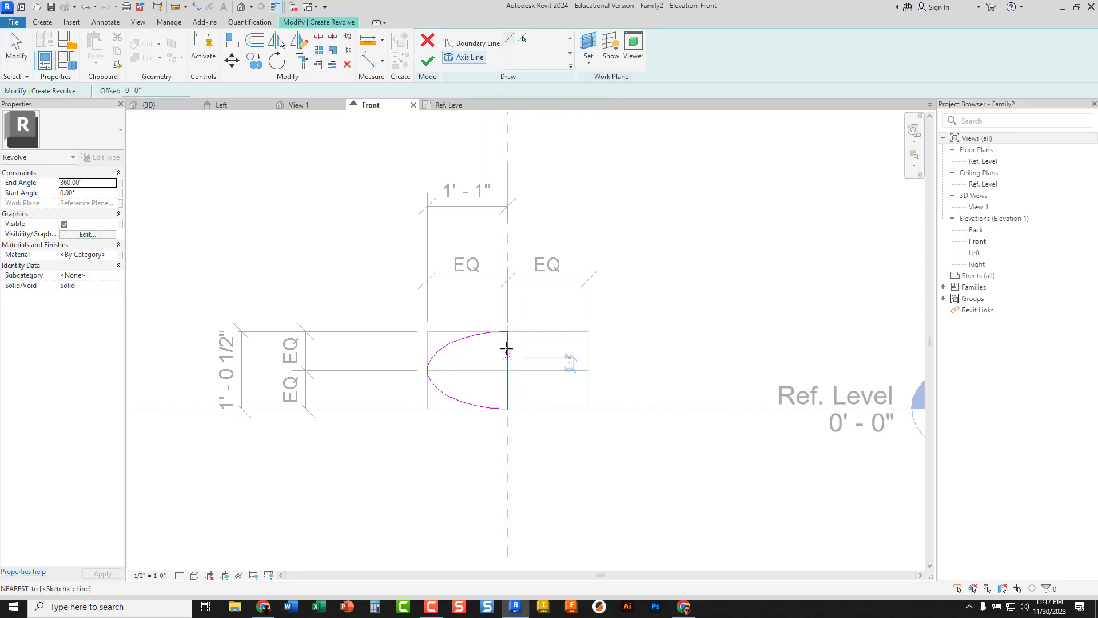
pyautogui.click(506, 312)
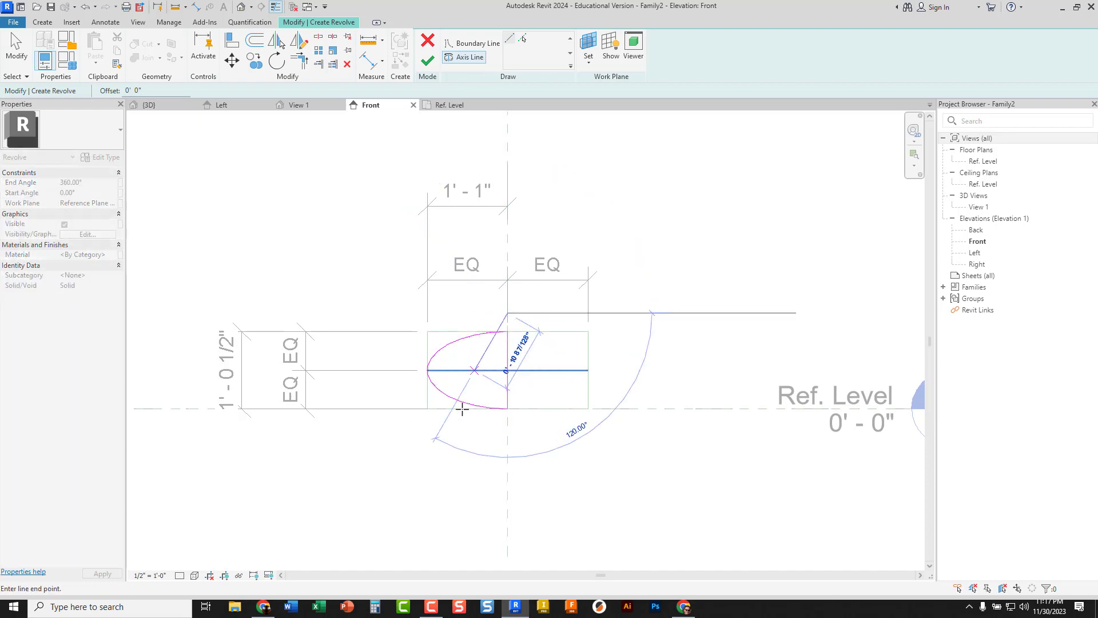
pyautogui.click(508, 442)
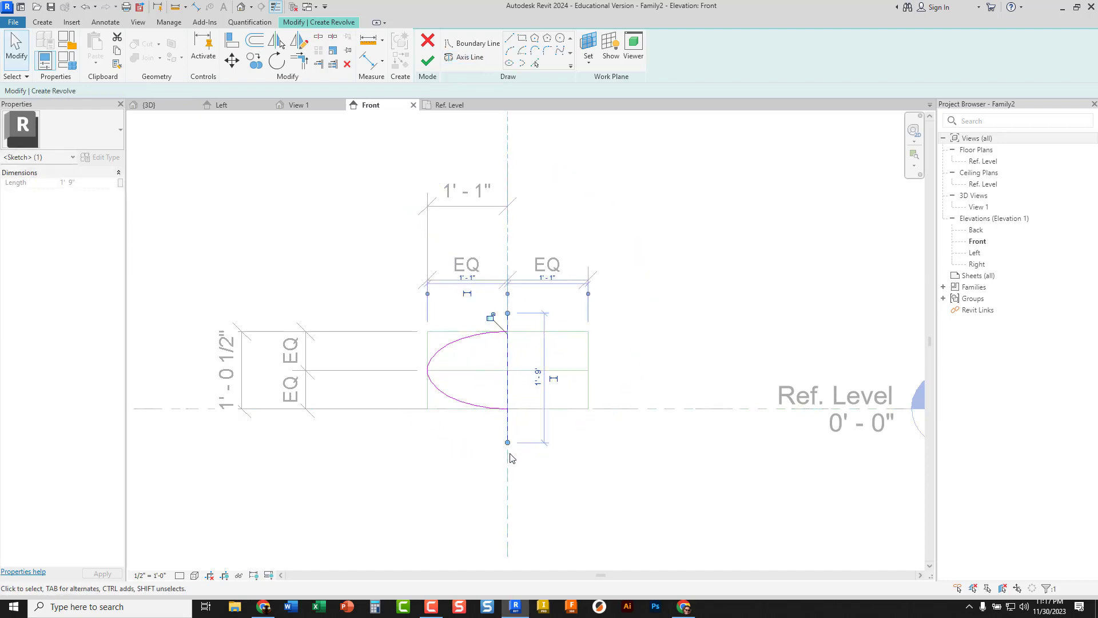
pyautogui.click(509, 457)
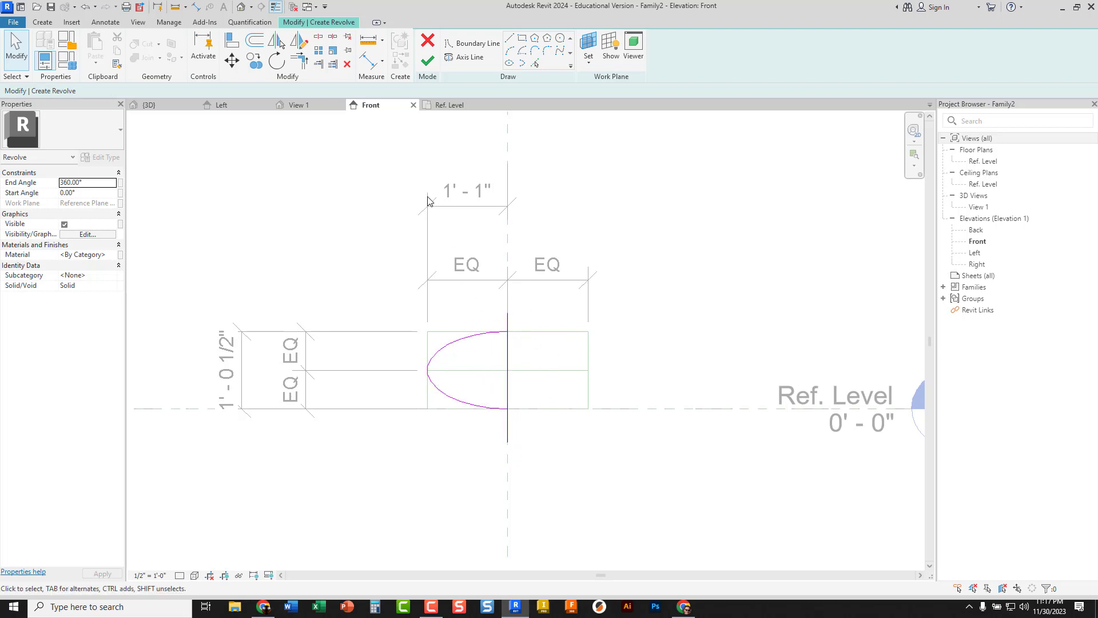
pyautogui.click(426, 63)
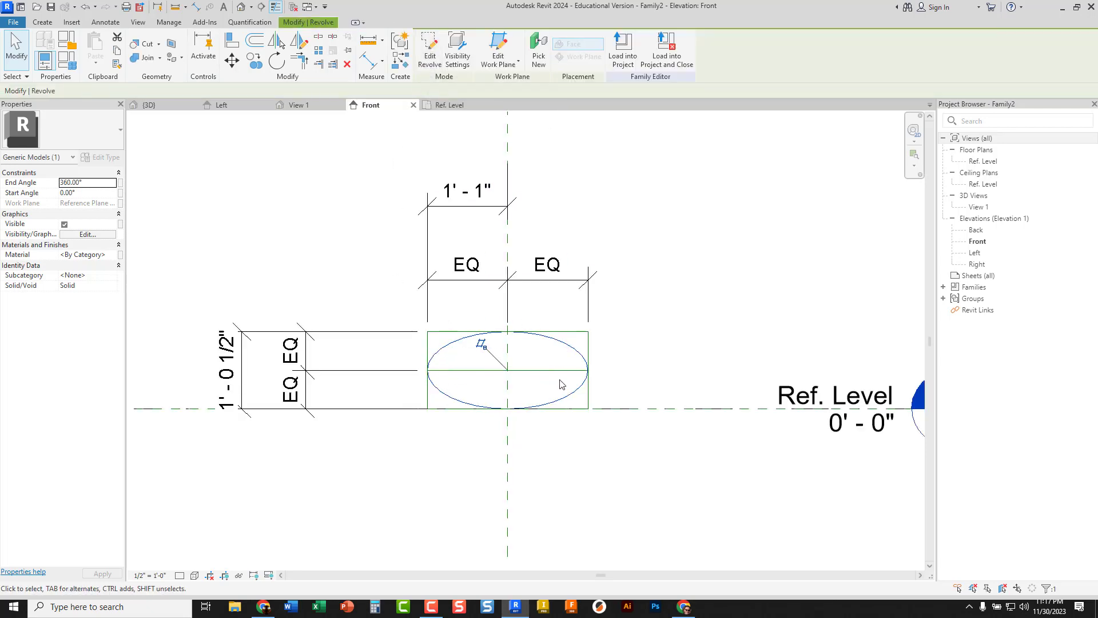
# - Show the revolved candy in the 3D view with the Fine detail level and the Shaded visual style
pyautogui.click(291, 106)
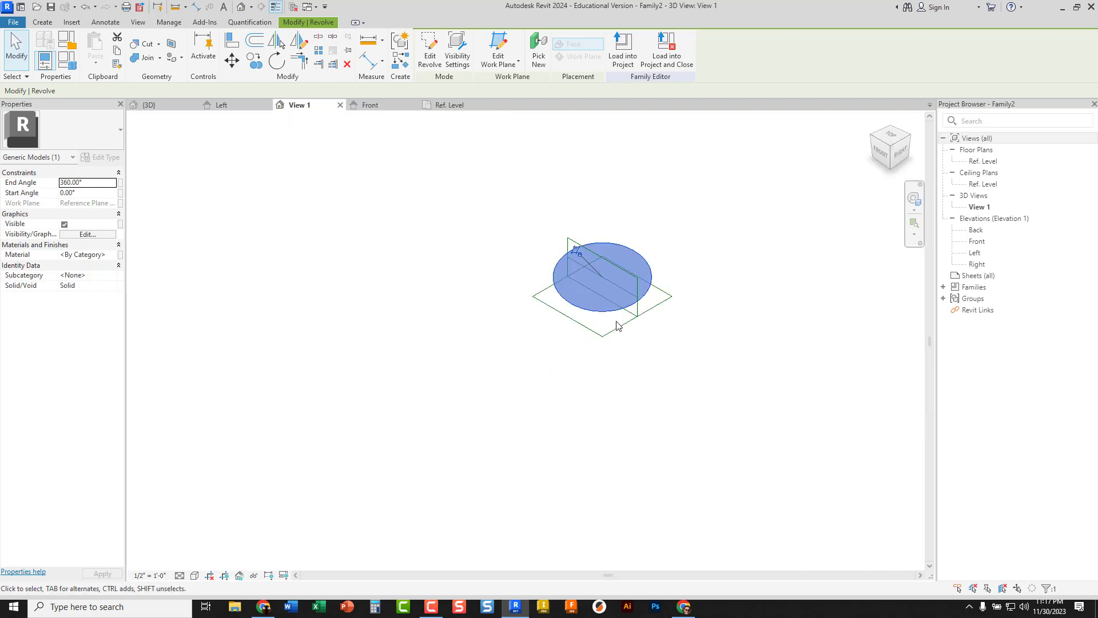
pyautogui.keyDown('shift'); pyautogui.moveTo(623, 346); pyautogui.dragTo(432, 372, button='middle'); pyautogui.keyUp('shift')
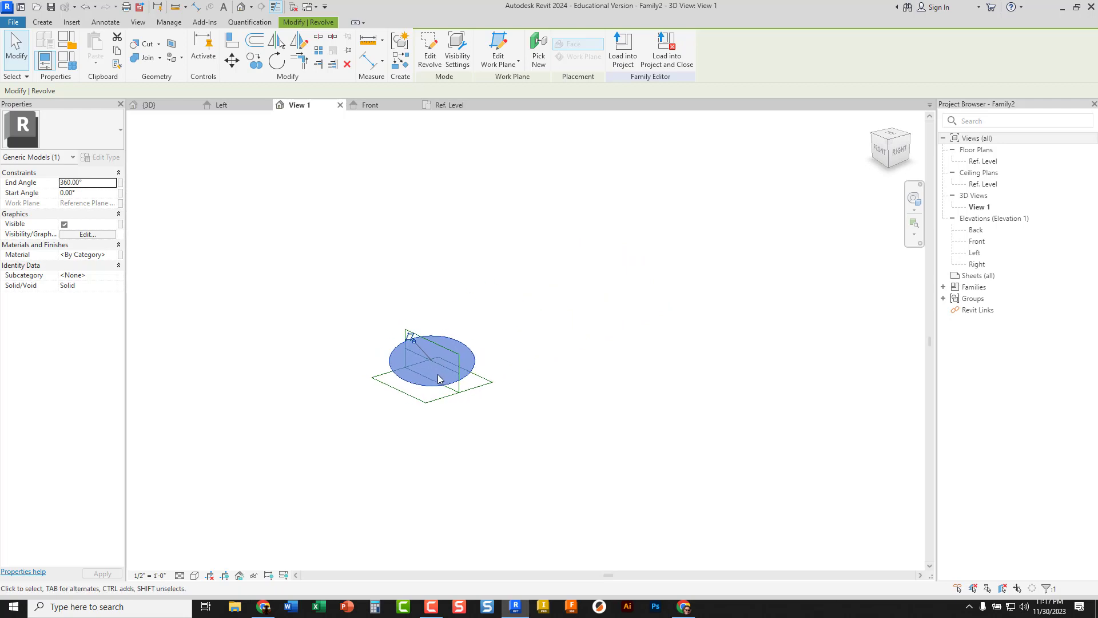
pyautogui.scroll(4, 433, 373)
pyautogui.click(247, 269)
pyautogui.moveTo(247, 269); pyautogui.dragTo(346, 308, button='middle')
pyautogui.click(179, 575)
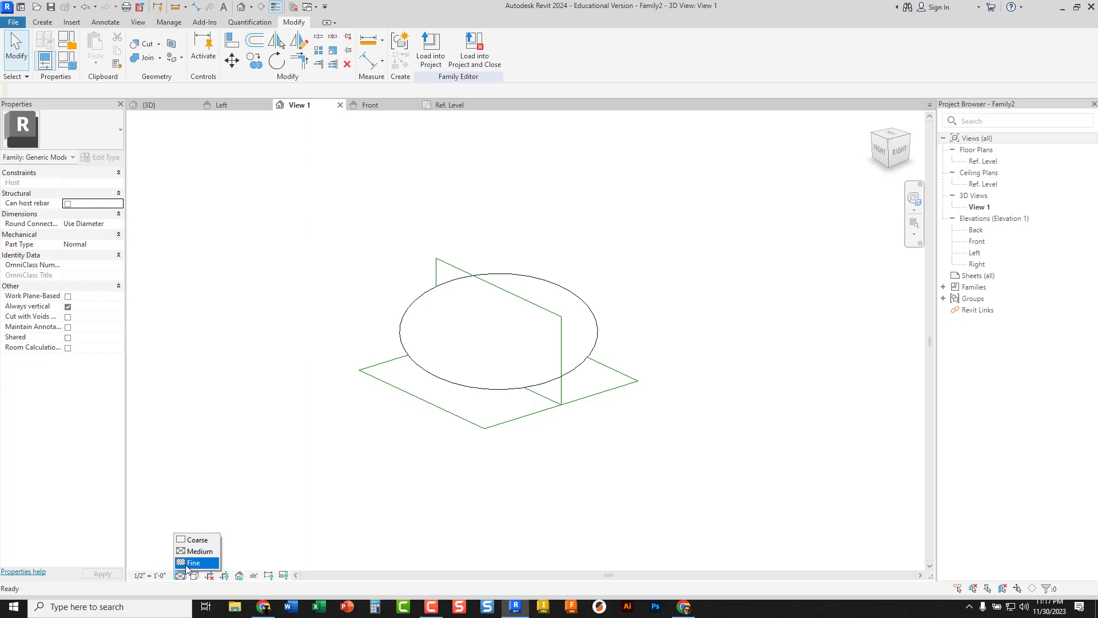
pyautogui.click(189, 564)
pyautogui.click(196, 575)
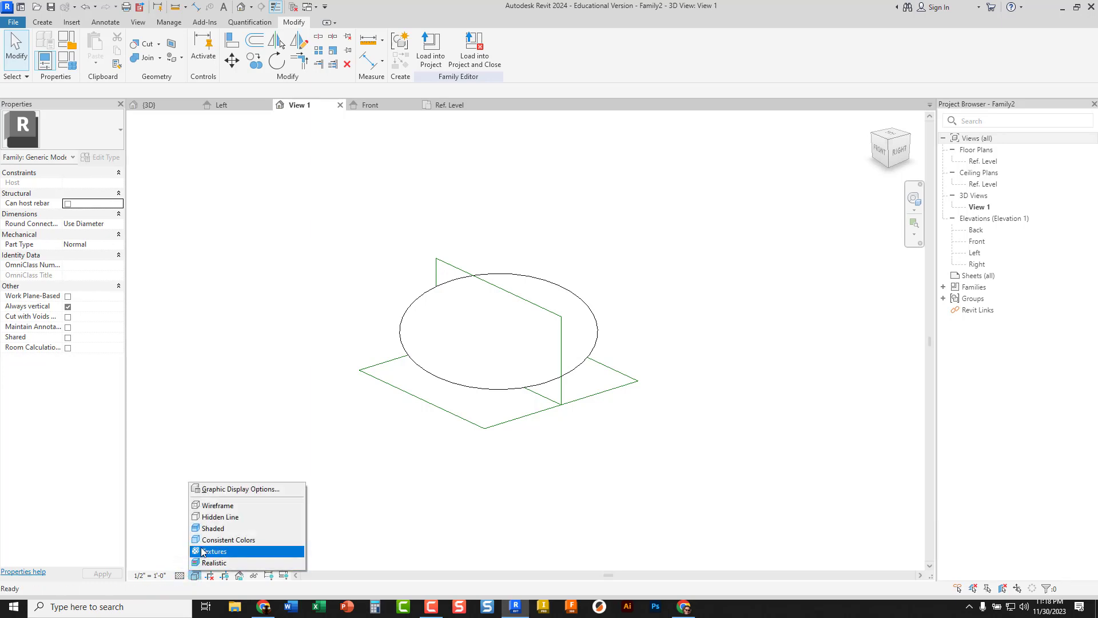
pyautogui.click(208, 529)
pyautogui.moveTo(431, 433)
pyautogui.keyDown('shift'); pyautogui.mouseDown(button='middle')
pyautogui.moveTo(465, 233)
pyautogui.moveTo(454, 439)
pyautogui.moveTo(431, 478)
pyautogui.moveTo(434, 335)
pyautogui.moveTo(436, 304)
pyautogui.moveTo(451, 486)
pyautogui.moveTo(444, 474)
pyautogui.mouseUp(button='middle'); pyautogui.keyUp('shift')
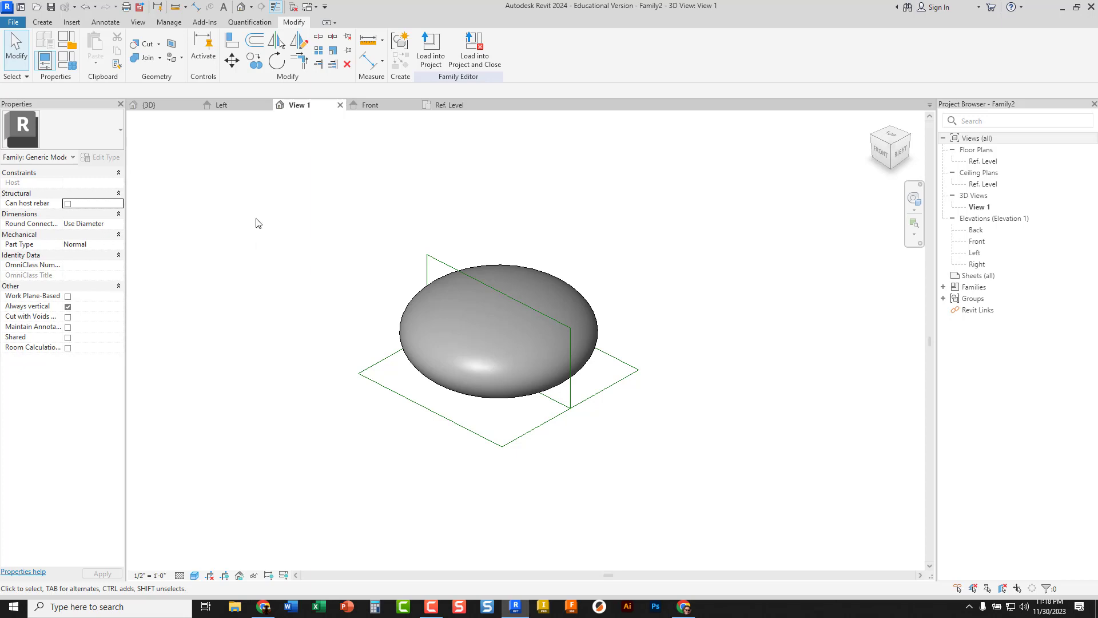
# - Add a family type parameter named Material with data type Material, grouped under Materials and Finishes
pyautogui.click(68, 67)
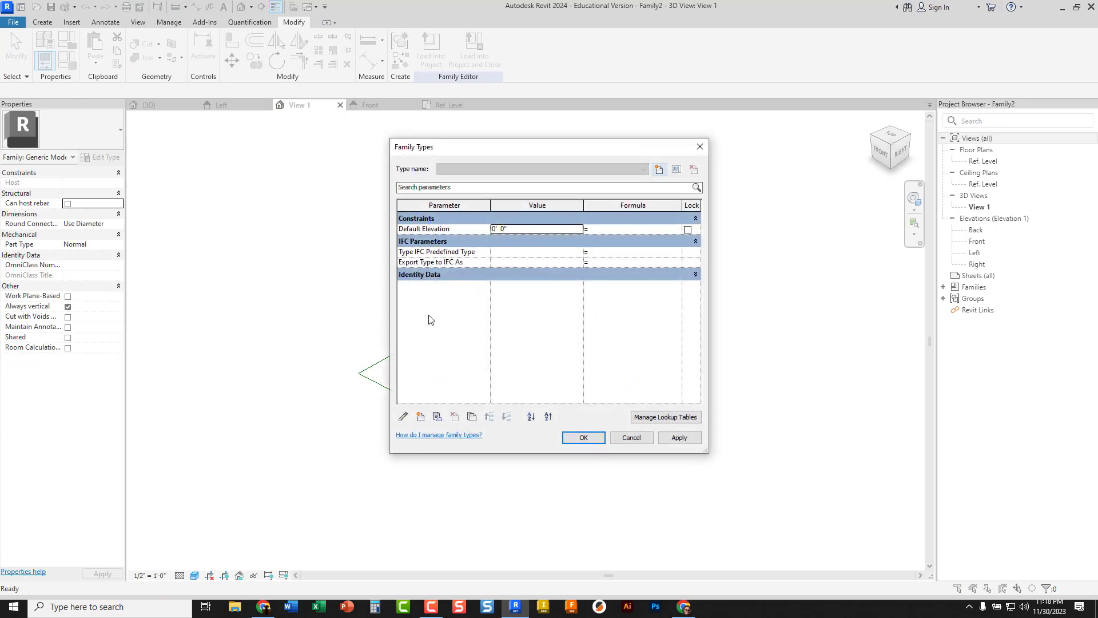
pyautogui.click(420, 417)
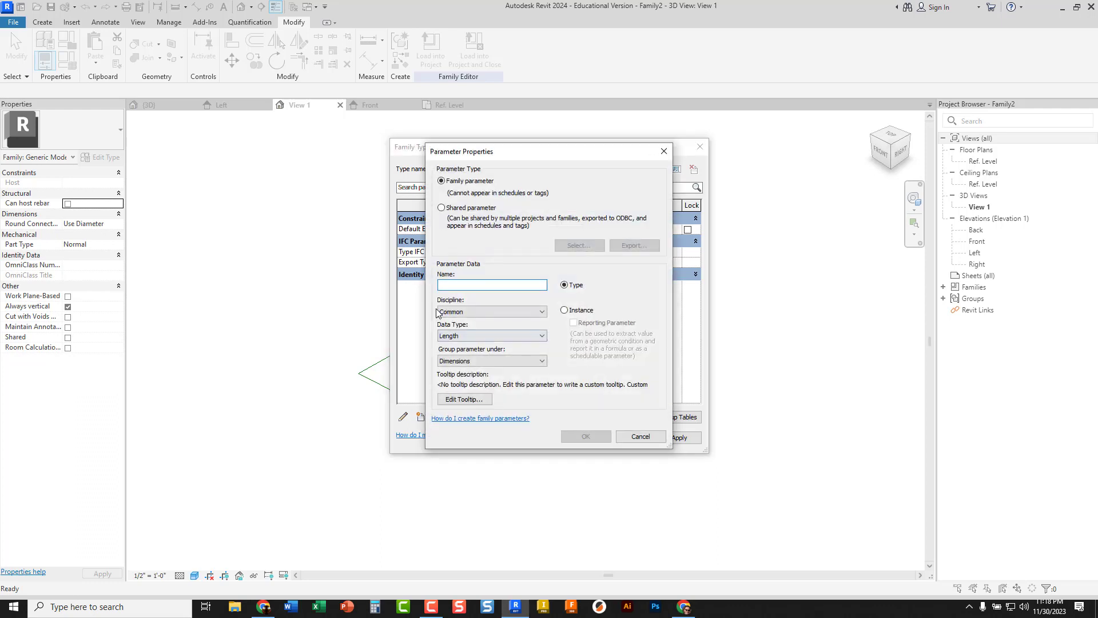
pyautogui.write('Material')
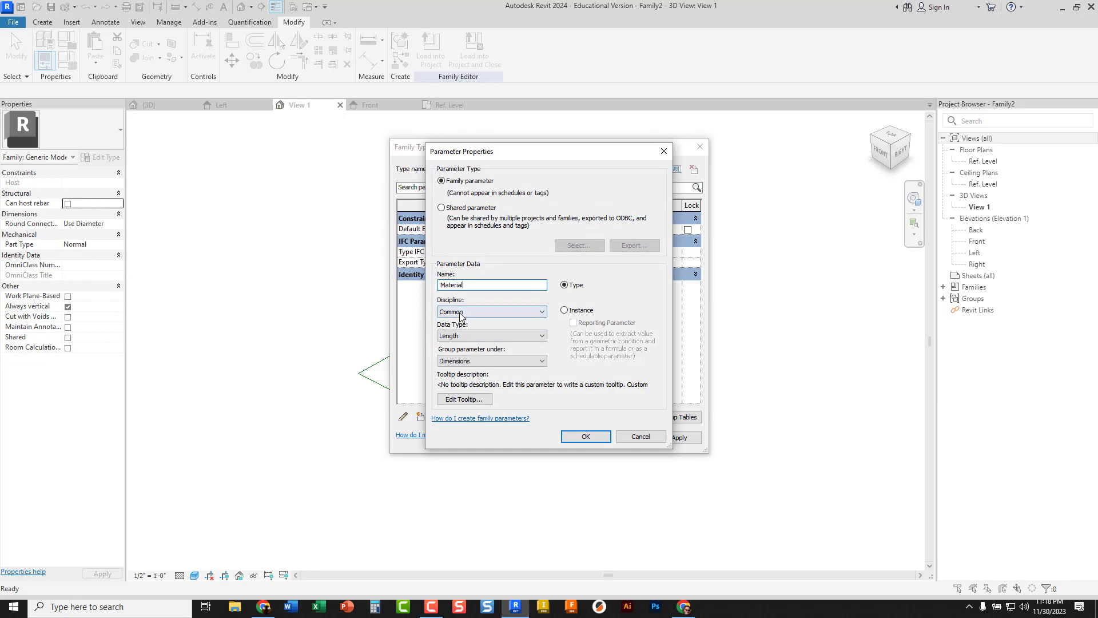
pyautogui.click(457, 336)
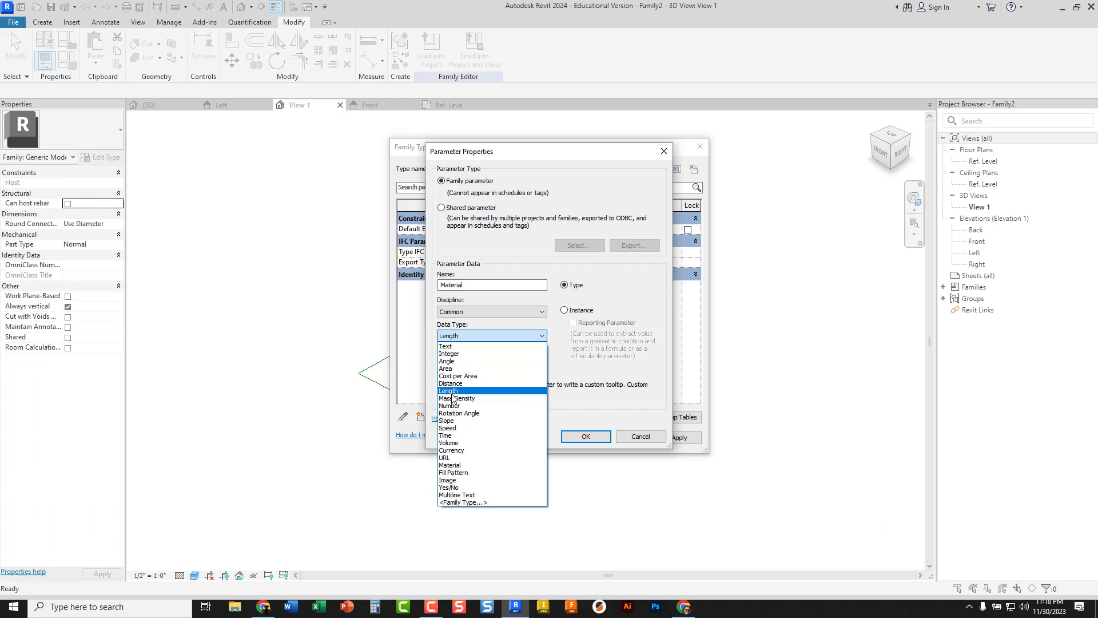
pyautogui.click(458, 465)
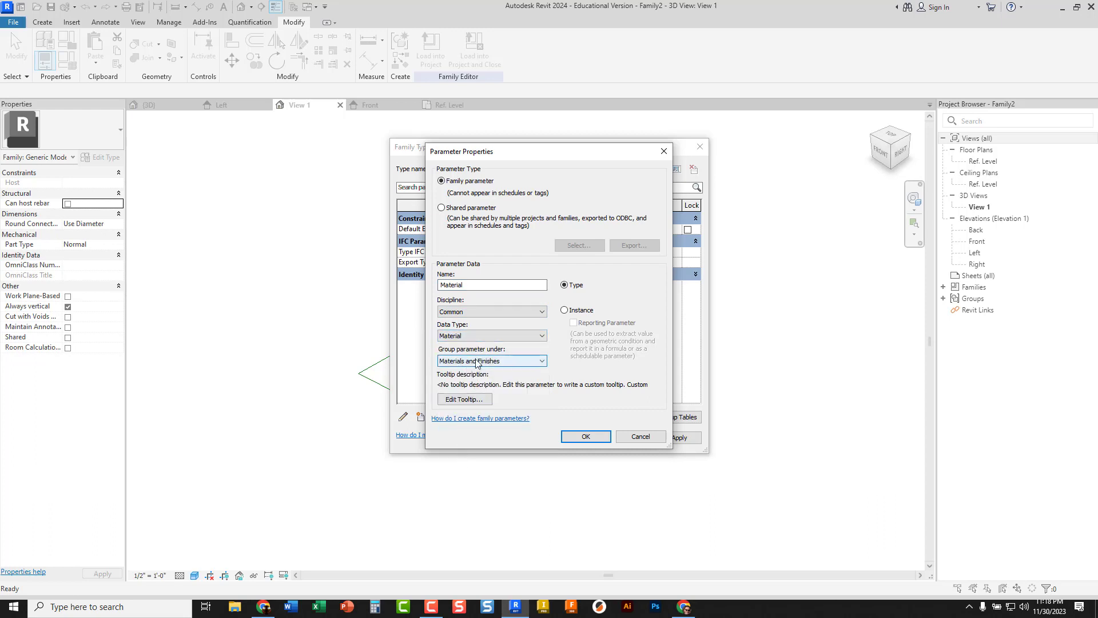
pyautogui.click(584, 437)
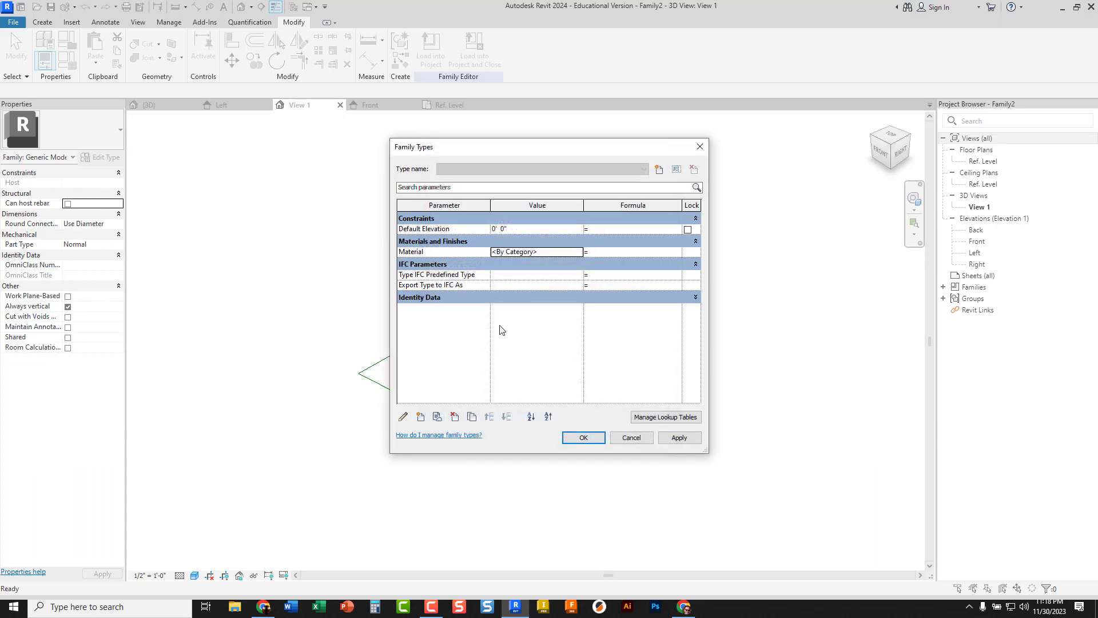
pyautogui.click(587, 438)
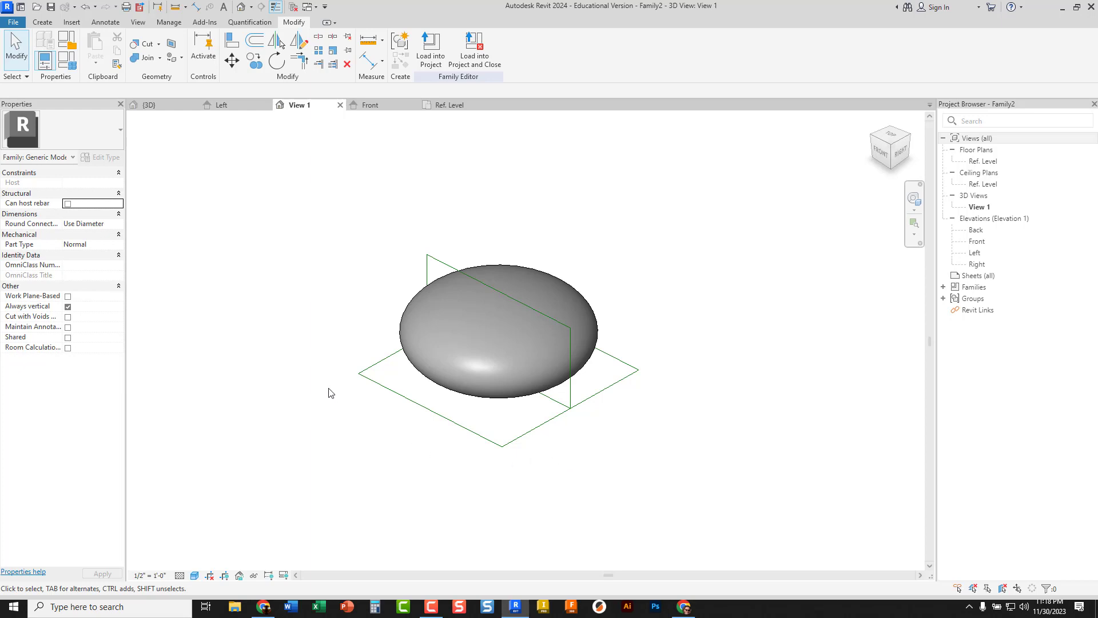
# - Select only the revolved candy, without the reference lines, and associate its Material property with the Material family parameter
pyautogui.click(406, 311)
pyautogui.click(385, 298)
pyautogui.click(410, 305)
pyautogui.click(393, 255)
pyautogui.click(568, 282)
pyautogui.click(580, 278)
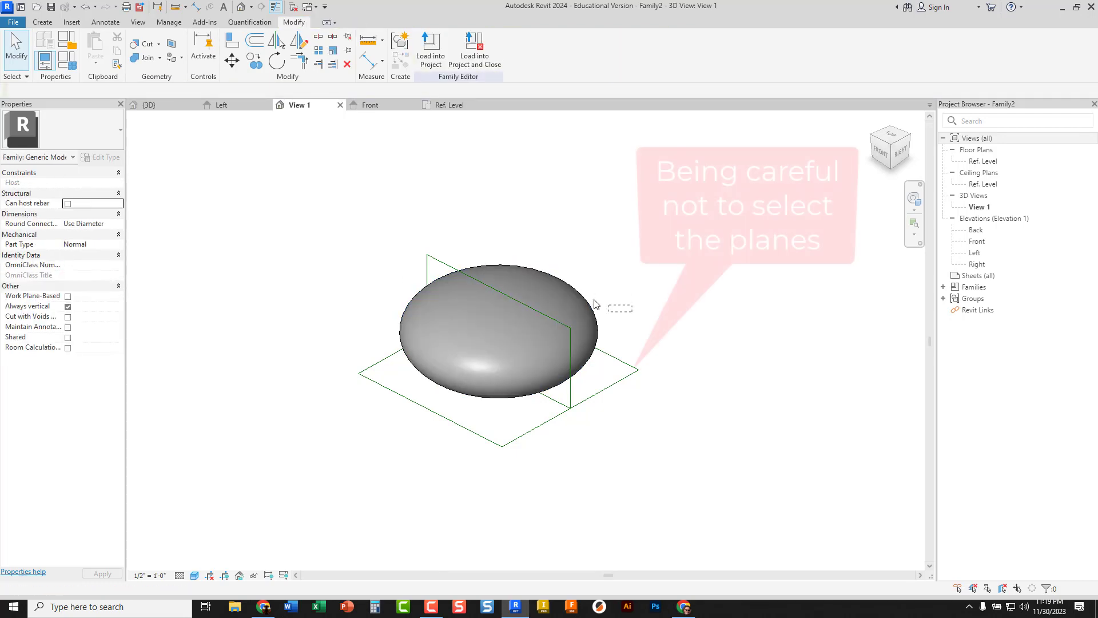
pyautogui.click(558, 280)
pyautogui.click(560, 255)
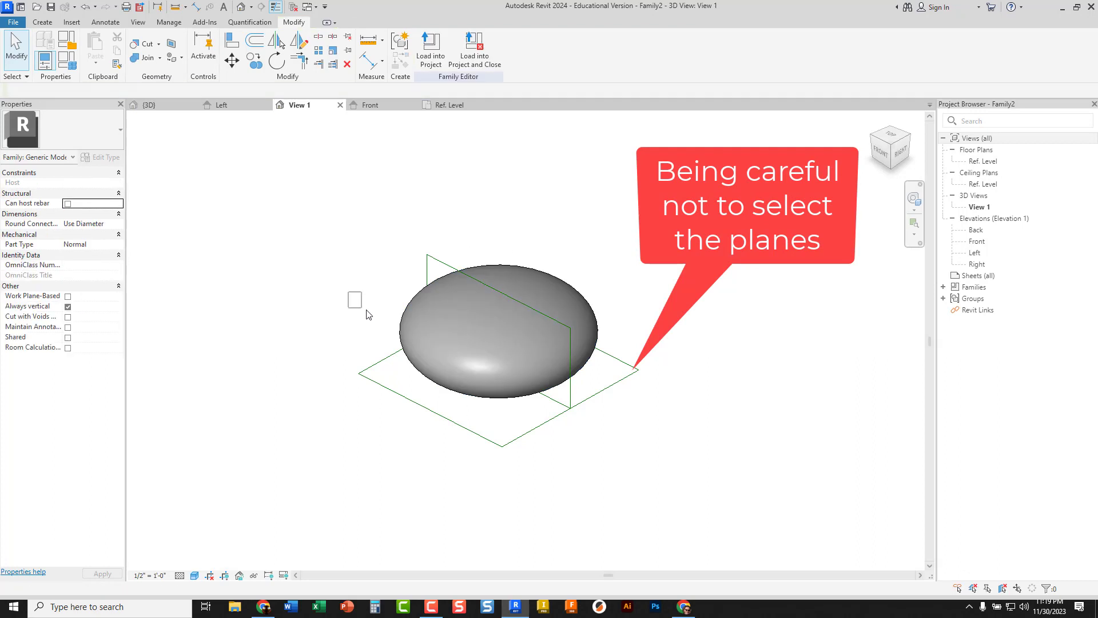
pyautogui.click(590, 300)
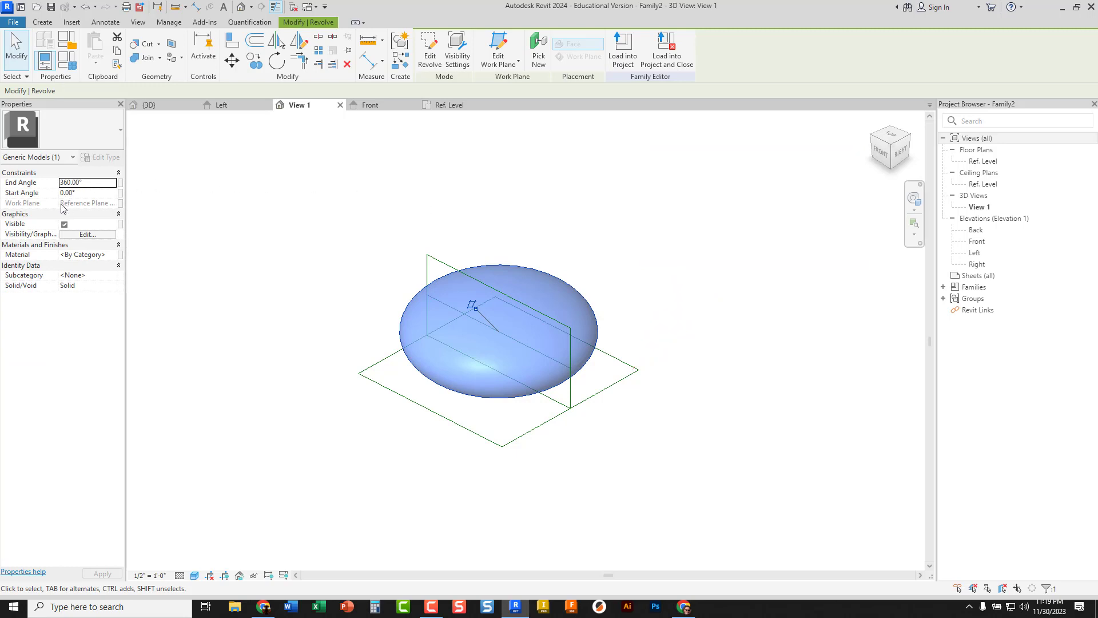
pyautogui.click(121, 257)
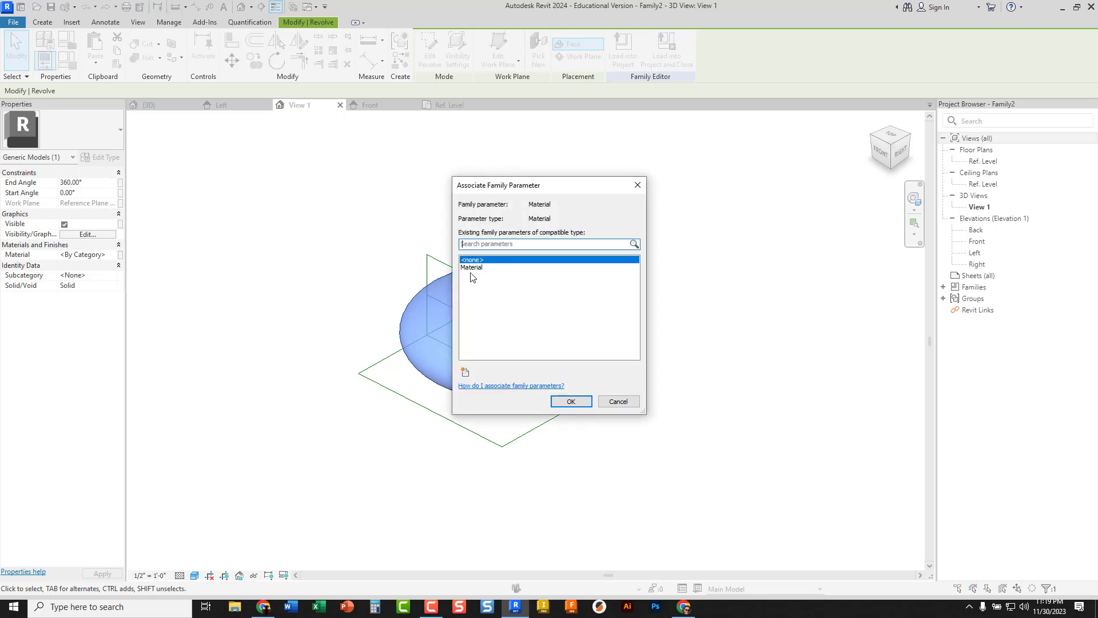
pyautogui.click(483, 268)
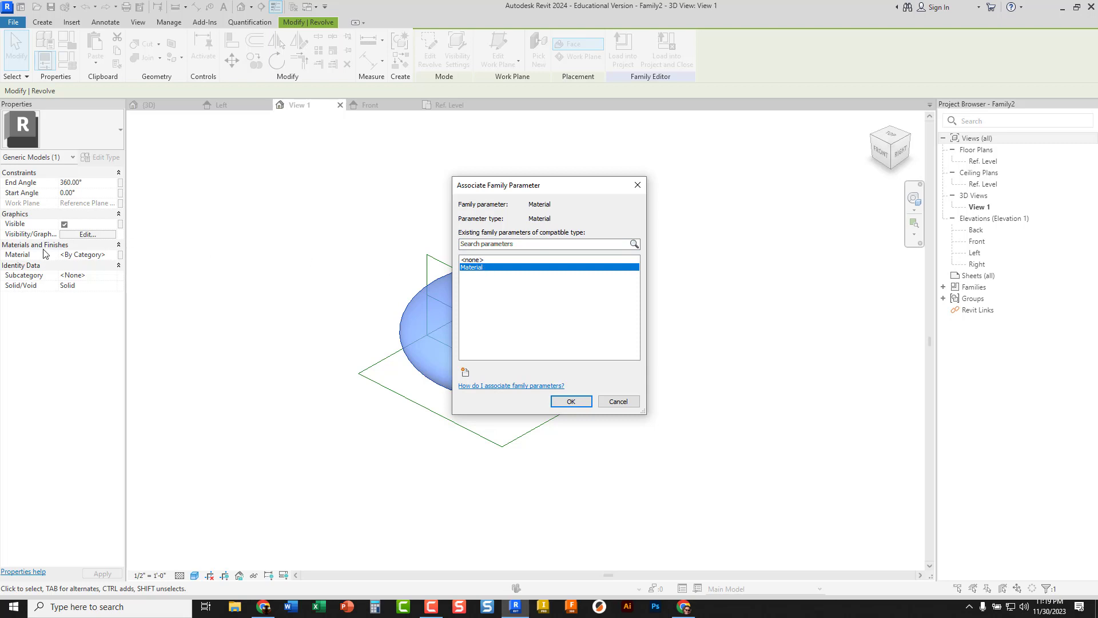
pyautogui.click(571, 400)
# - Turn off Always vertical and turn on Work Plane-Based for the family
pyautogui.click(334, 302)
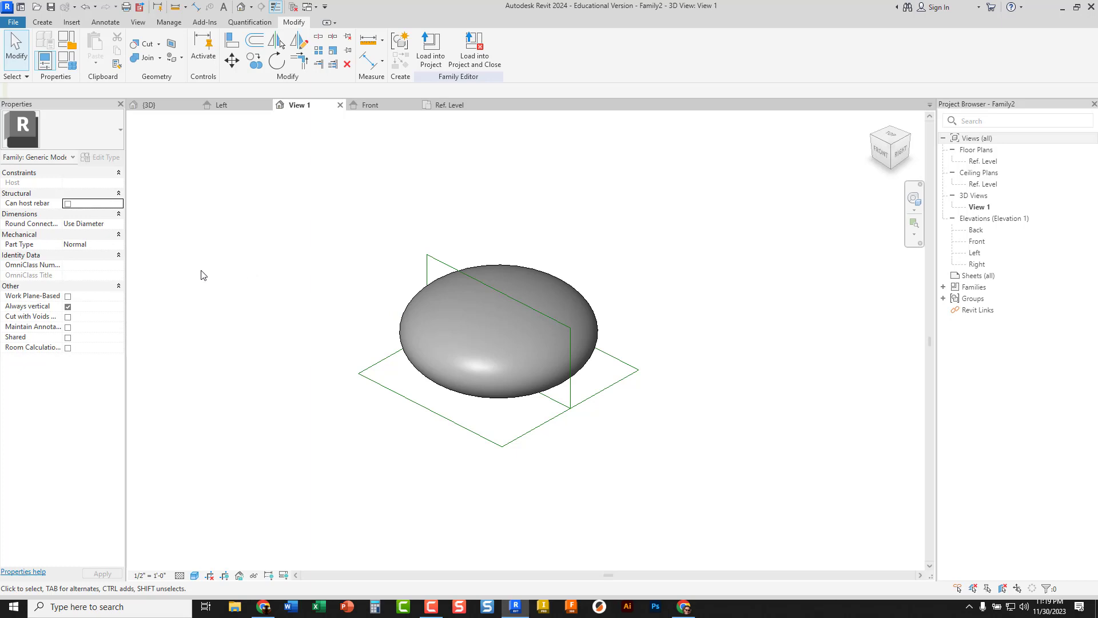
pyautogui.click(68, 308)
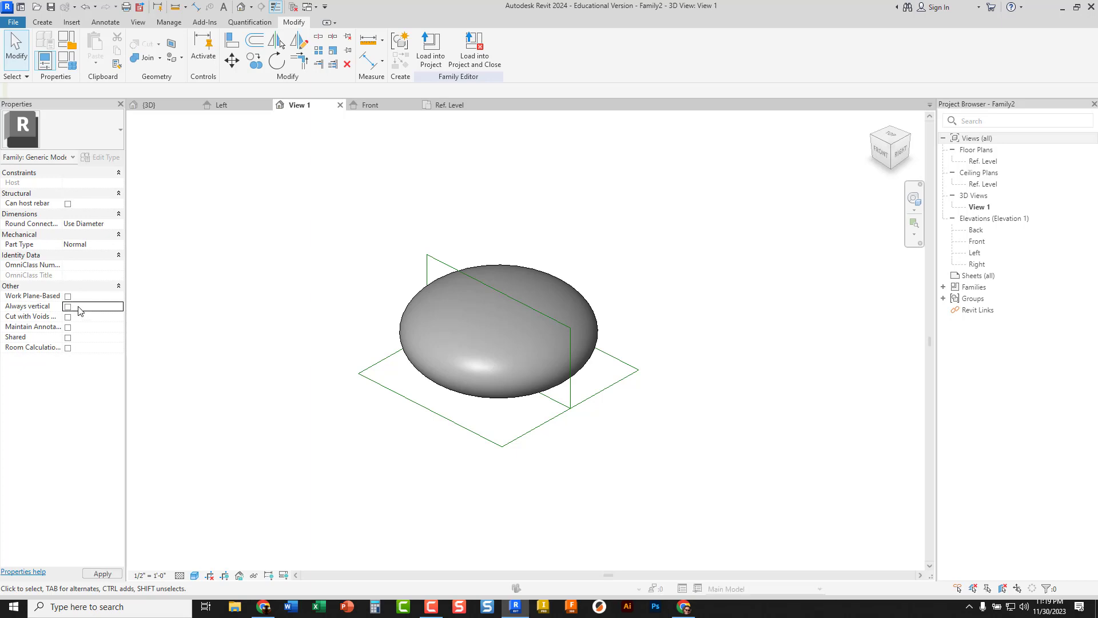
pyautogui.click(67, 296)
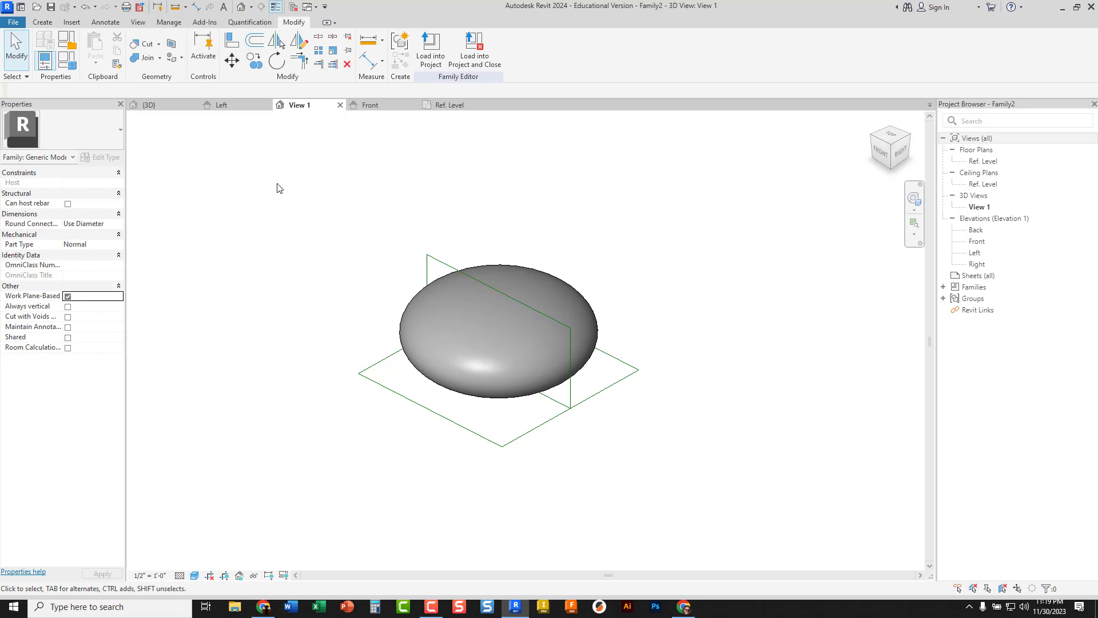
# - Save the family as "m + m regular size" in the GH Candy Family Files folder
pyautogui.click(17, 27)
pyautogui.moveTo(53, 156)
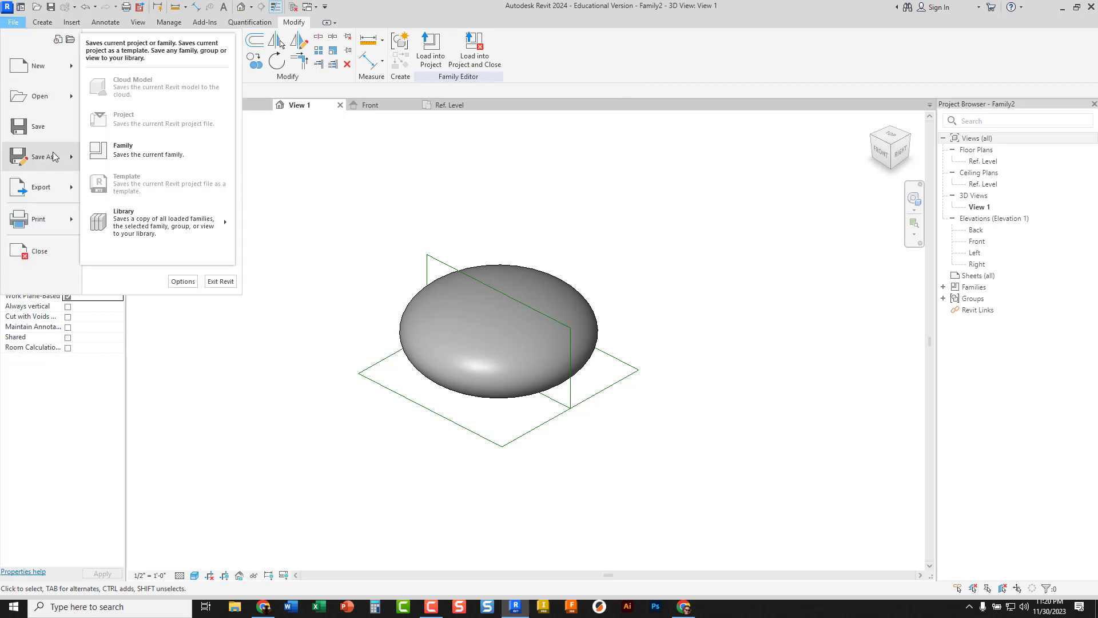
pyautogui.click(155, 157)
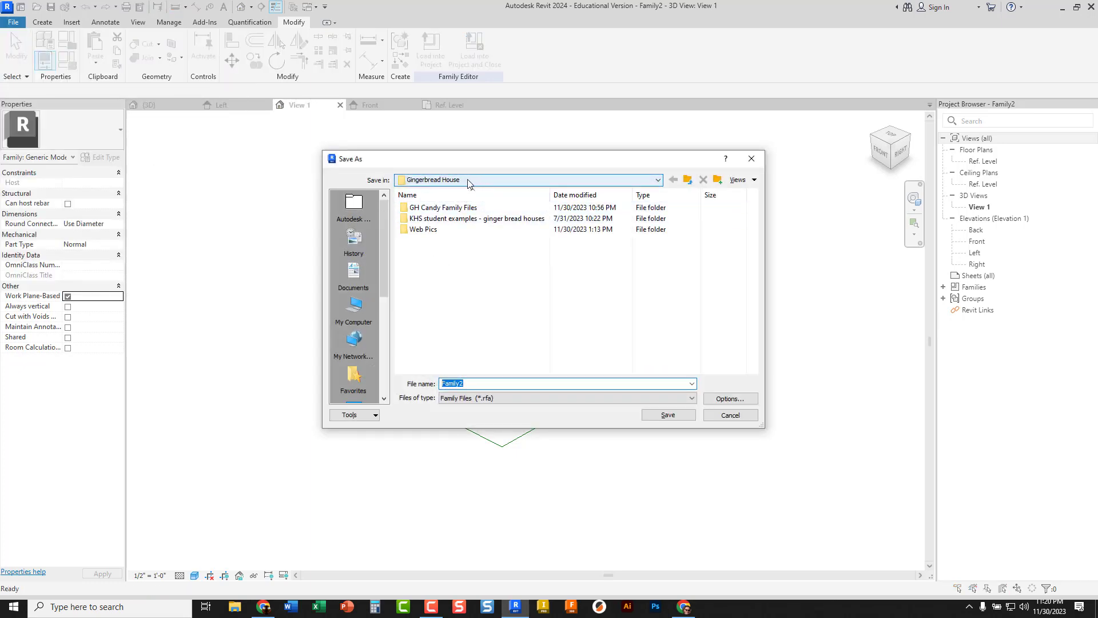
pyautogui.click(431, 210)
pyautogui.doubleClick(431, 210)
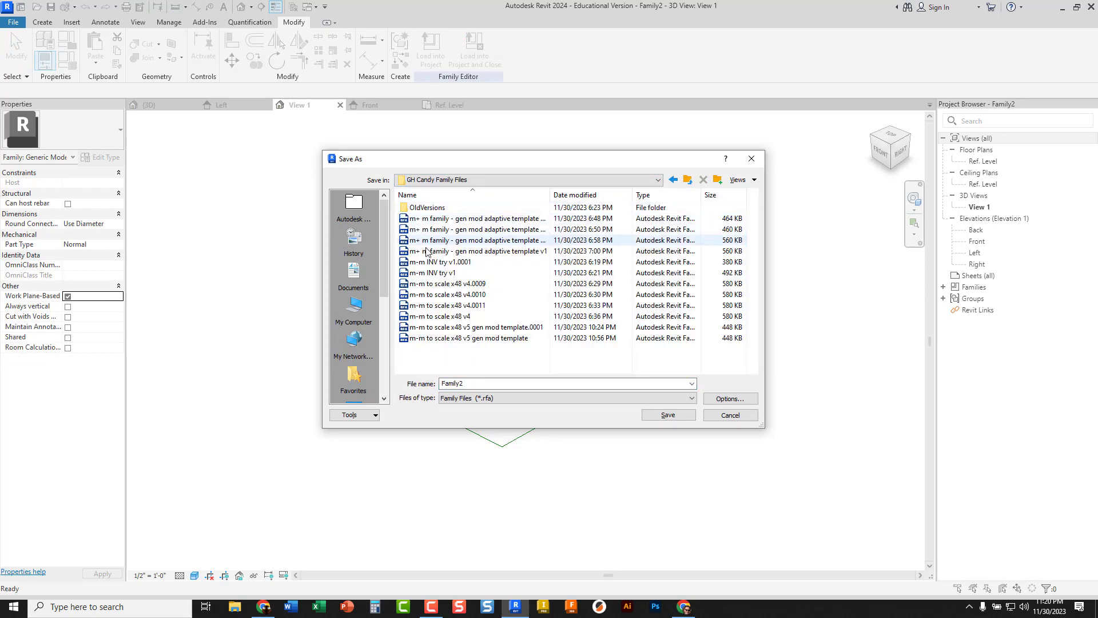
pyautogui.doubleClick(462, 381)
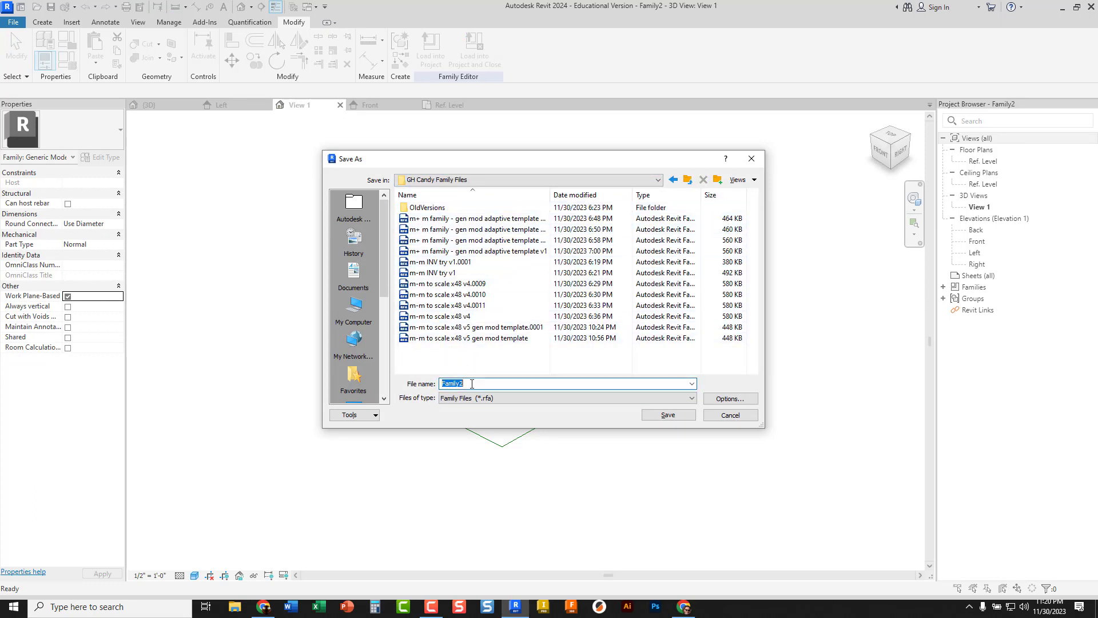
pyautogui.write('m + m regular size')
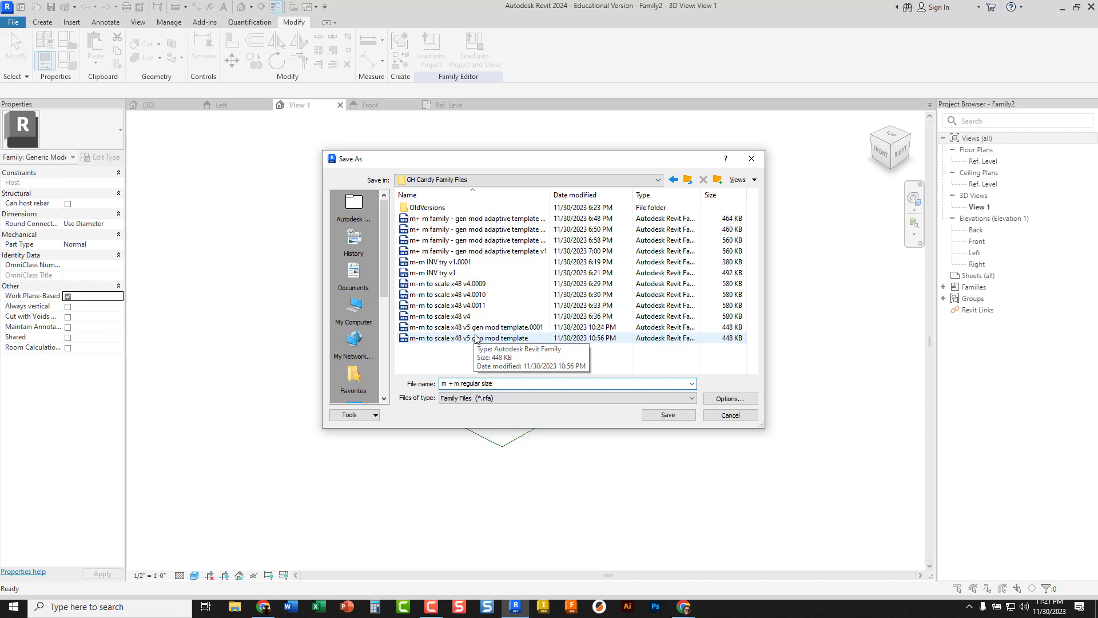
pyautogui.click(667, 418)
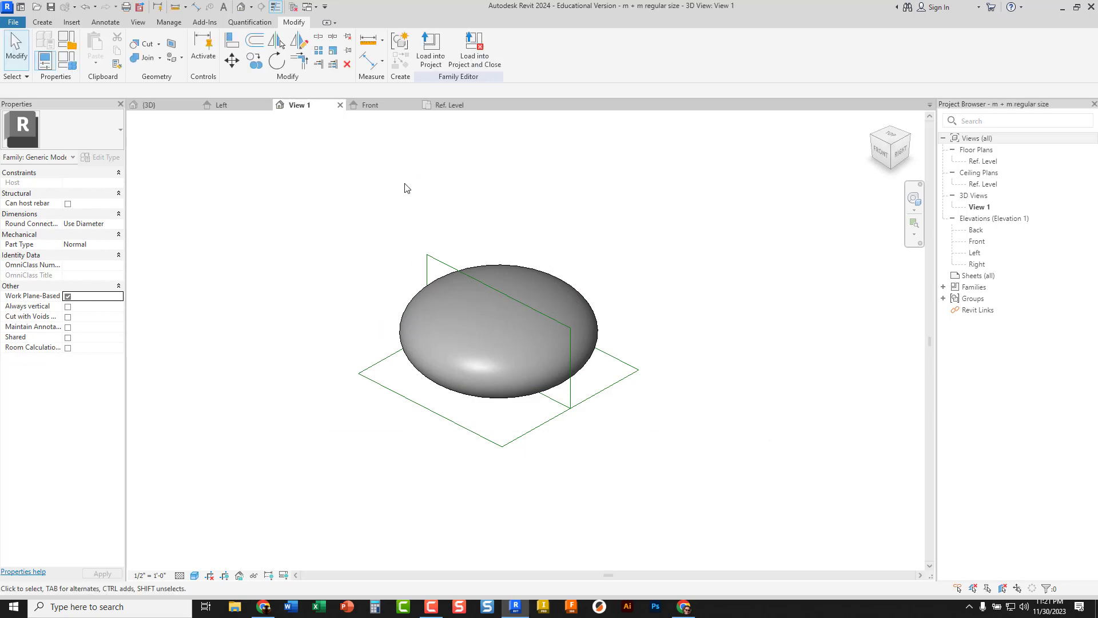
# - Load the candy family into the GBH example 2 v23.1 project and place five candies on the house's front roof slope
pyautogui.click(431, 57)
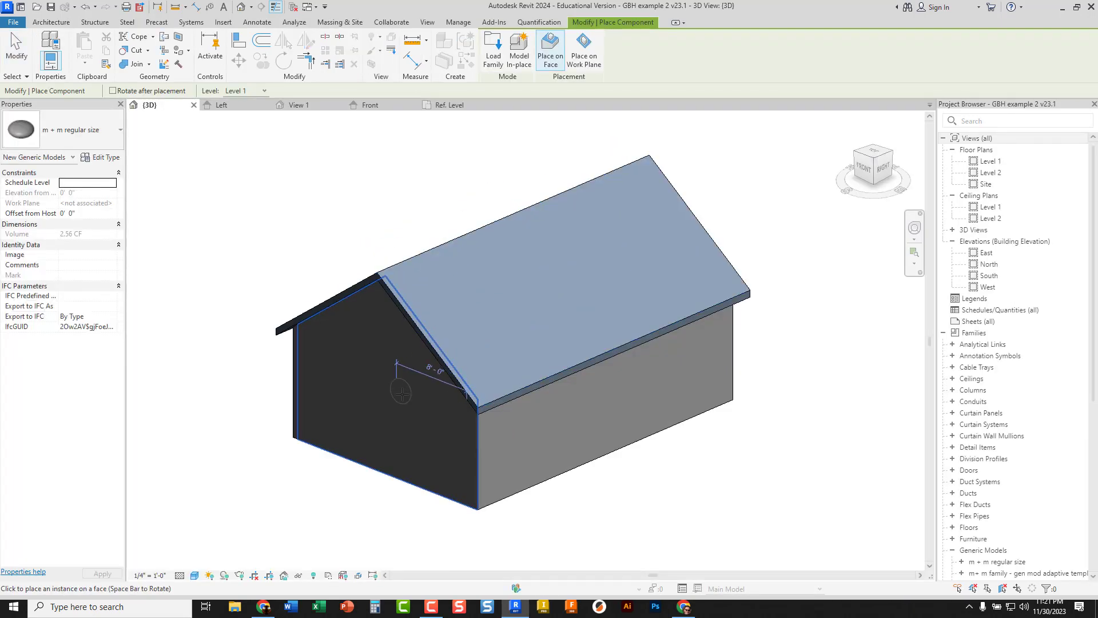
pyautogui.click(472, 358)
pyautogui.click(510, 343)
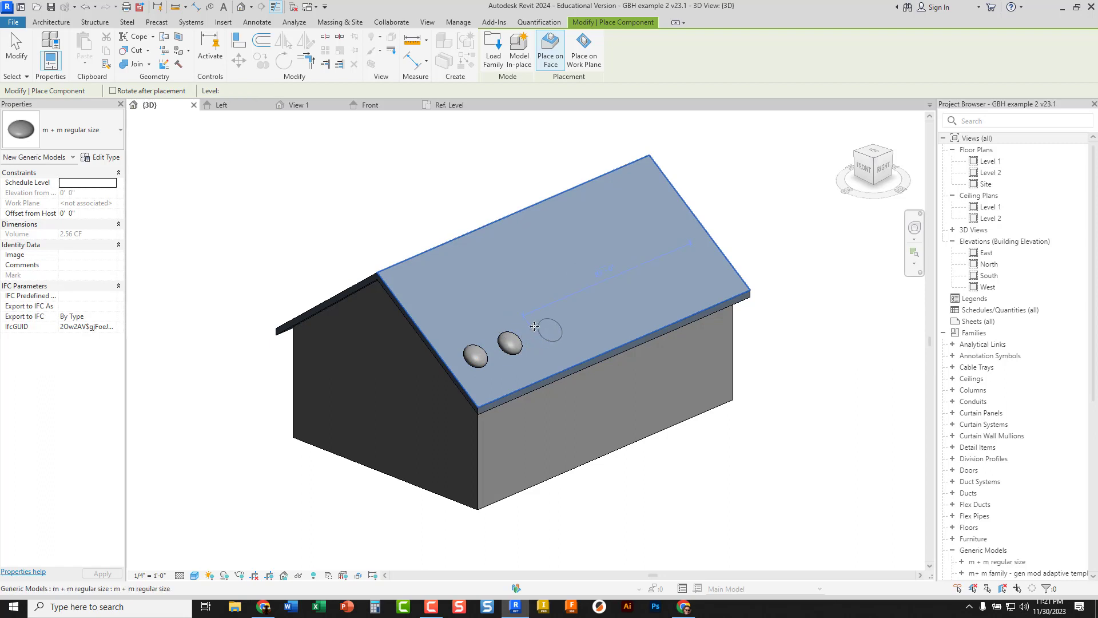
pyautogui.click(550, 331)
pyautogui.click(509, 296)
pyautogui.click(465, 311)
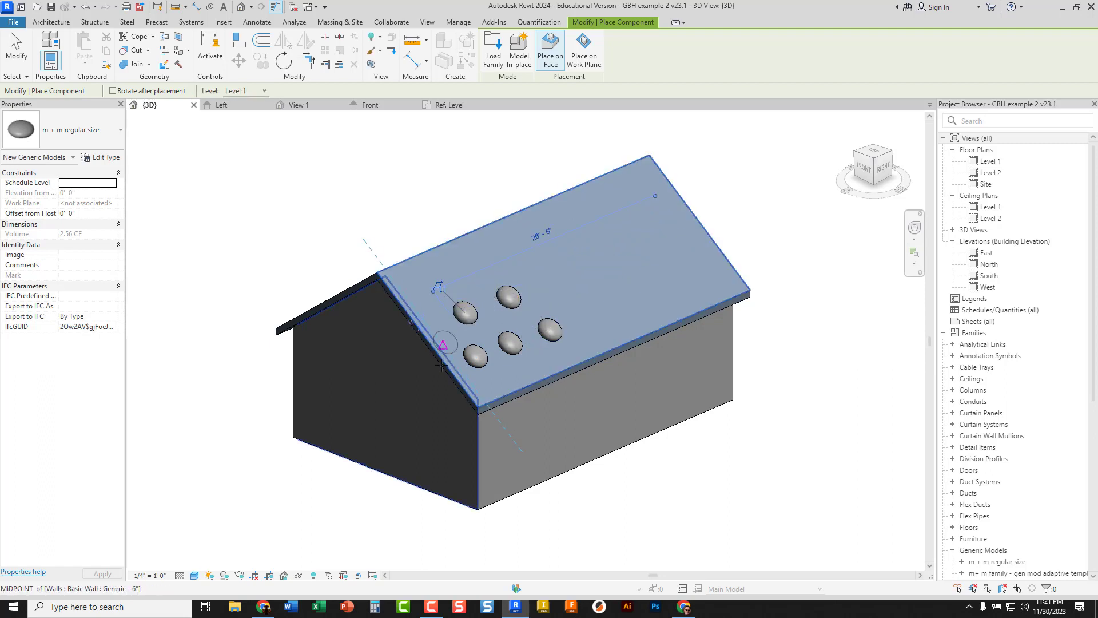
# - Place two candies on the dark gable wall and two on the long side wall, and end the placement
pyautogui.click(436, 421)
pyautogui.click(436, 464)
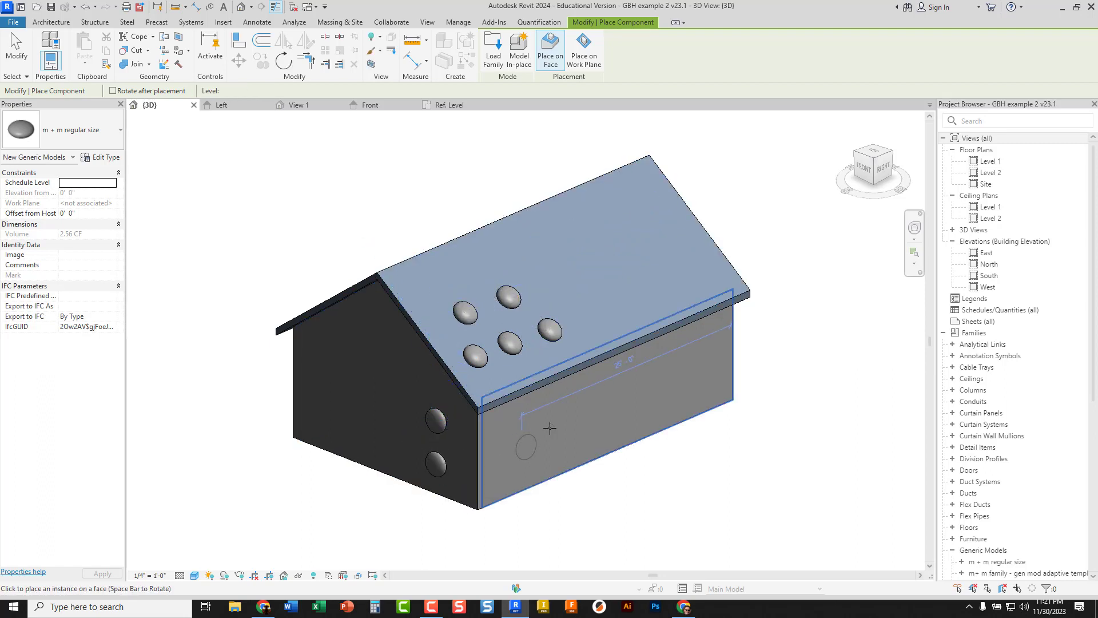
pyautogui.click(526, 446)
pyautogui.click(567, 408)
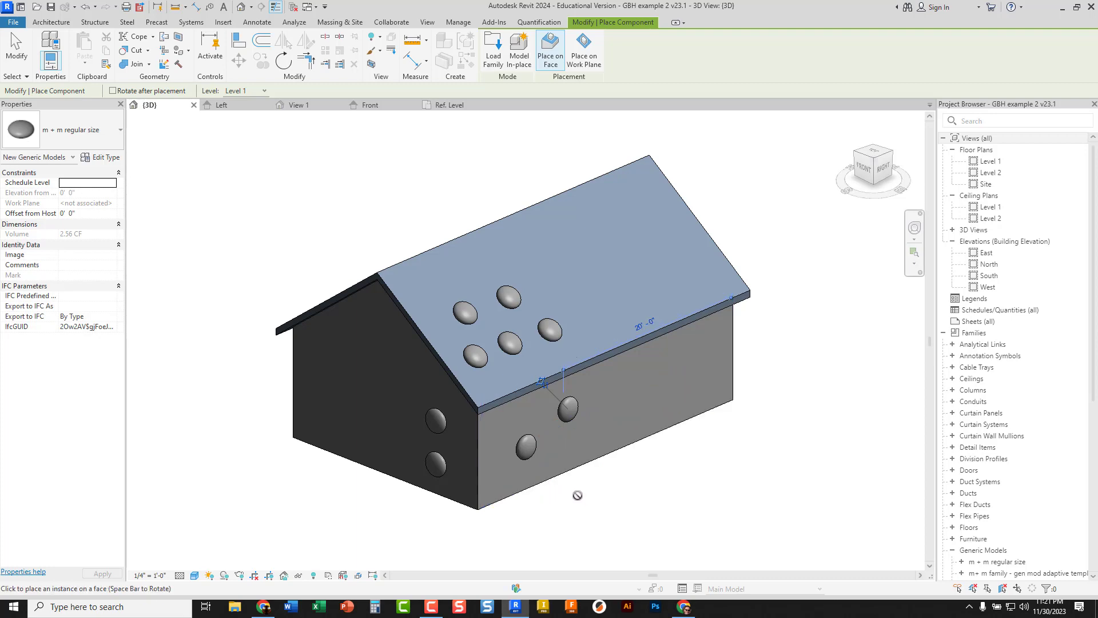
pyautogui.moveTo(577, 495); pyautogui.dragTo(564, 456, button='middle')
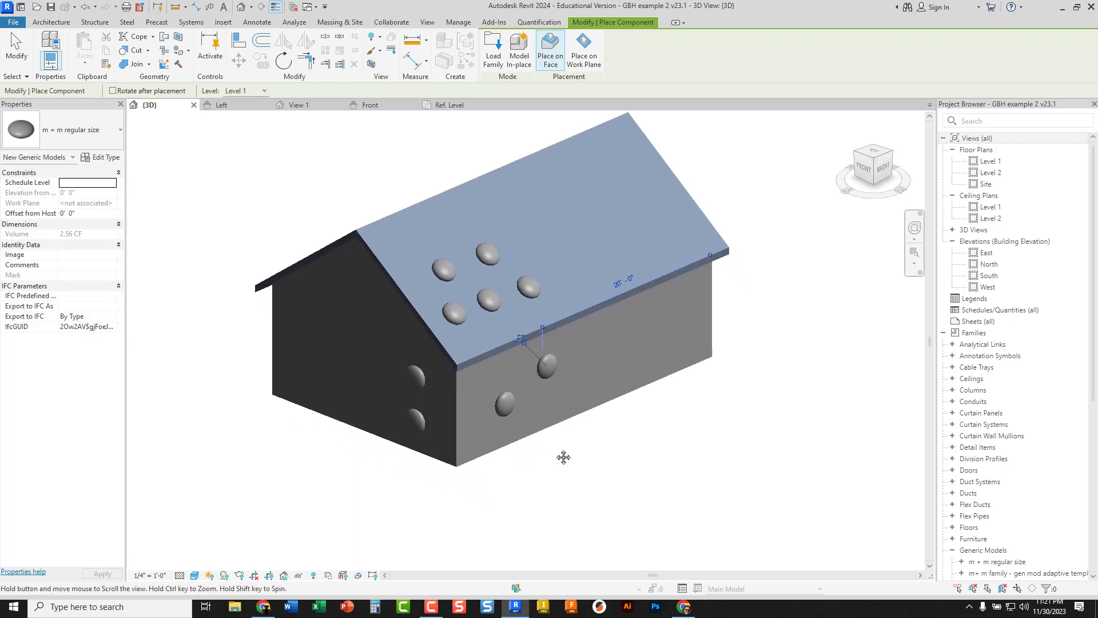
pyautogui.click(487, 294)
pyautogui.press('Escape')
pyautogui.press('Escape')
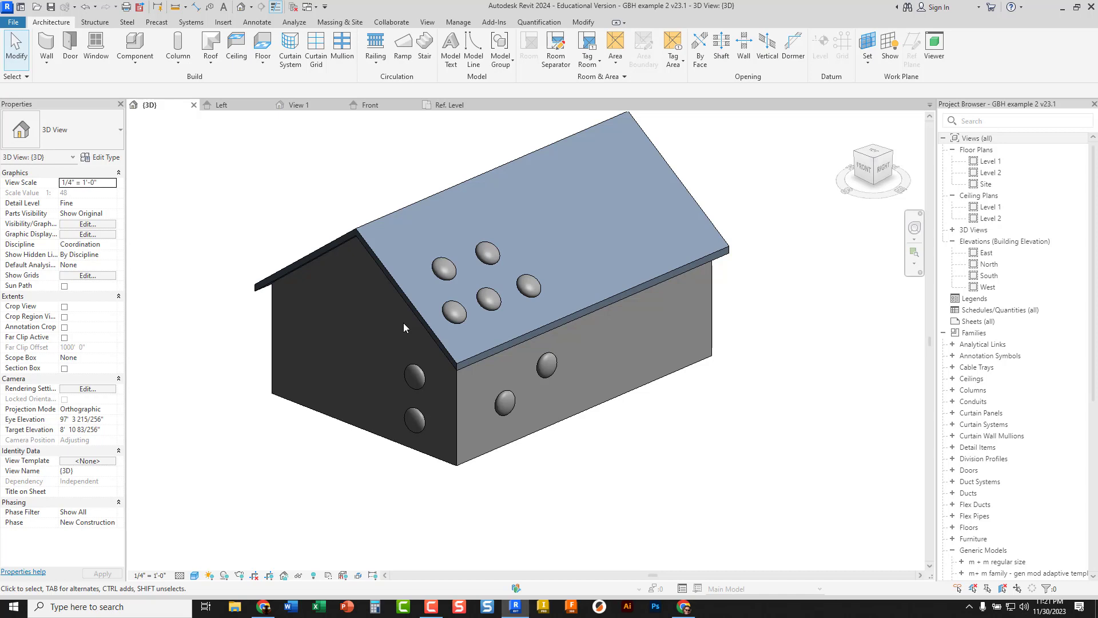
pyautogui.click(441, 272)
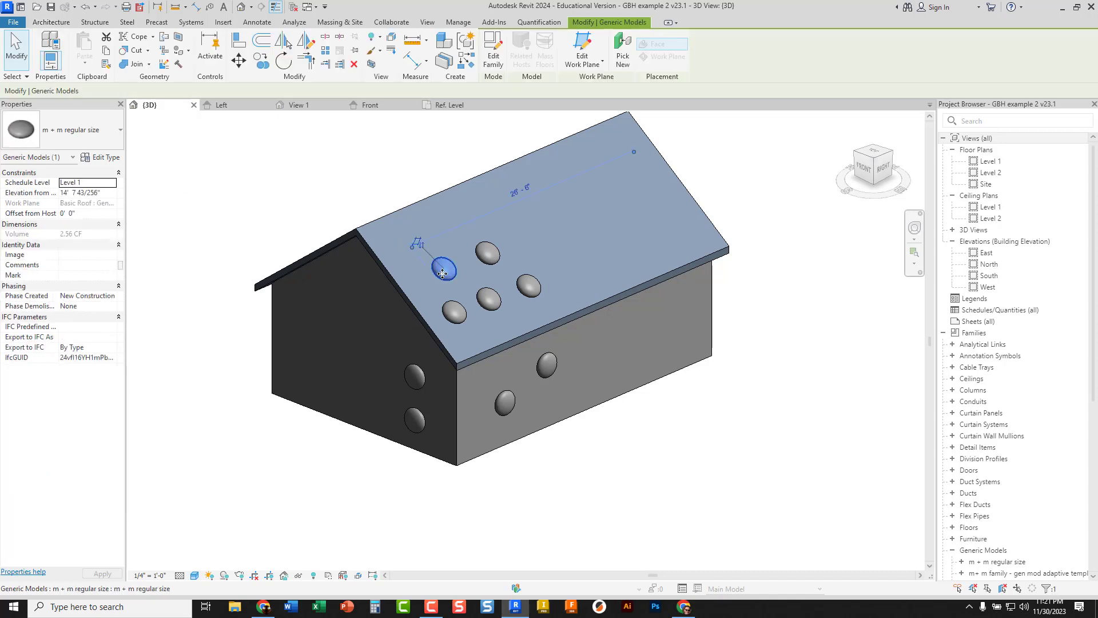
pyautogui.click(101, 131)
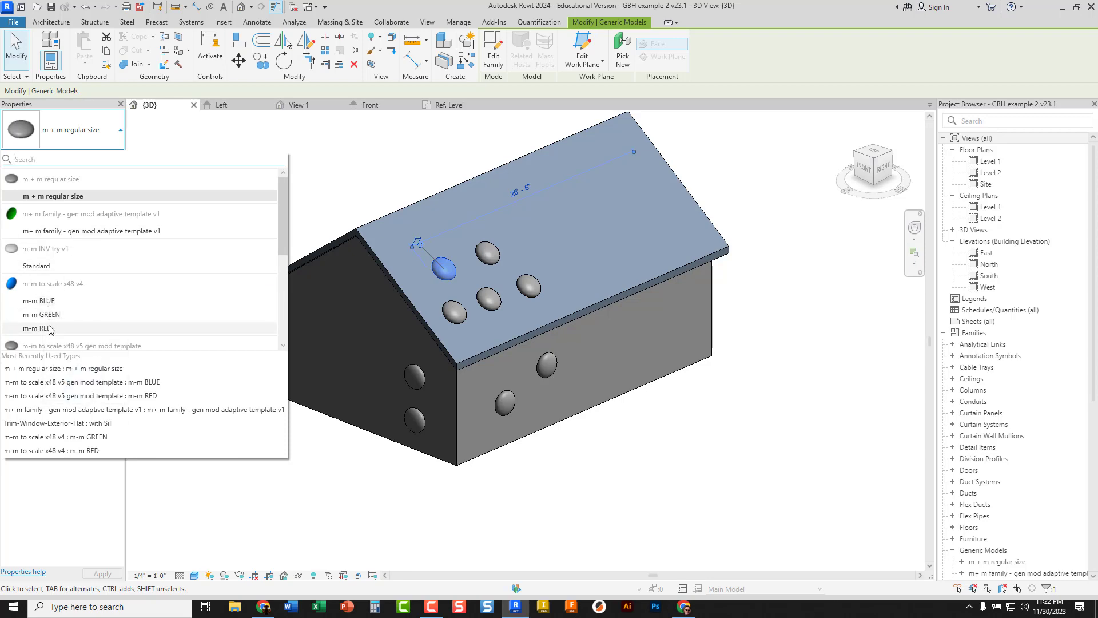
pyautogui.click(168, 137)
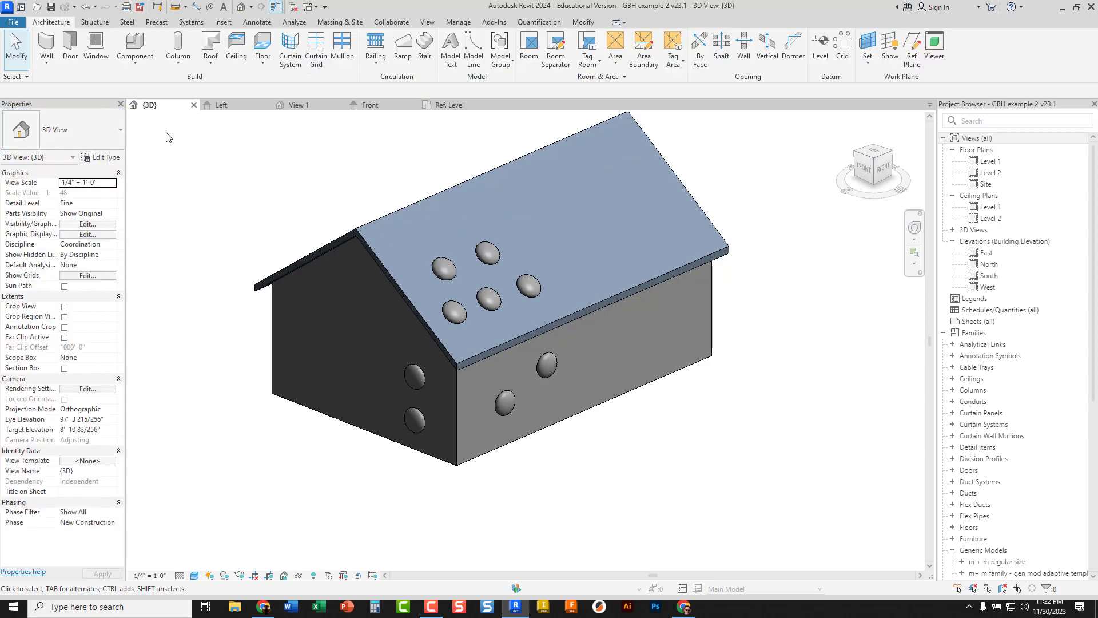
# - Duplicate the type of the candy nearest the front roof slope's upper gable edge as "m + m BLUE"
pyautogui.click(436, 272)
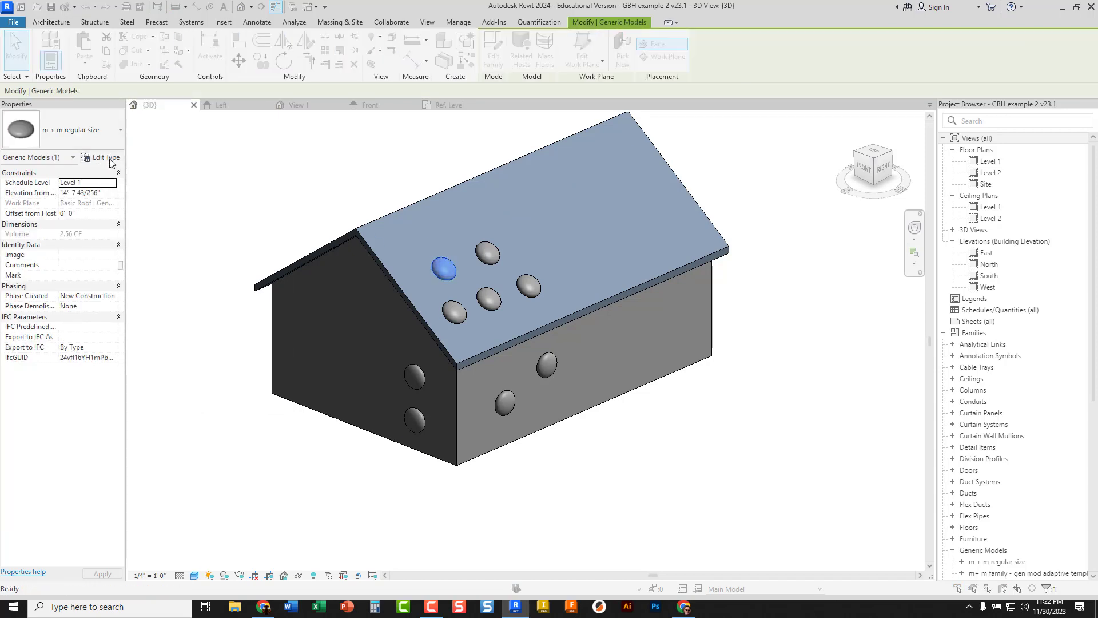
pyautogui.moveTo(1097, 139); pyautogui.dragTo(406, 152)
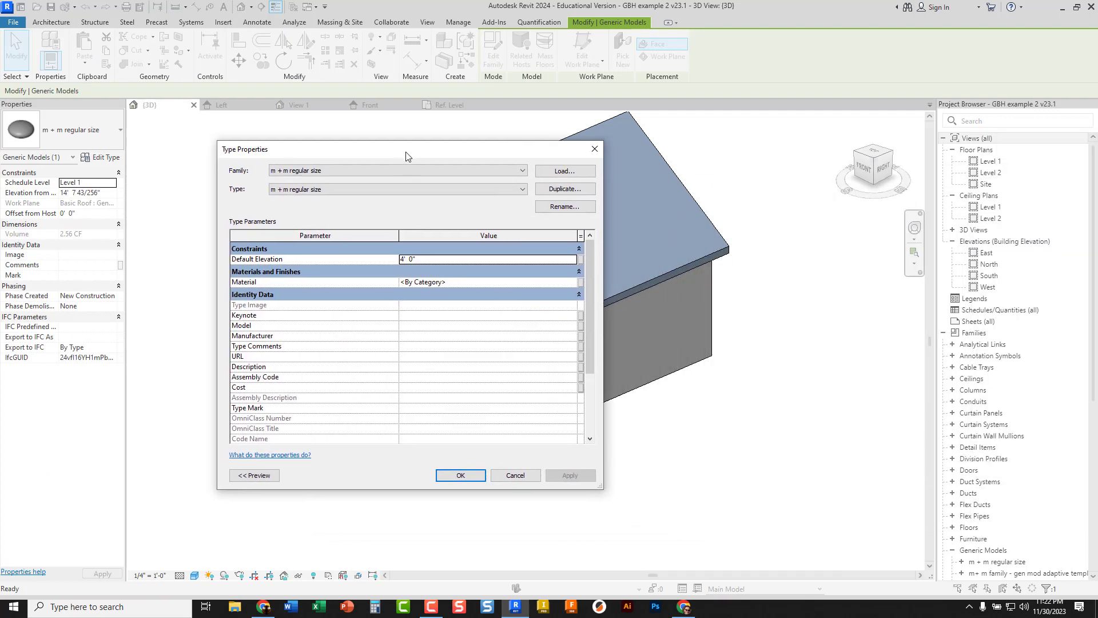
pyautogui.click(553, 190)
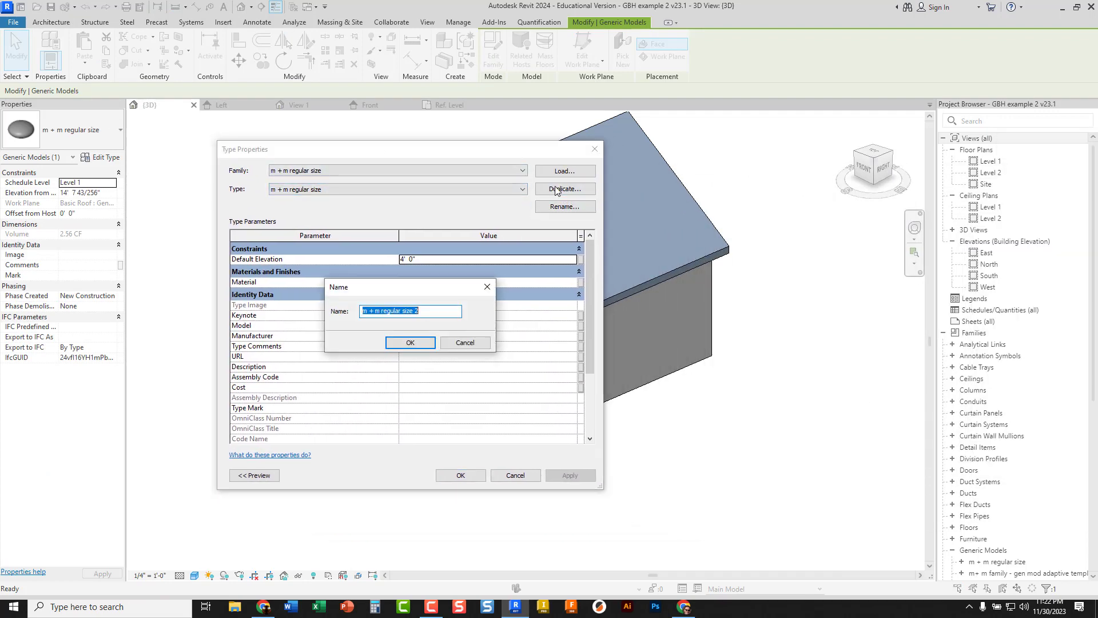
pyautogui.click(441, 309)
pyautogui.click(410, 342)
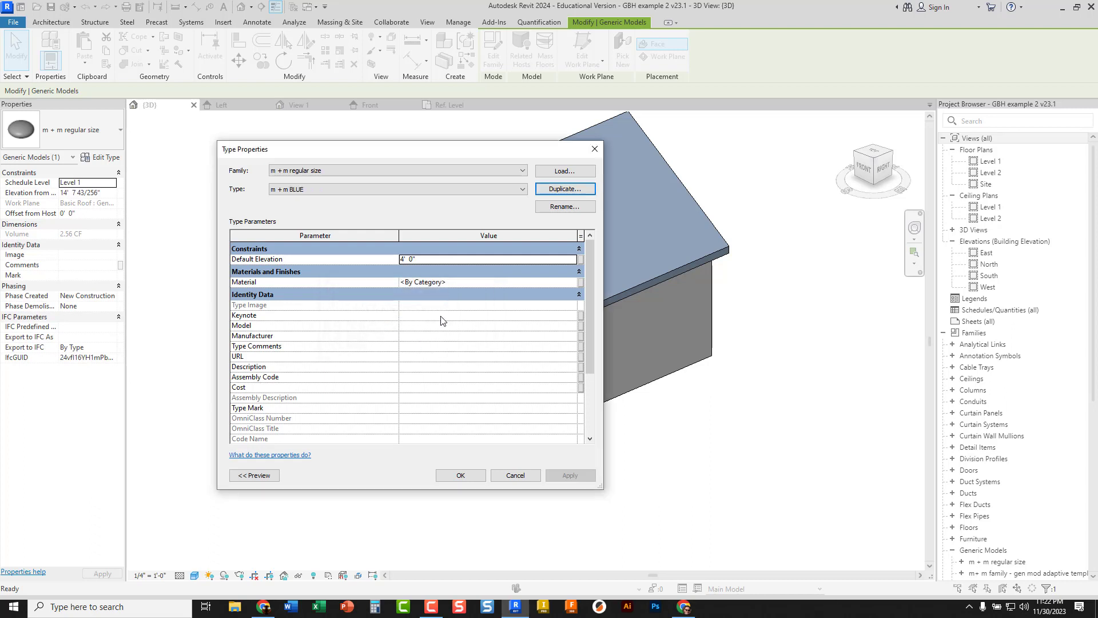
# - Assign the "color - blue" material to the m + m BLUE type and apply the type changes
pyautogui.click(422, 282)
pyautogui.click(423, 283)
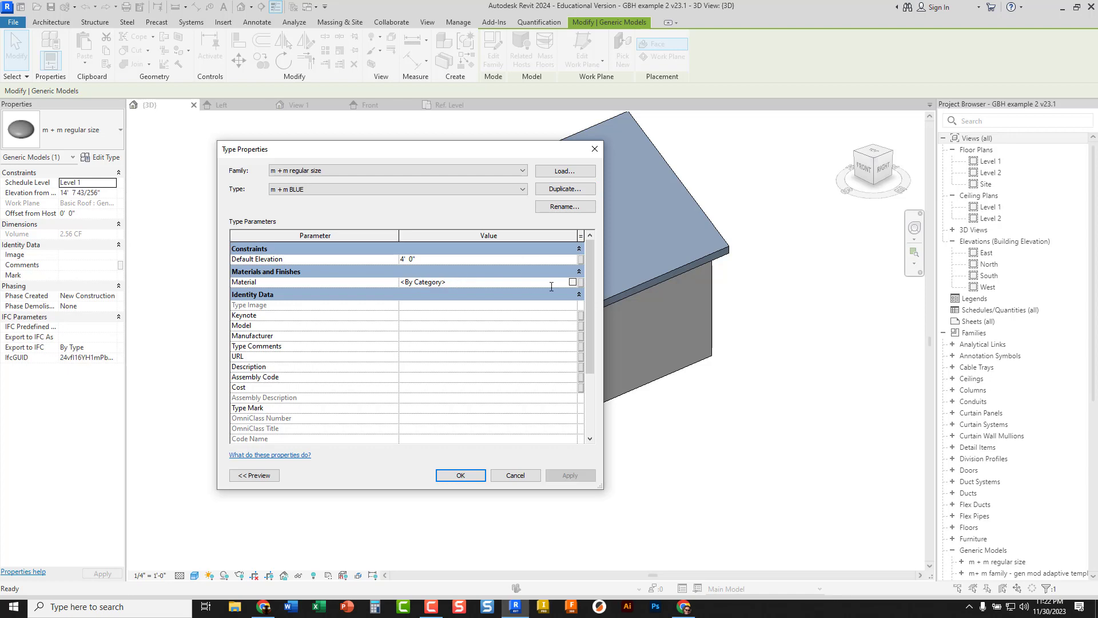
pyautogui.click(573, 282)
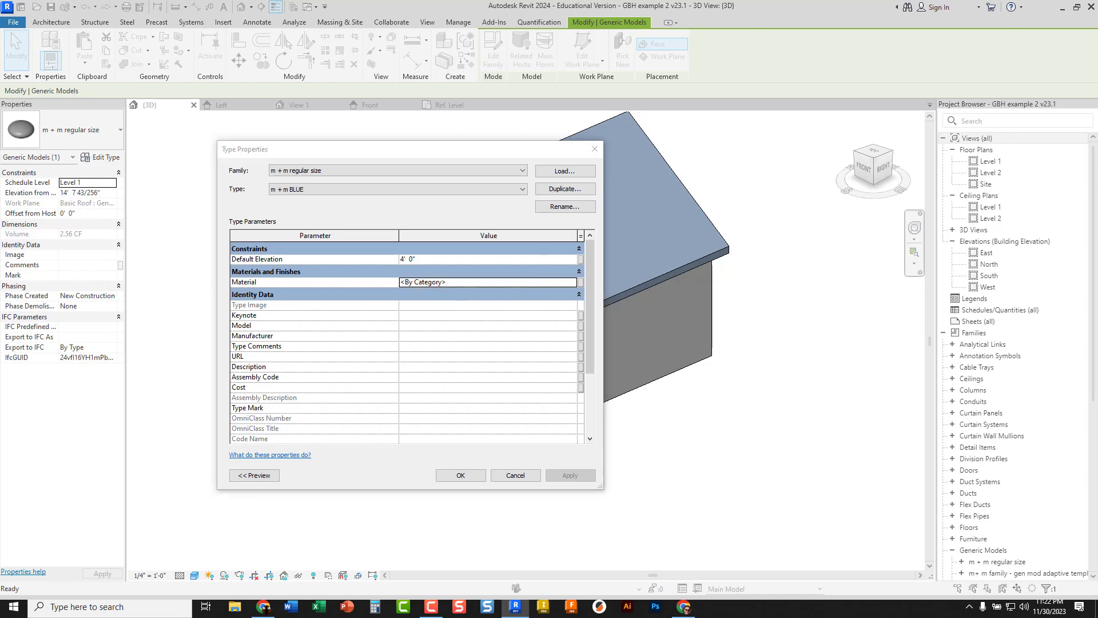
pyautogui.moveTo(478, 171); pyautogui.dragTo(297, 143)
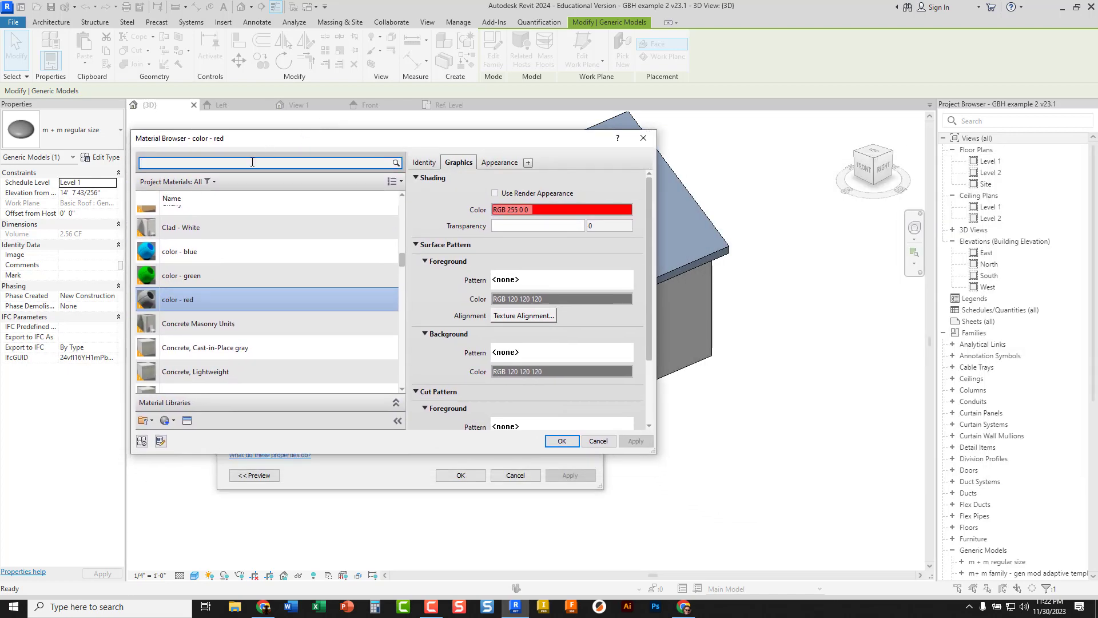
pyautogui.scroll(1, 184, 246)
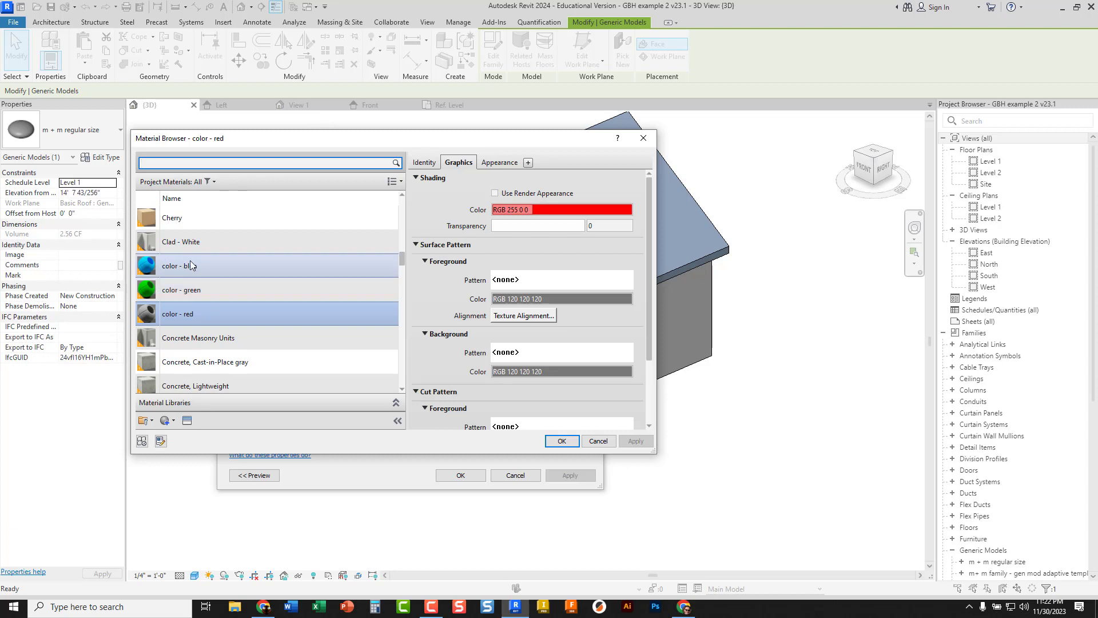
pyautogui.click(166, 423)
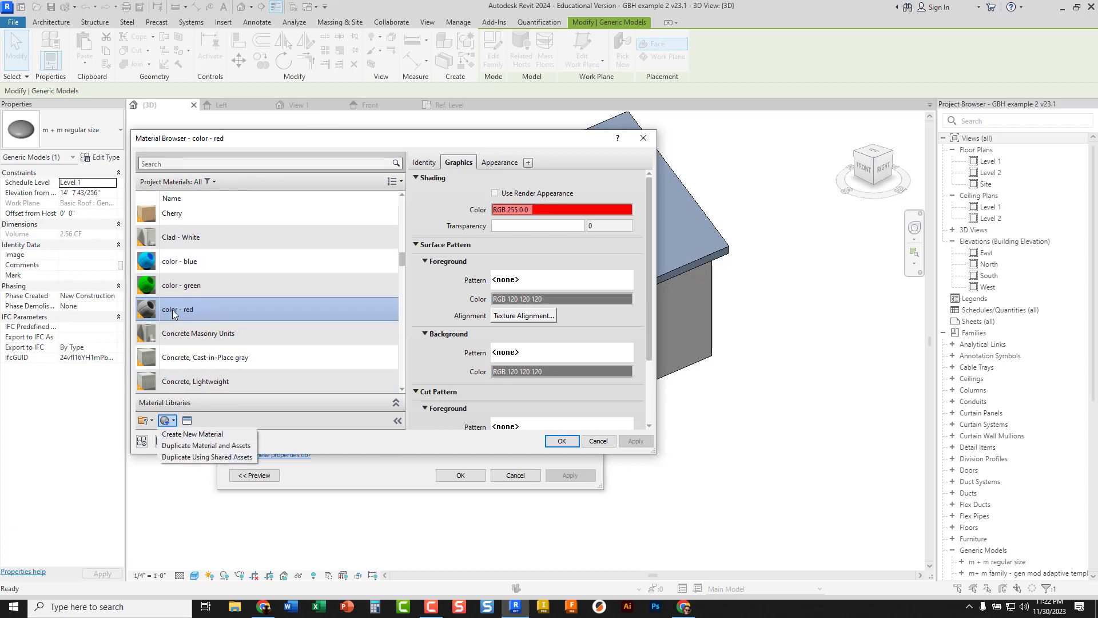
pyautogui.click(182, 264)
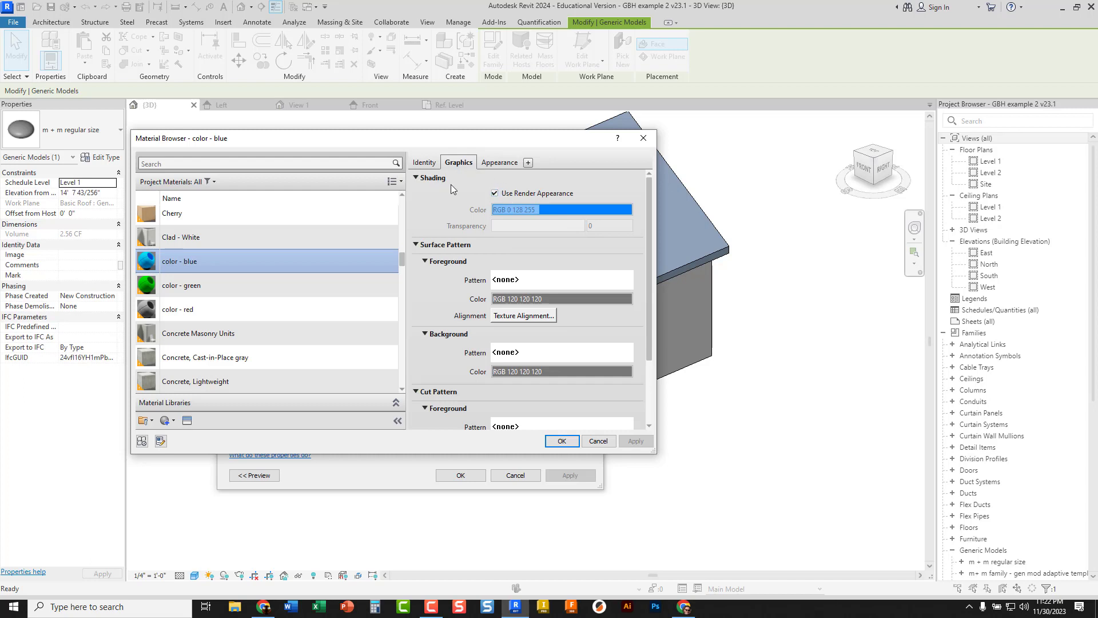
pyautogui.click(491, 165)
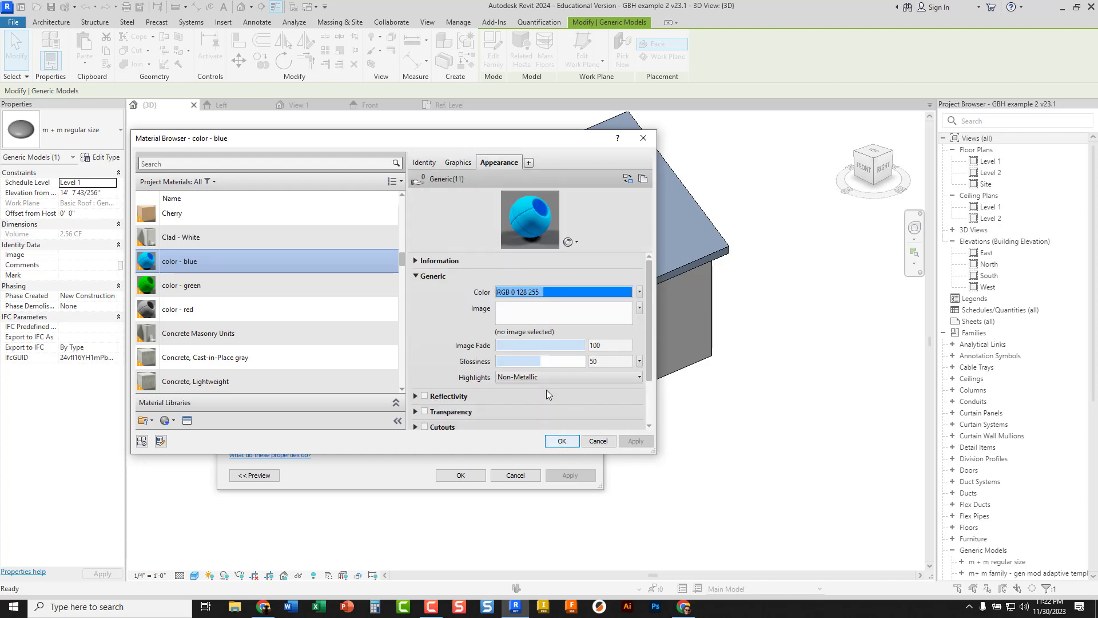
pyautogui.click(561, 441)
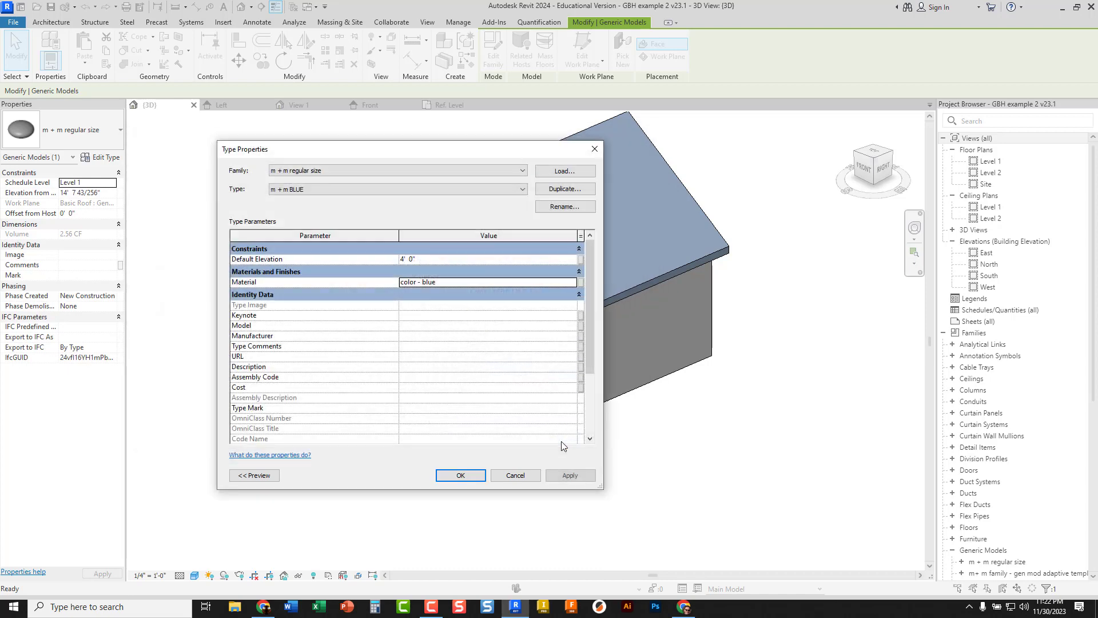
pyautogui.click(461, 475)
pyautogui.click(737, 369)
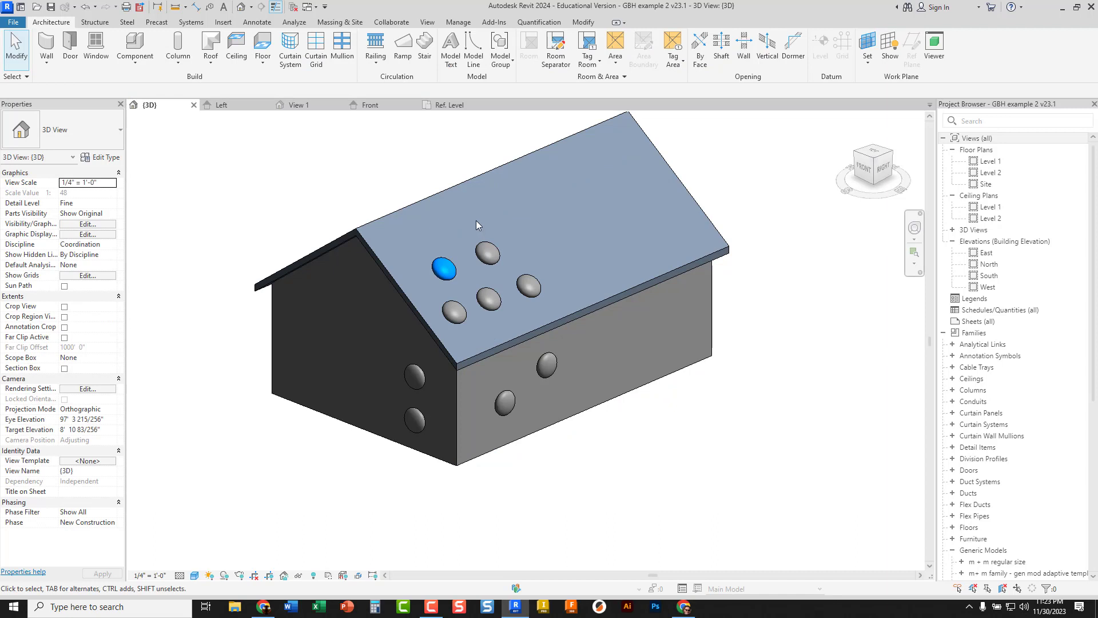
# - Duplicate the type of the gray roof candy beside the blue one as "m + m GREEN"
pyautogui.click(491, 262)
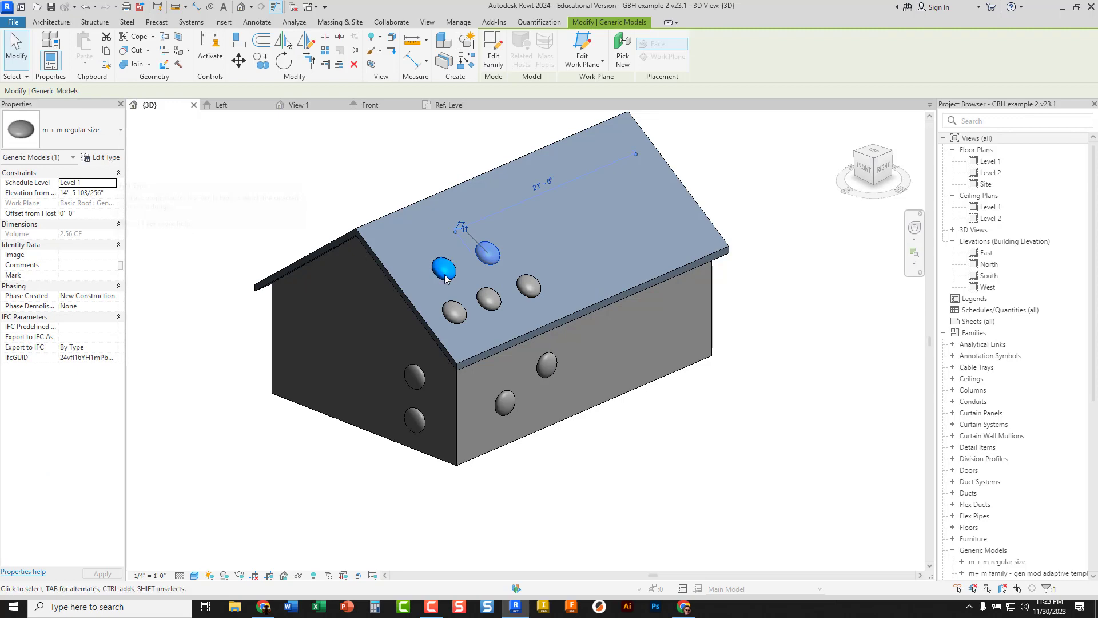
pyautogui.click(101, 158)
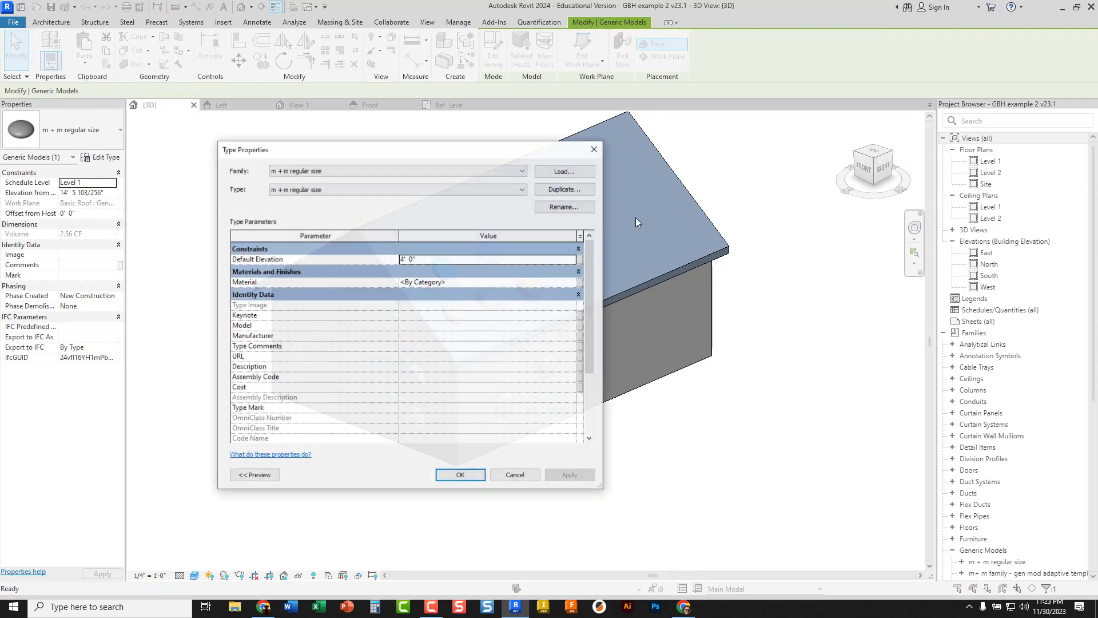
pyautogui.click(560, 189)
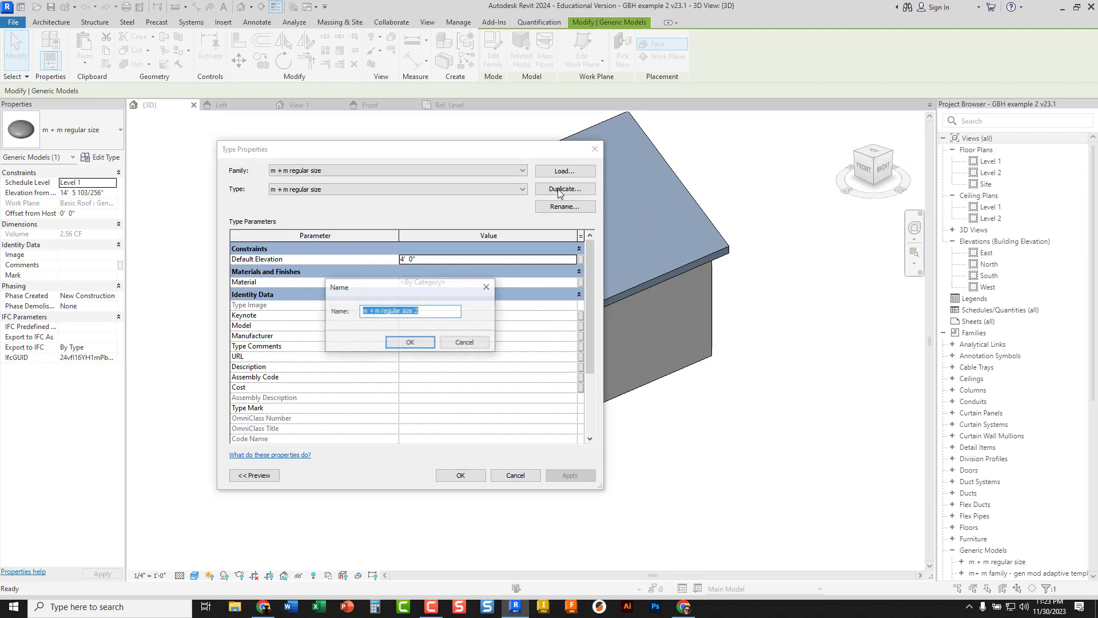
pyautogui.click(432, 309)
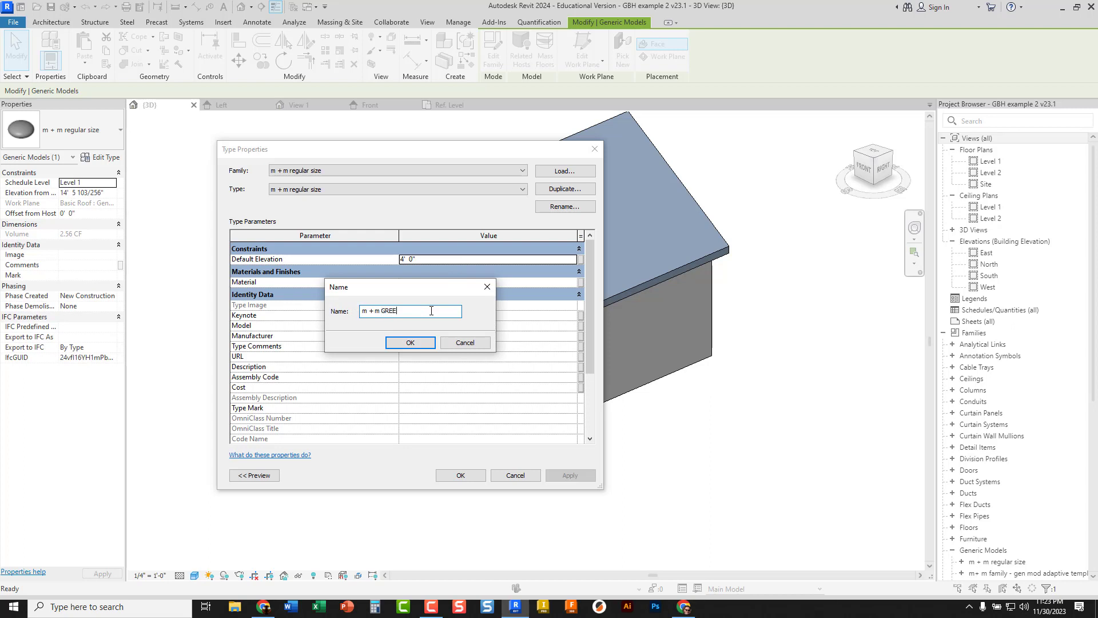
pyautogui.click(410, 342)
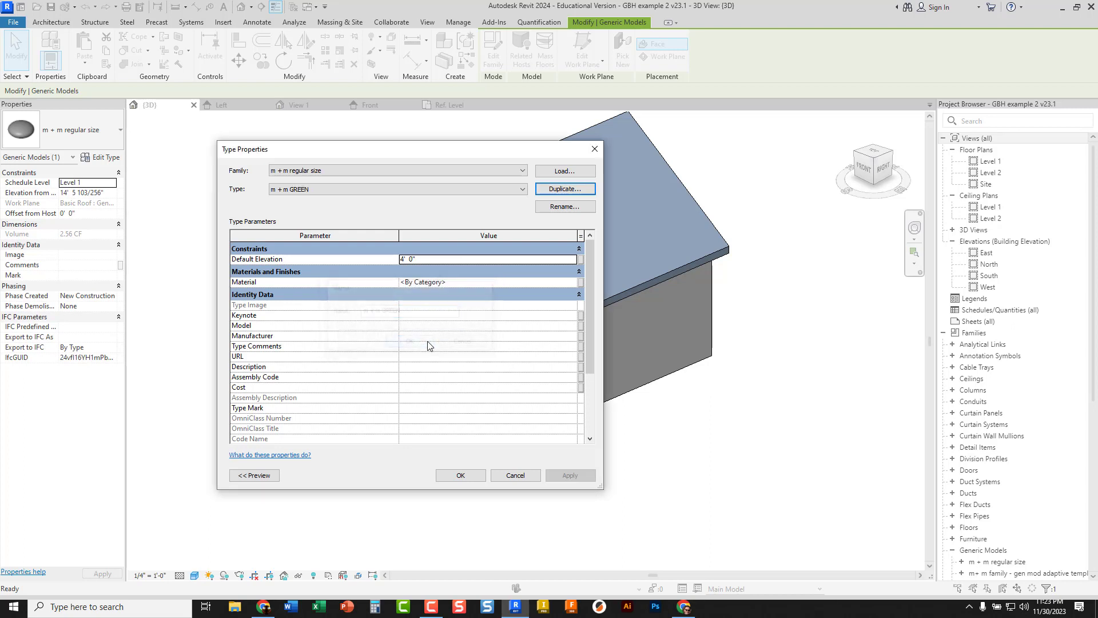
# - Assign the "color - green" material to the m + m GREEN type and apply the type changes
pyautogui.click(471, 282)
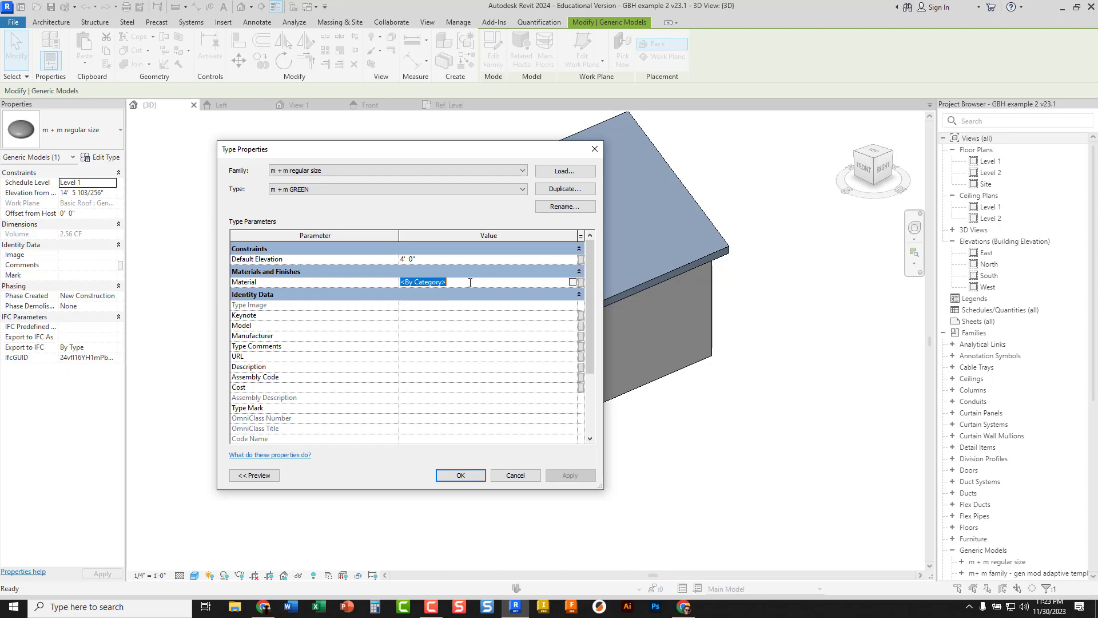
pyautogui.click(573, 282)
pyautogui.click(349, 300)
pyautogui.click(172, 320)
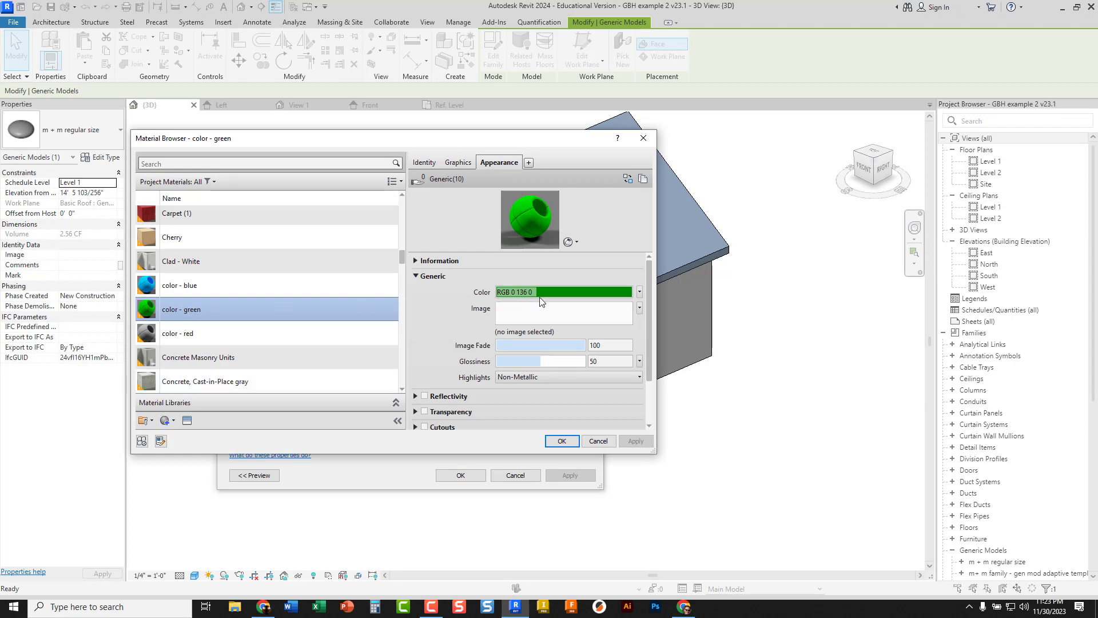
pyautogui.click(561, 441)
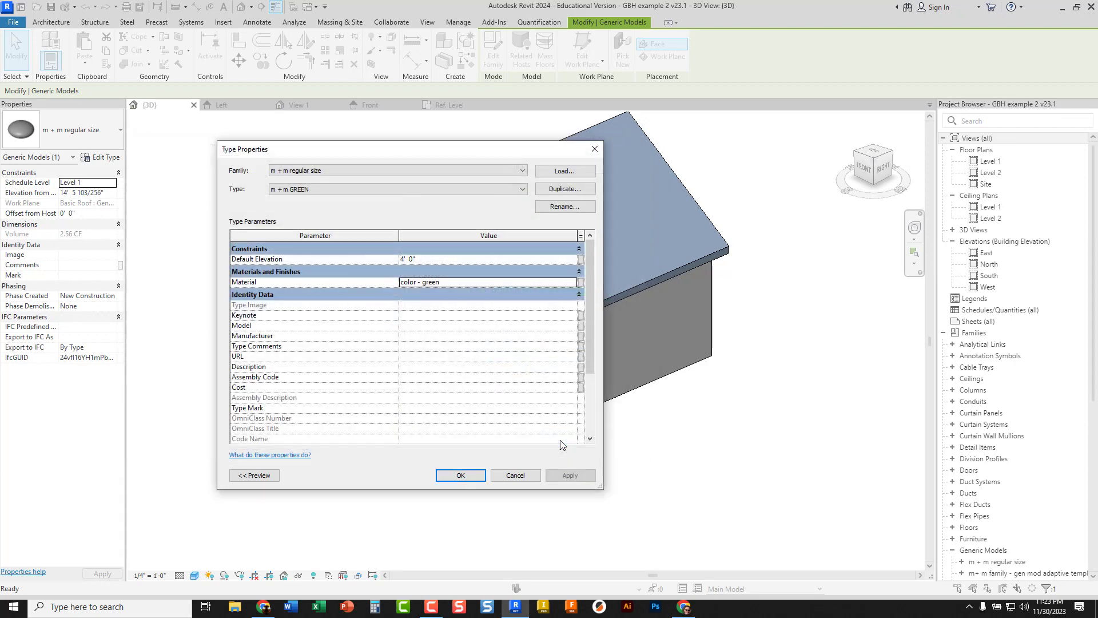
pyautogui.click(460, 475)
pyautogui.click(595, 470)
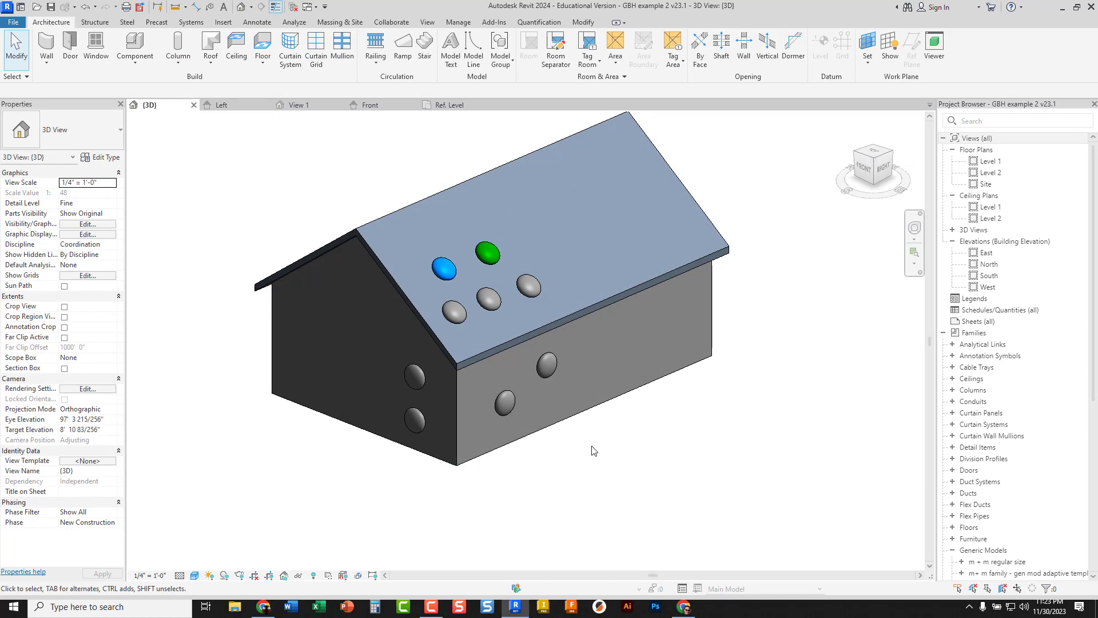
# - Dismiss the save reminder, check which candy types are offered for component placement, and cancel the placement
pyautogui.click(446, 268)
pyautogui.press('Escape')
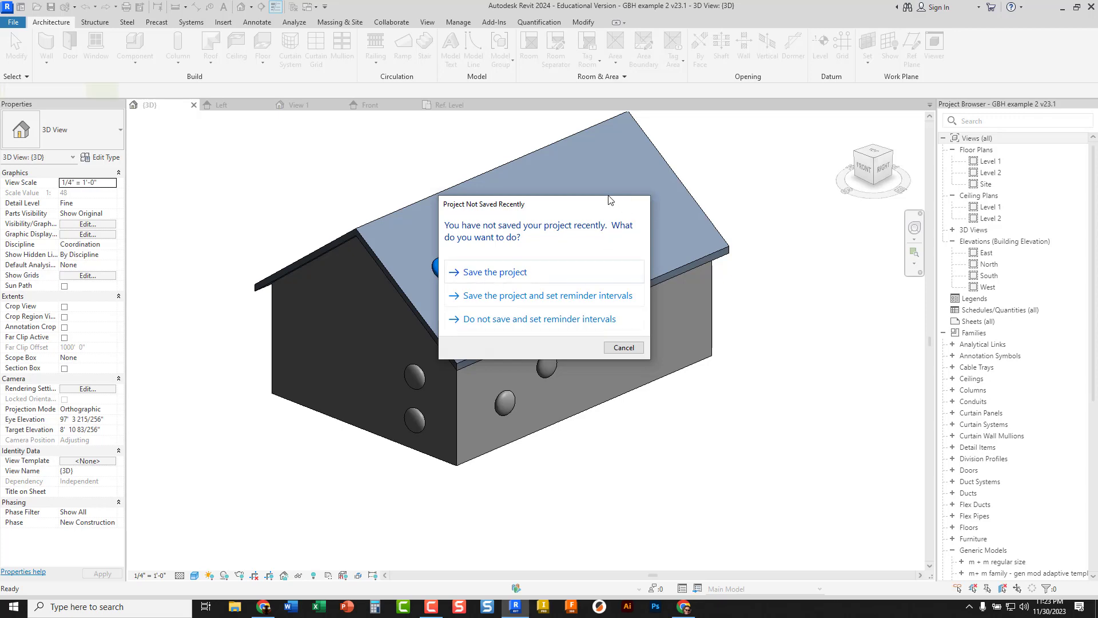
pyautogui.click(641, 203)
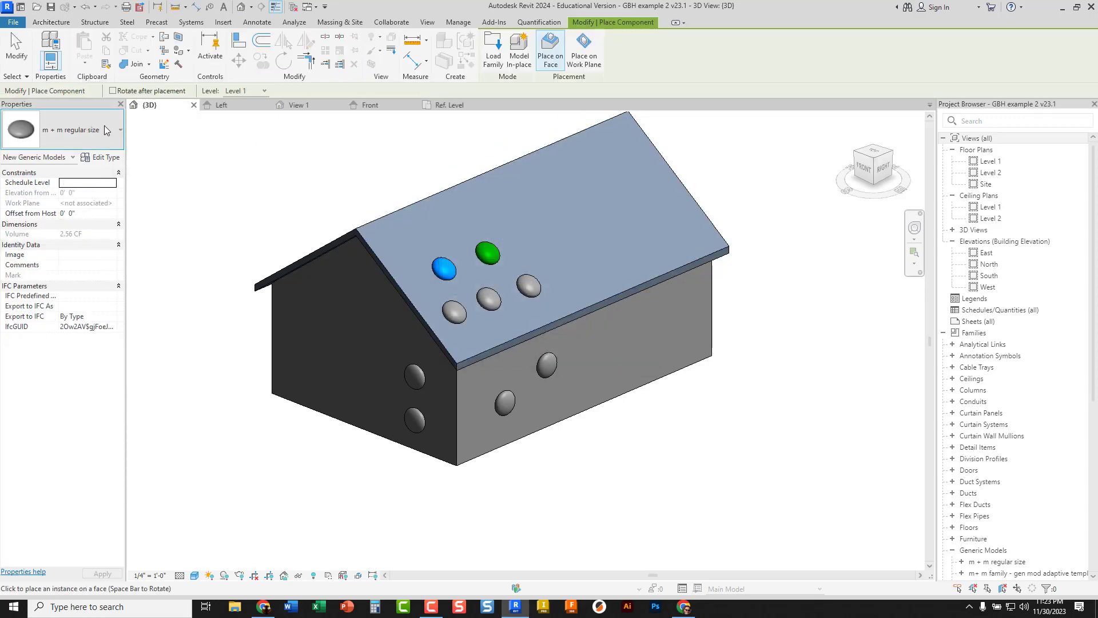
pyautogui.click(79, 130)
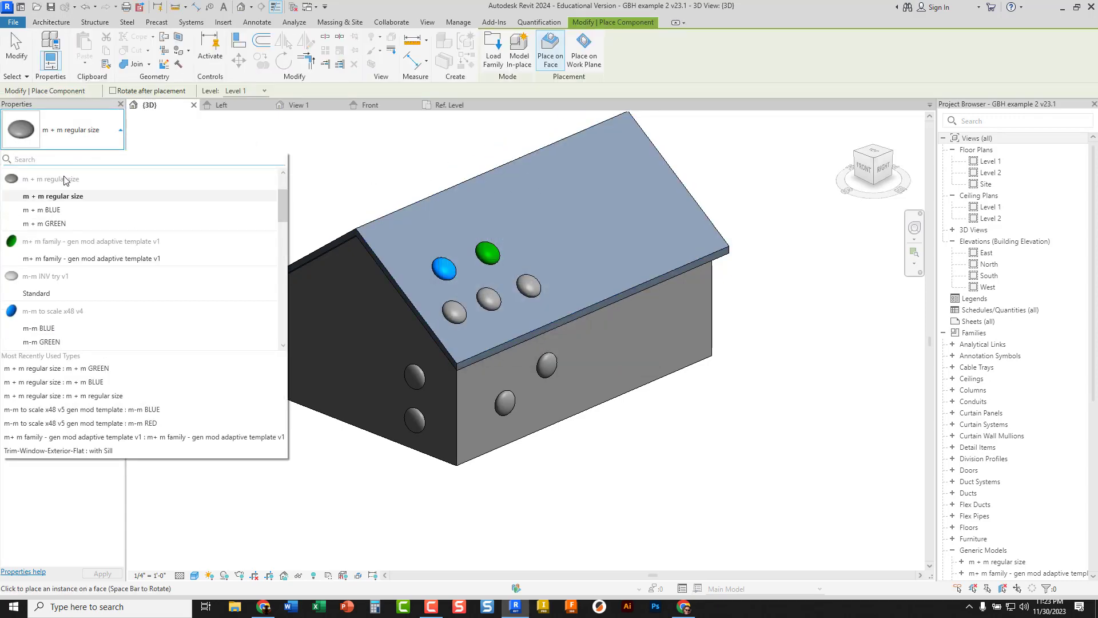
pyautogui.moveTo(65, 181)
pyautogui.moveTo(66, 201)
pyautogui.press('Escape')
pyautogui.press('Escape')
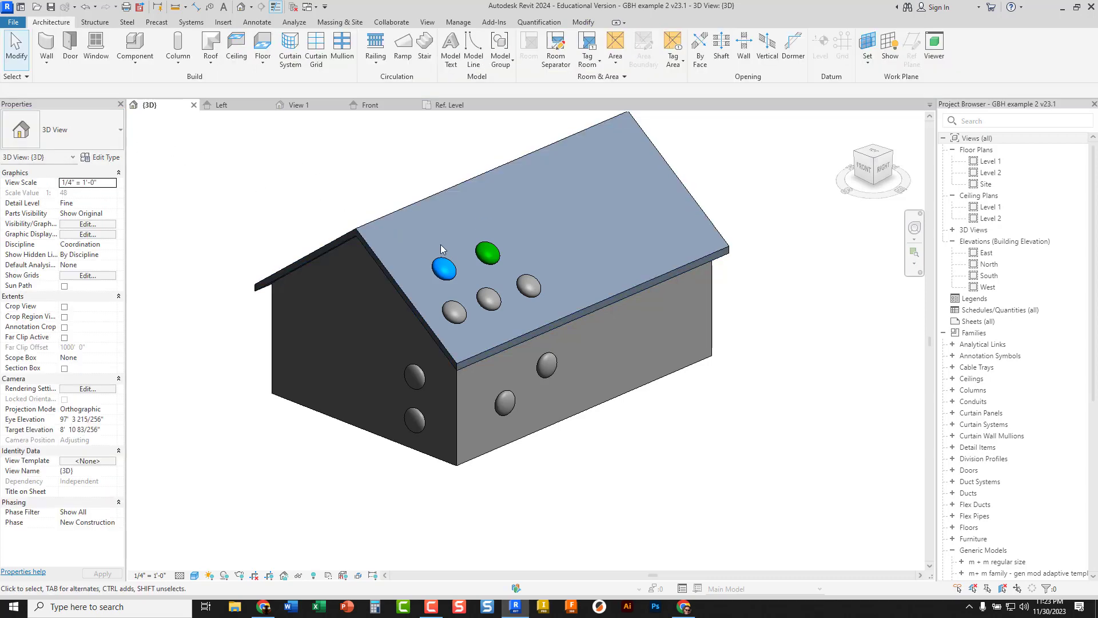
# - Rename the type of the gray roof candy below the blue one as "m + m RED"
pyautogui.click(454, 312)
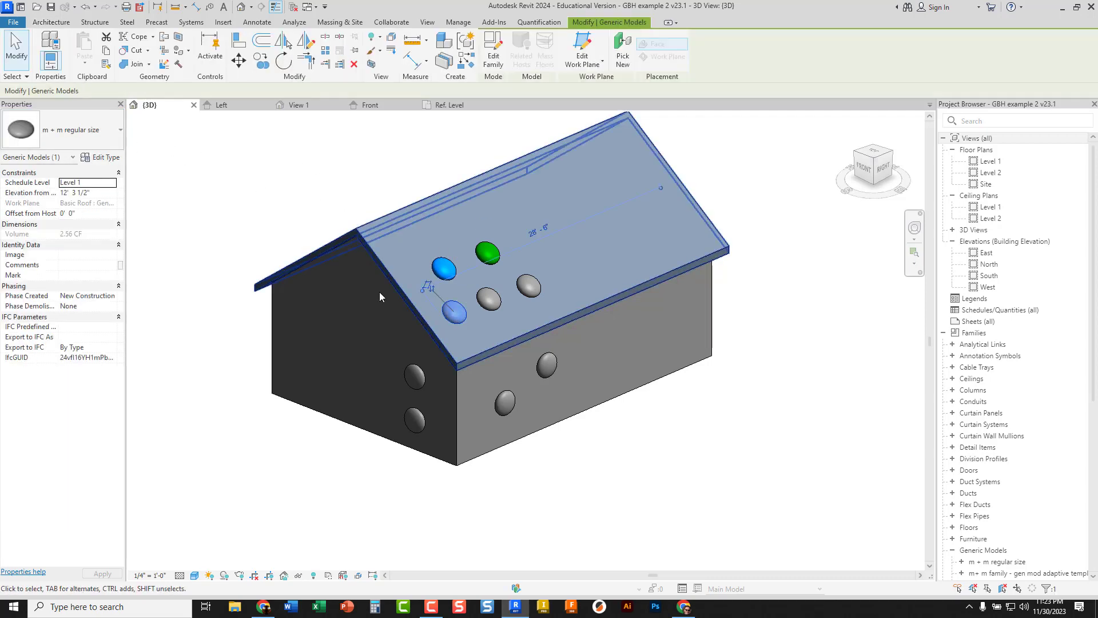
pyautogui.click(100, 156)
pyautogui.click(554, 206)
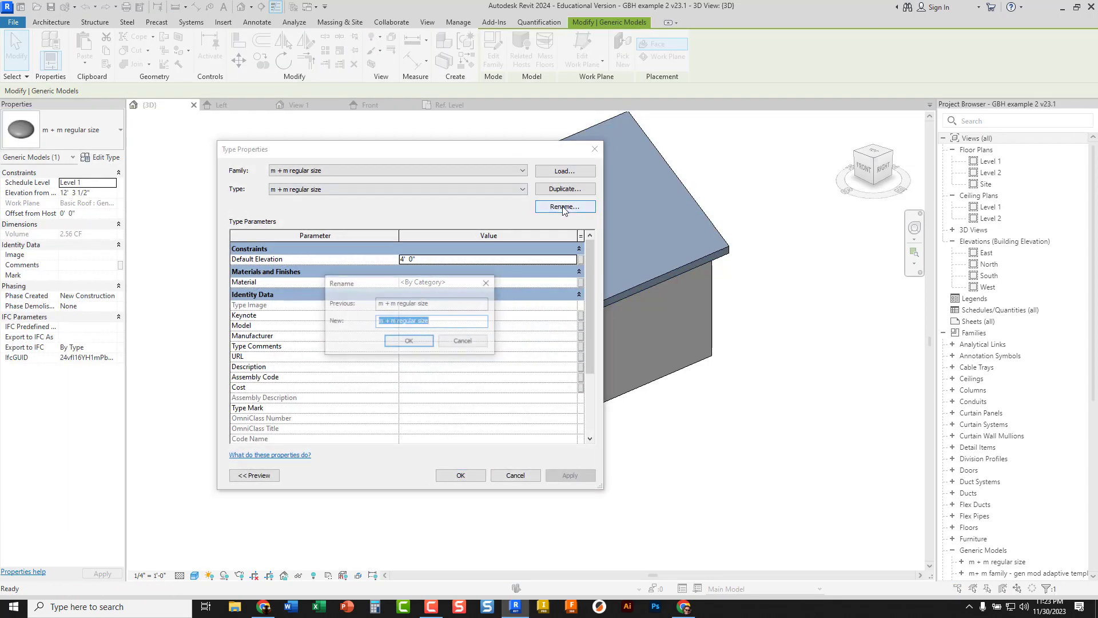
pyautogui.click(437, 322)
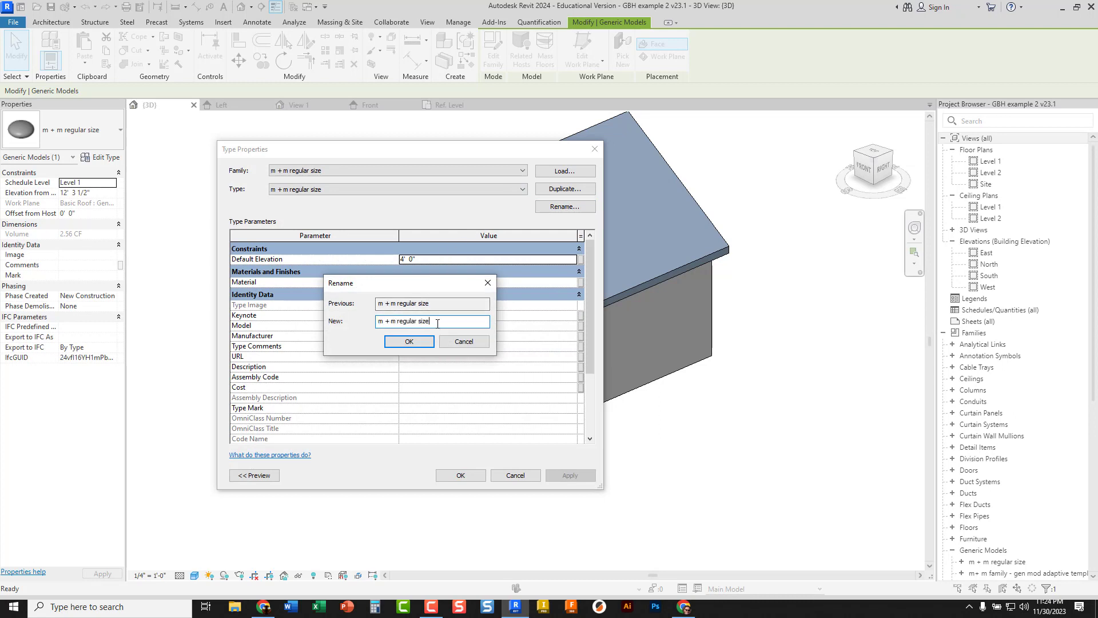
pyautogui.press('BackSpace')
pyautogui.press('BackSpace')
pyautogui.press('BackSpace')
pyautogui.press('BackSpace')
pyautogui.press('BackSpace')
pyautogui.press('BackSpace')
pyautogui.press('BackSpace')
pyautogui.press('BackSpace')
pyautogui.press('BackSpace')
pyautogui.press('BackSpace')
pyautogui.write('RED')
pyautogui.click(409, 341)
# - Assign the "color - red" material to the m + m RED type and confirm the type changes
pyautogui.click(562, 281)
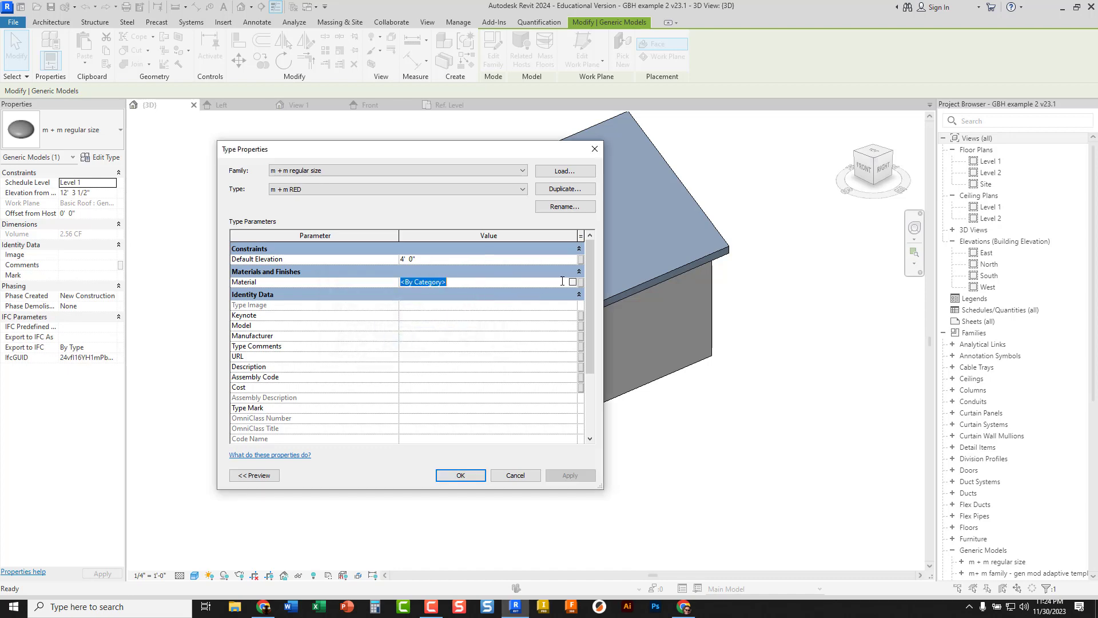
pyautogui.click(573, 282)
pyautogui.click(272, 298)
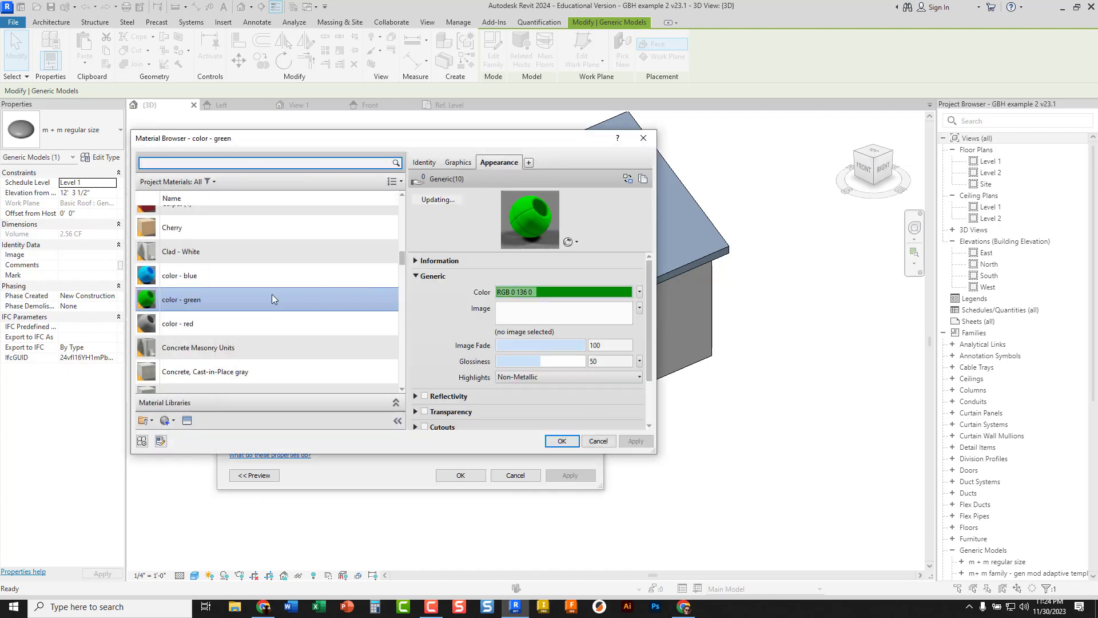
pyautogui.click(189, 323)
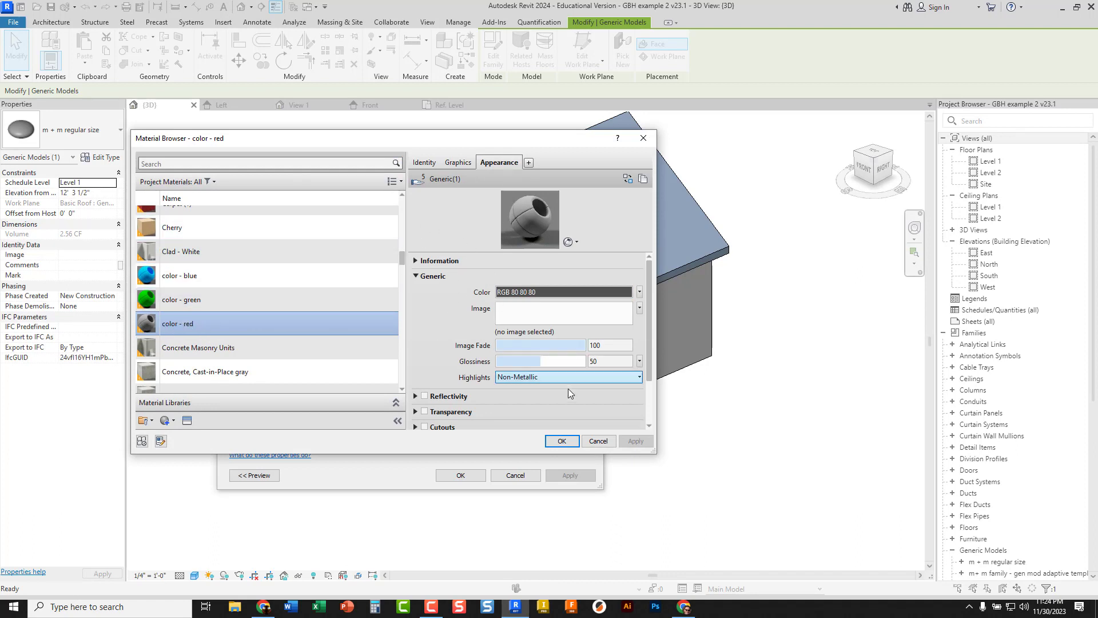
pyautogui.click(562, 440)
pyautogui.click(463, 474)
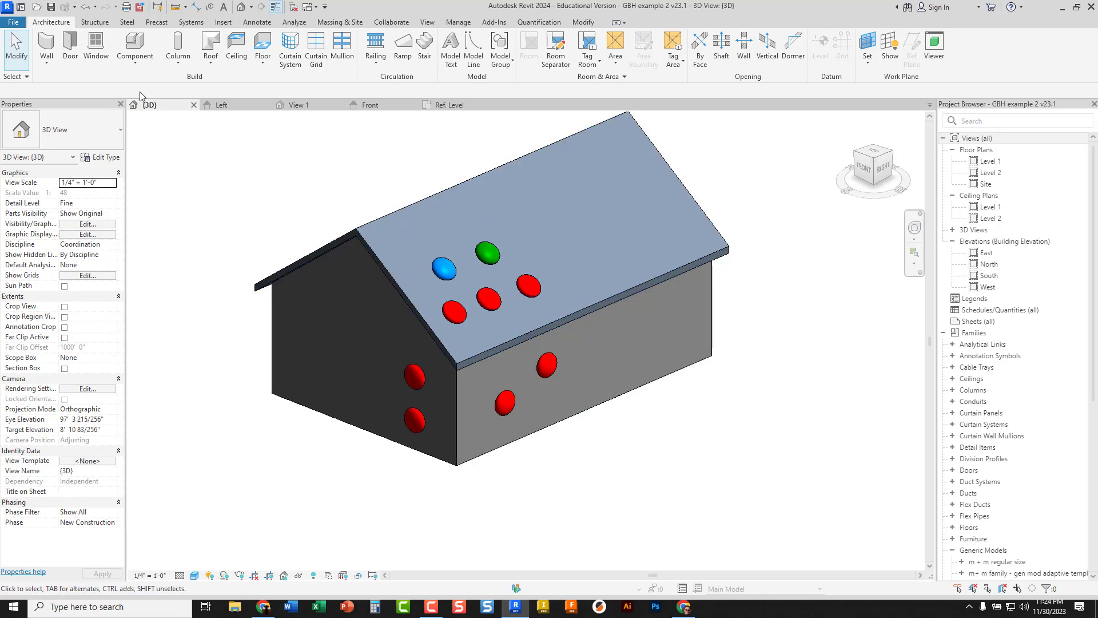
# - Review the types listed under the m + m regular size family for component placement, and leave the command without placing anything
pyautogui.click(144, 47)
pyautogui.click(103, 134)
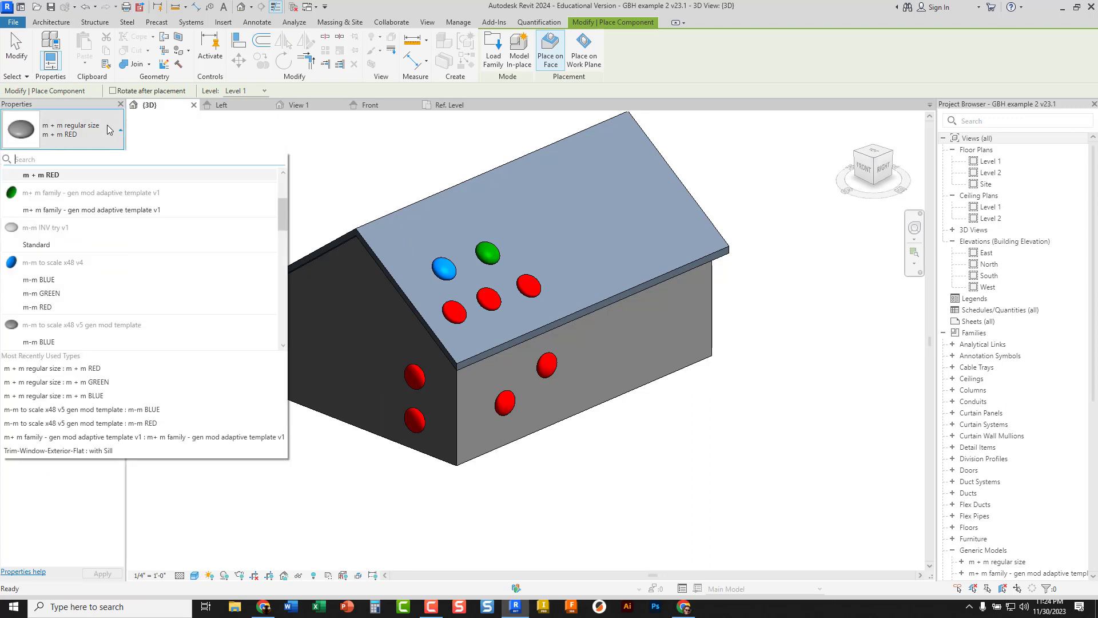
pyautogui.scroll(3, 157, 210)
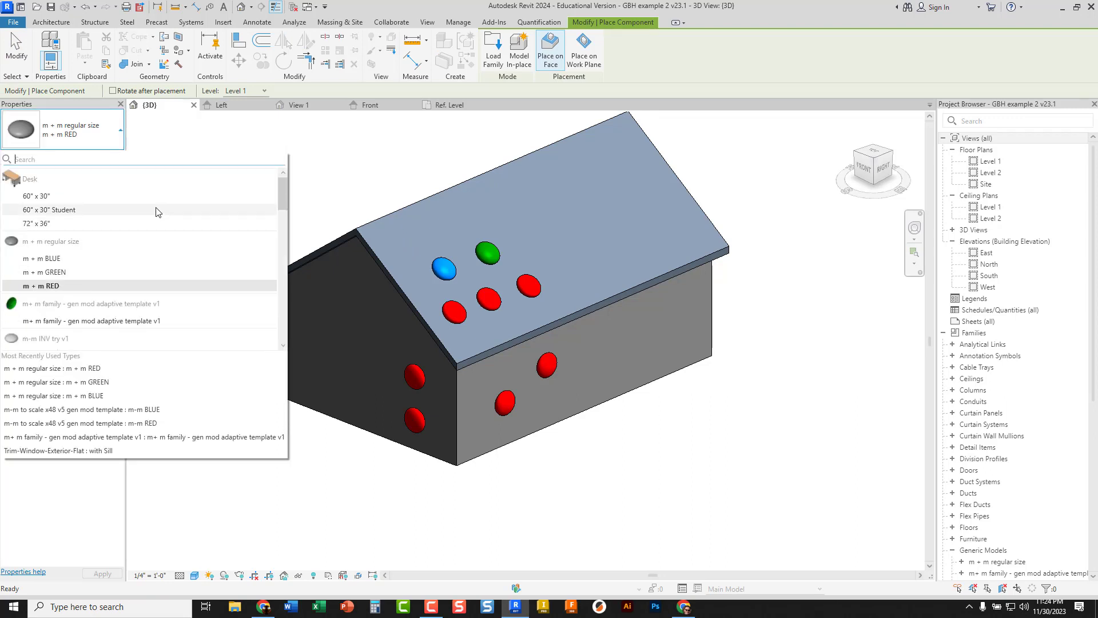
pyautogui.scroll(-3, 157, 211)
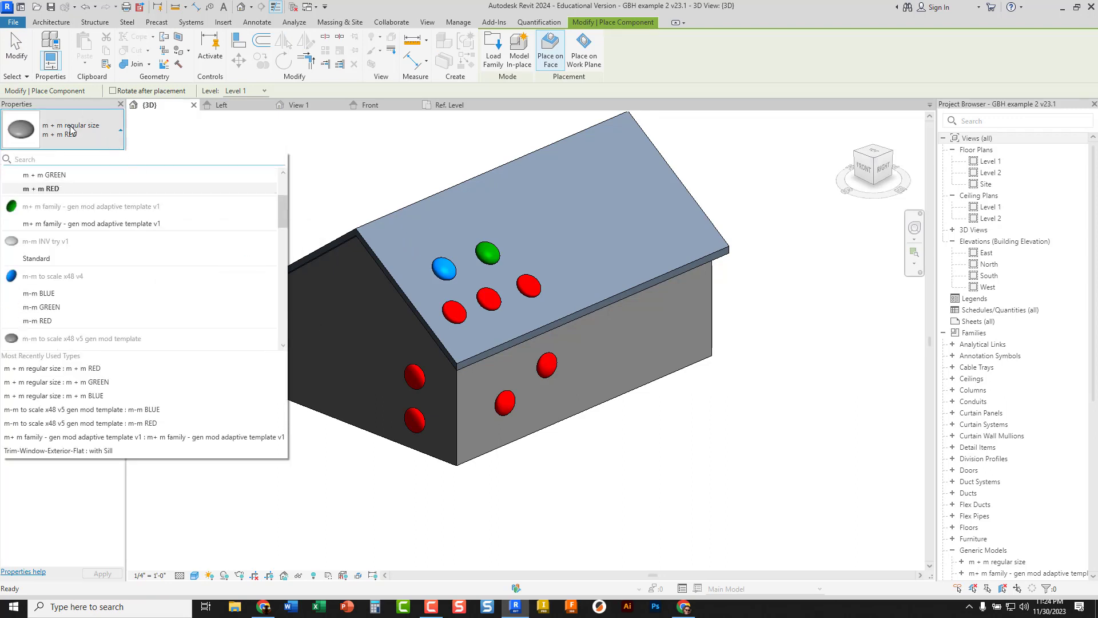
pyautogui.scroll(3, 70, 199)
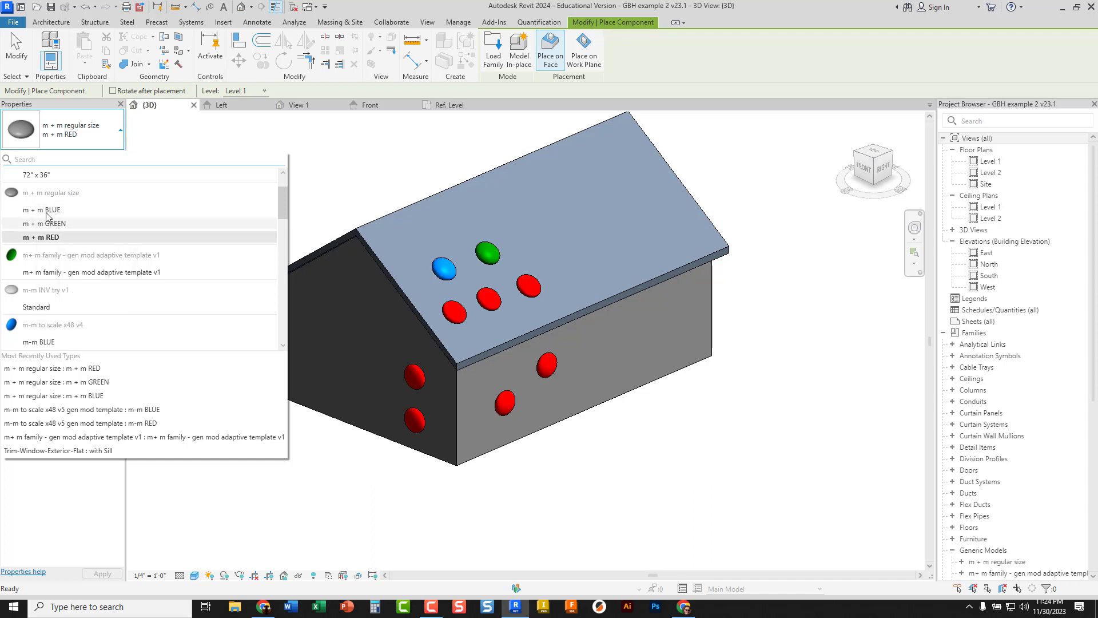
pyautogui.click(362, 177)
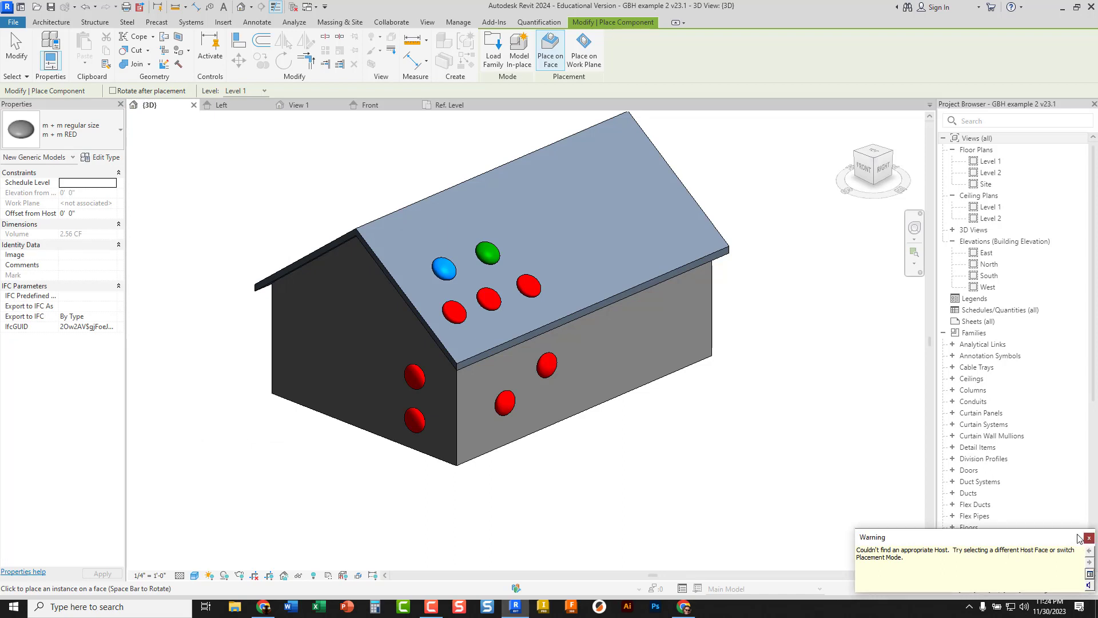
pyautogui.press('Escape')
pyautogui.press('Escape')
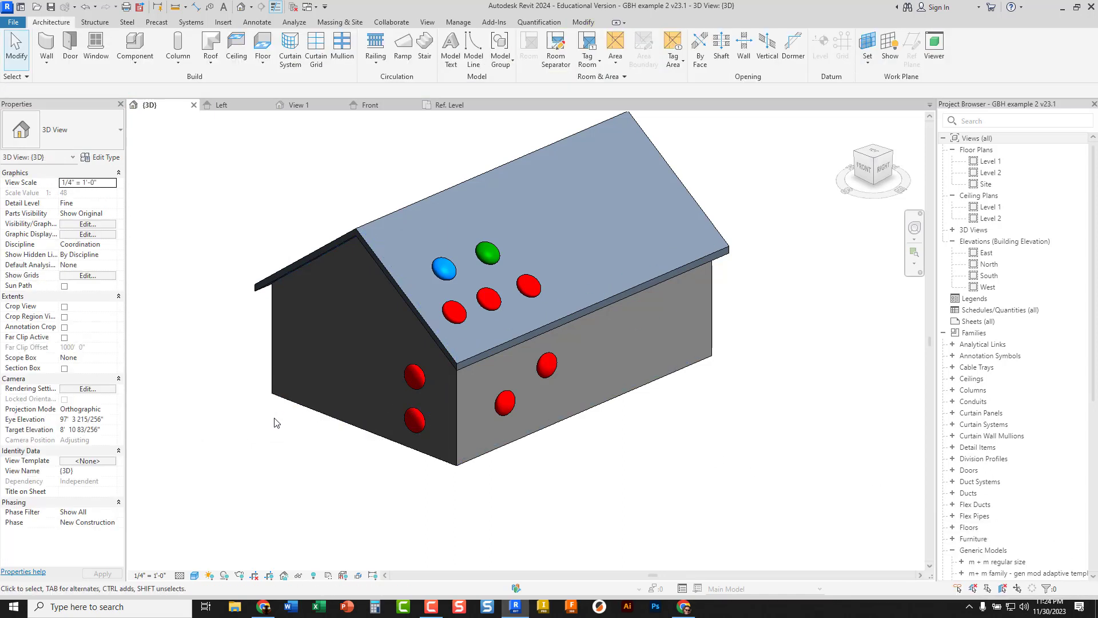